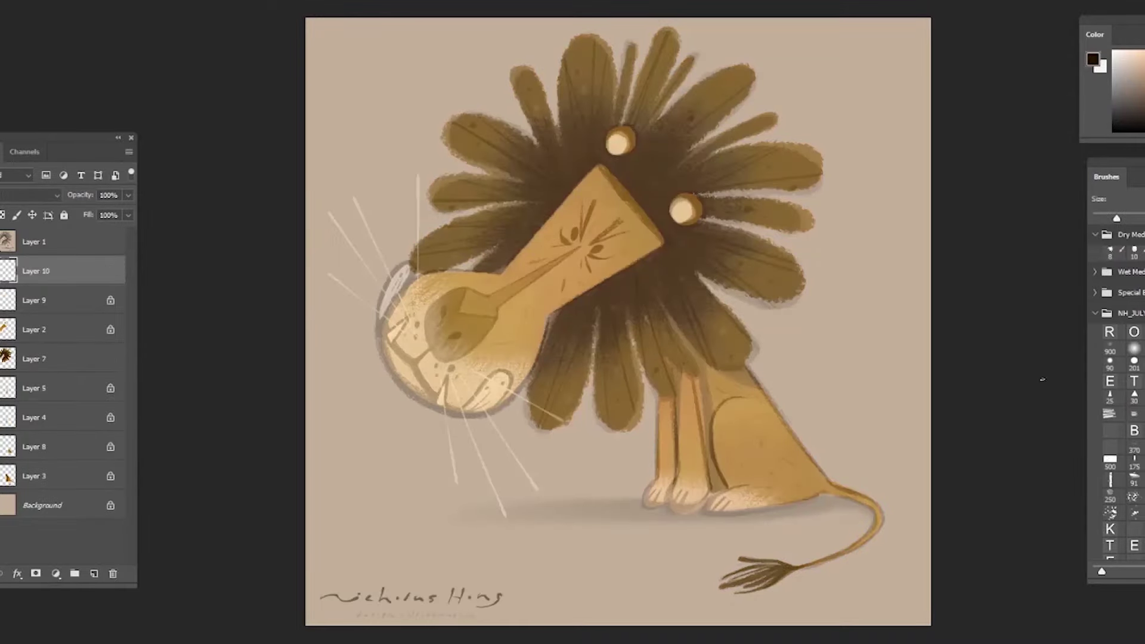
# Paint the lion's left eye pupil and its two slanted brow lines in near-black, tracing the sketch on Layer 10
pyautogui.hotkey('ctrl', '+')
pyautogui.hotkey('ctrl', '+')
pyautogui.hotkey('ctrl', '+')
pyautogui.moveTo(567, 137); pyautogui.dragTo(600, 341)
pyautogui.moveTo(555, 209); pyautogui.dragTo(545, 314)
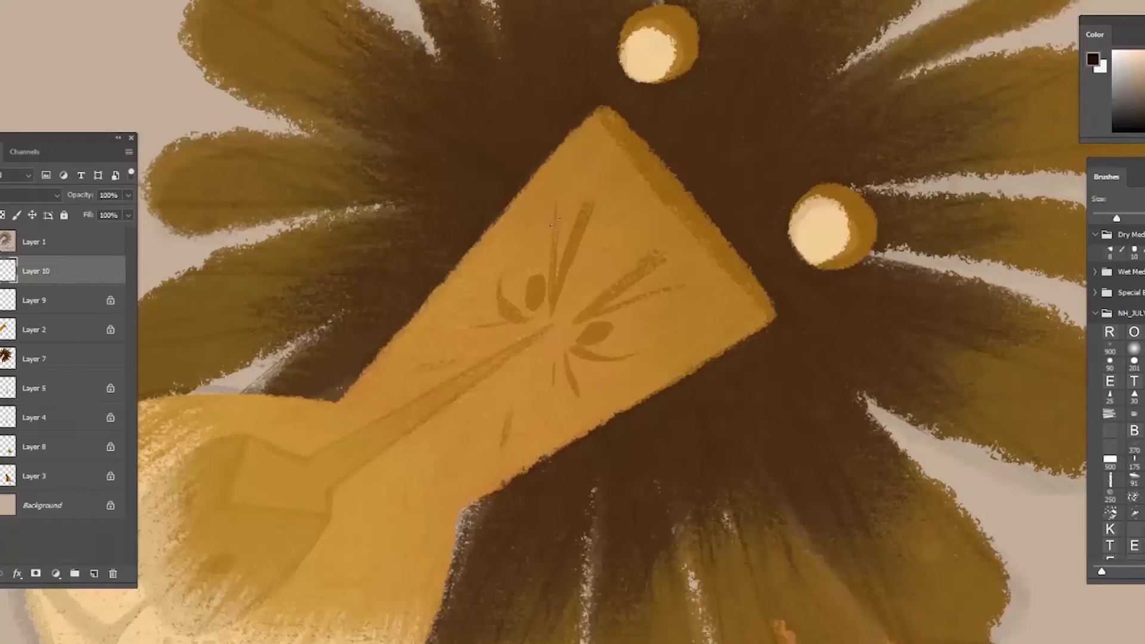
pyautogui.moveTo(553, 208); pyautogui.dragTo(549, 311)
pyautogui.moveTo(591, 203); pyautogui.dragTo(550, 307)
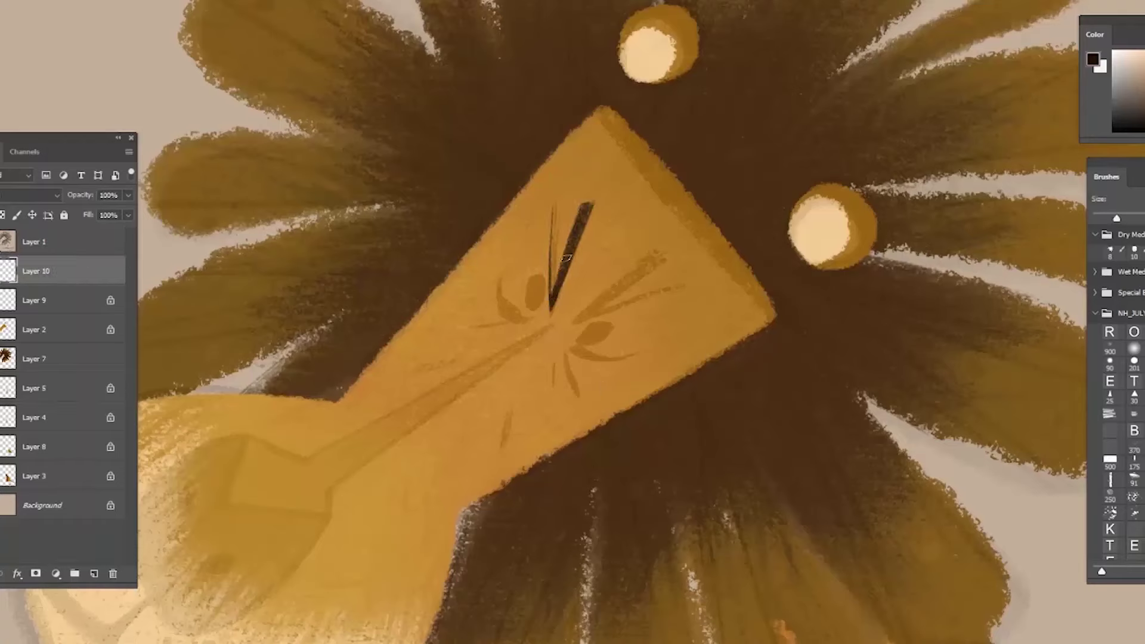
pyautogui.moveTo(552, 211)
pyautogui.mouseDown()
pyautogui.moveTo(553, 289)
pyautogui.moveTo(534, 298)
pyautogui.moveTo(536, 287)
pyautogui.moveTo(534, 303)
pyautogui.moveTo(531, 282)
pyautogui.mouseUp()
pyautogui.hotkey('ctrl', 'z')
# Paint the two slanted brow lines and the dark pupil of the lion's right eye over the sketch
pyautogui.moveTo(576, 321)
pyautogui.mouseDown()
pyautogui.moveTo(653, 256)
pyautogui.moveTo(678, 259)
pyautogui.mouseUp()
pyautogui.hotkey('ctrl', 'z')
pyautogui.moveTo(678, 258)
pyautogui.mouseDown()
pyautogui.moveTo(633, 280)
pyautogui.moveTo(657, 263)
pyautogui.mouseUp()
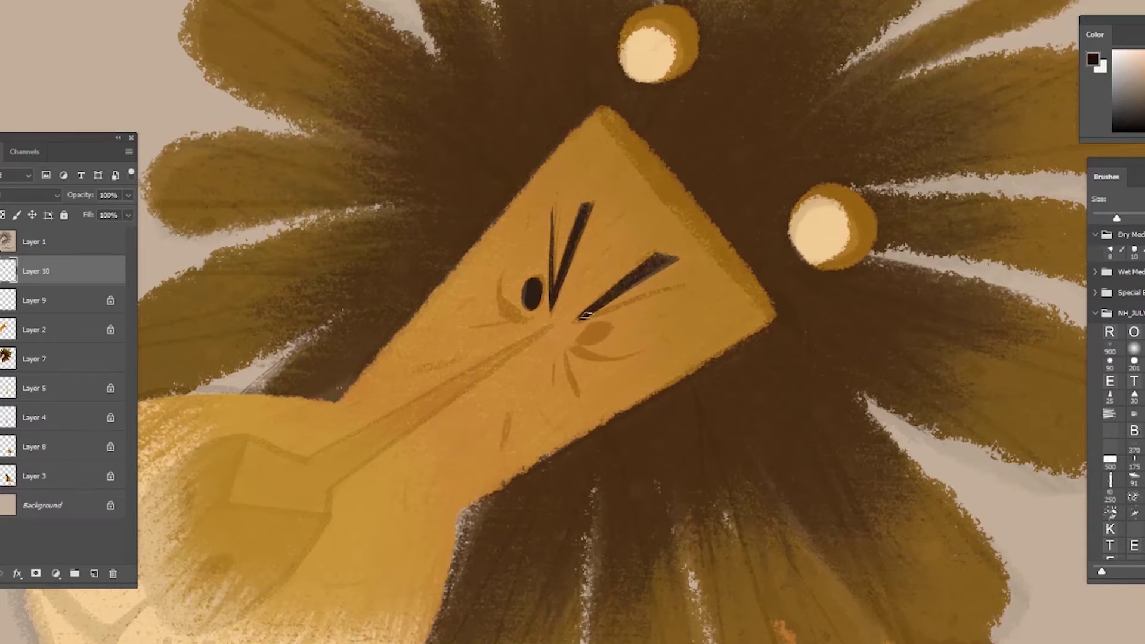
pyautogui.moveTo(586, 316); pyautogui.dragTo(682, 280)
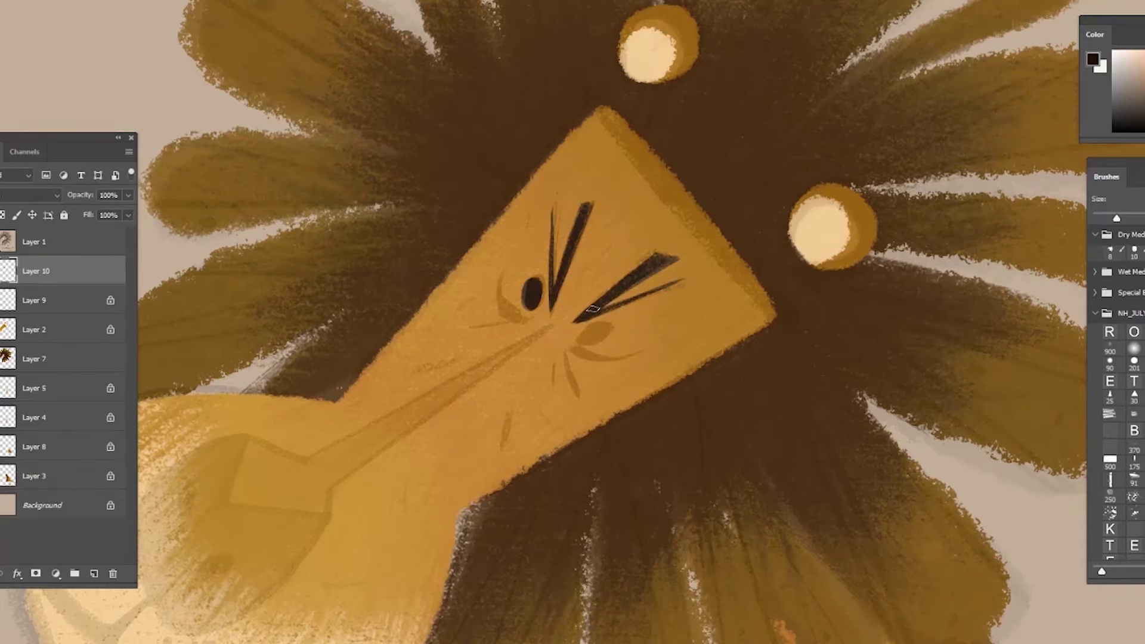
pyautogui.moveTo(596, 333); pyautogui.dragTo(588, 336)
# Choose a darker orange-brown as the foreground colour and paint curved creases under both of the lion's eyes
pyautogui.click(1092, 61)
pyautogui.press('Return')
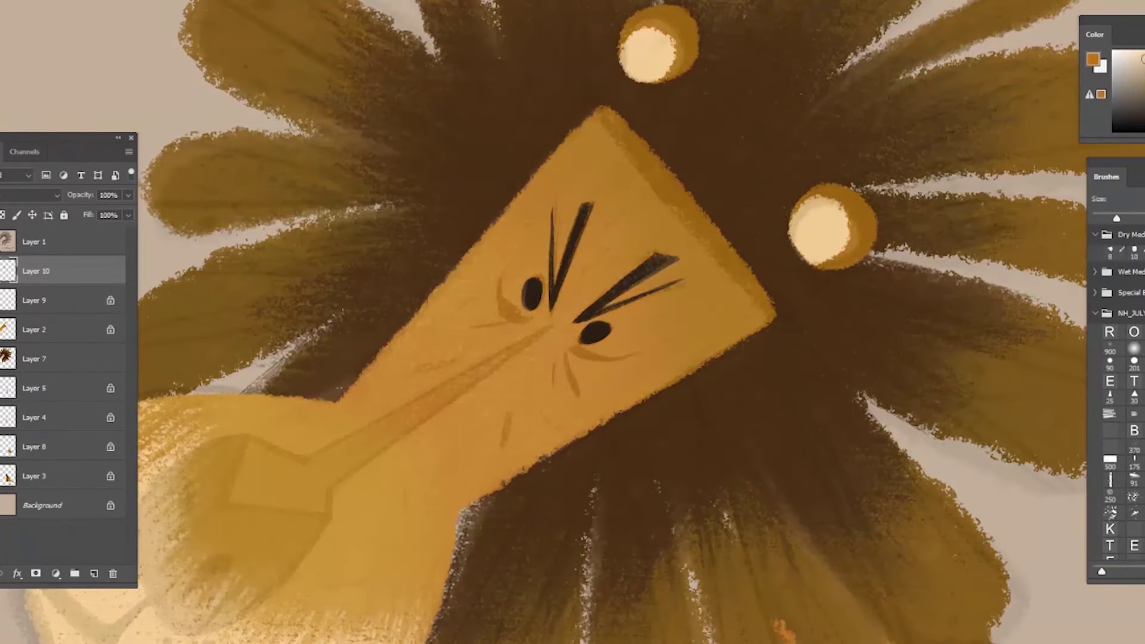
pyautogui.click(1093, 59)
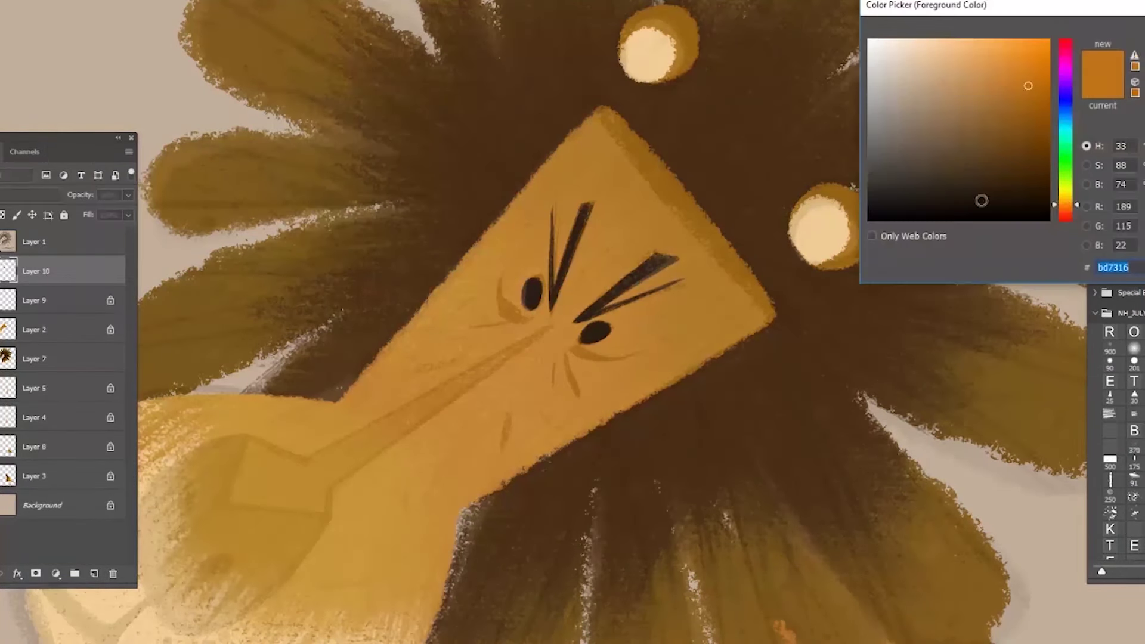
pyautogui.click(1030, 131)
pyautogui.press('Return')
pyautogui.moveTo(529, 319)
pyautogui.mouseDown()
pyautogui.moveTo(503, 305)
pyautogui.moveTo(526, 321)
pyautogui.mouseUp()
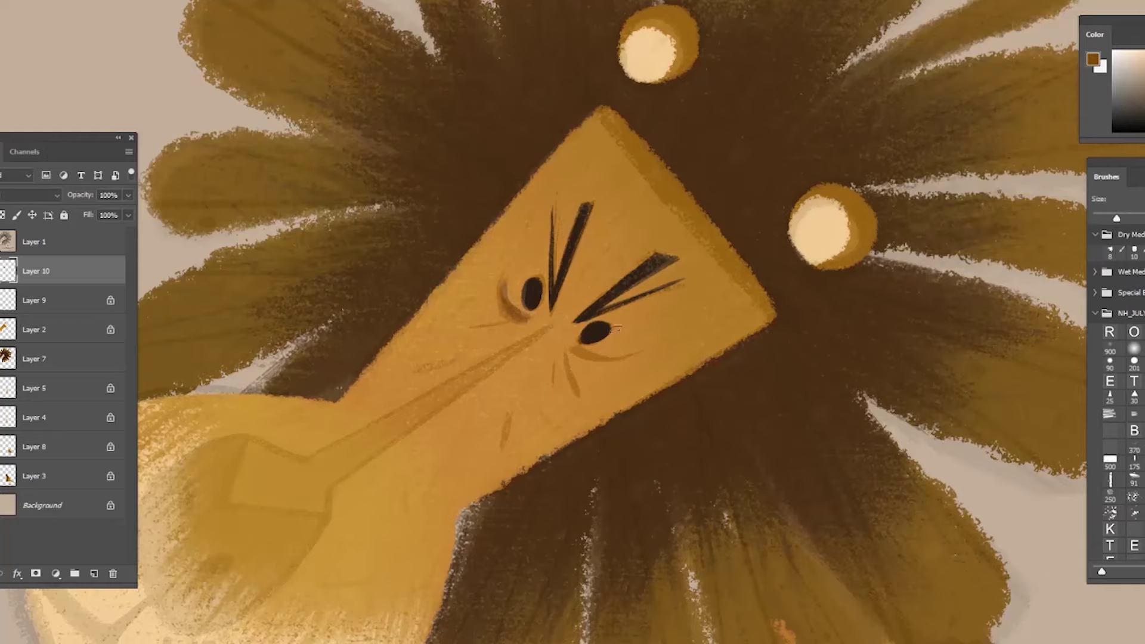
pyautogui.hotkey('ctrl', 'z')
pyautogui.moveTo(500, 278); pyautogui.dragTo(525, 320)
pyautogui.hotkey('ctrl', 'z')
pyautogui.moveTo(499, 279); pyautogui.dragTo(528, 315)
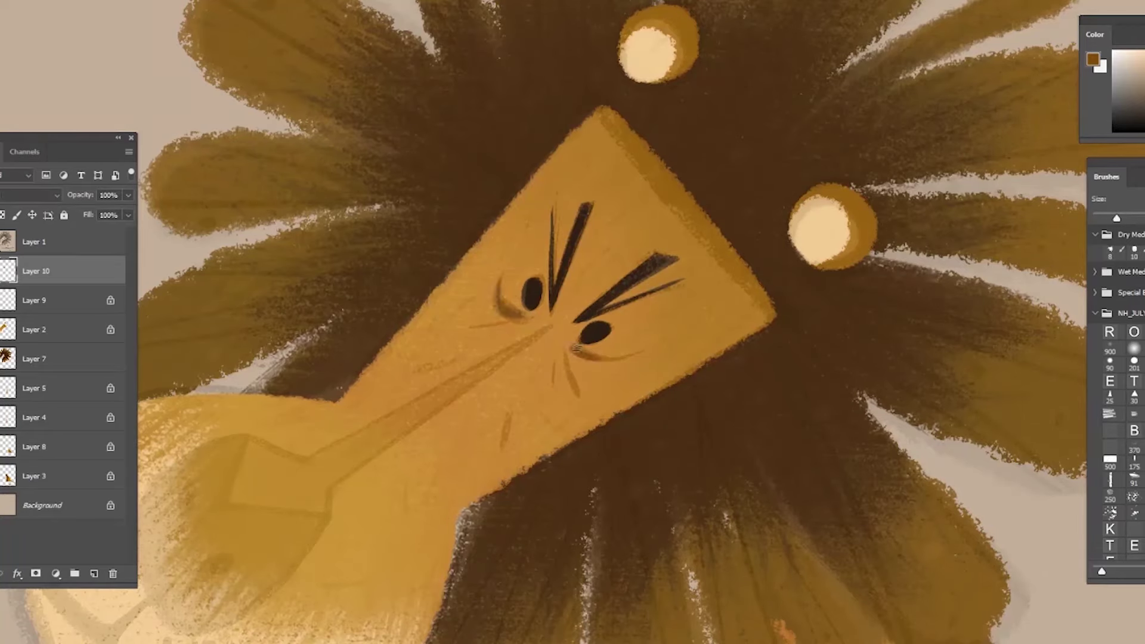
pyautogui.moveTo(576, 347); pyautogui.dragTo(608, 358)
# Add small brown wrinkle and fur marks around the eyes, cheeks and forehead of the lion's face
pyautogui.press('r')
pyautogui.moveTo(615, 411); pyautogui.dragTo(656, 403)
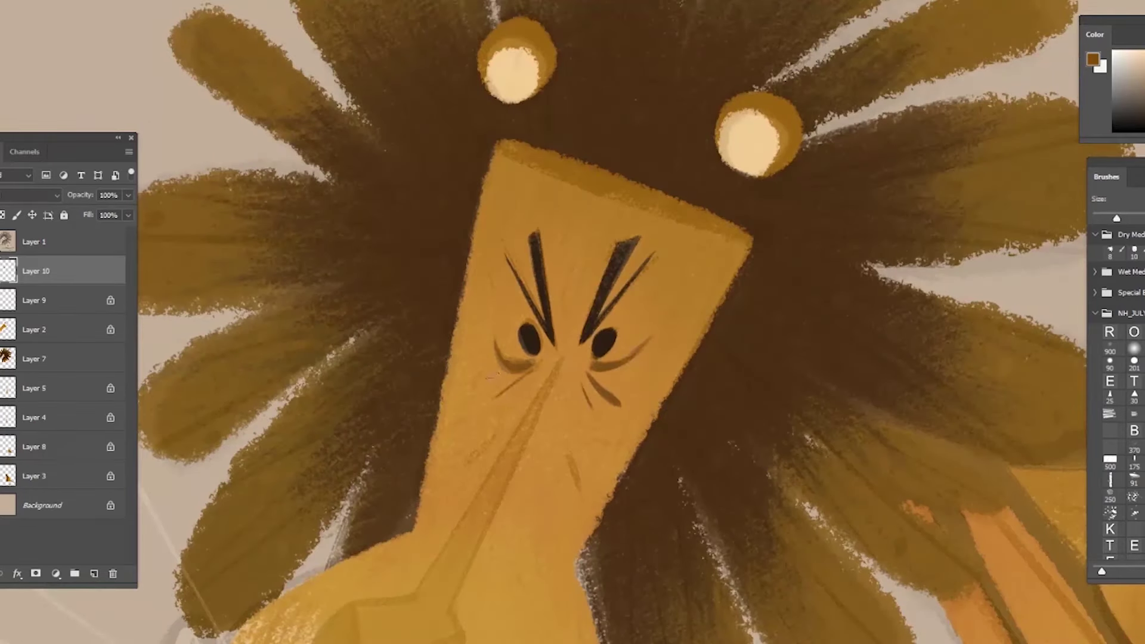
pyautogui.moveTo(625, 488); pyautogui.dragTo(666, 482)
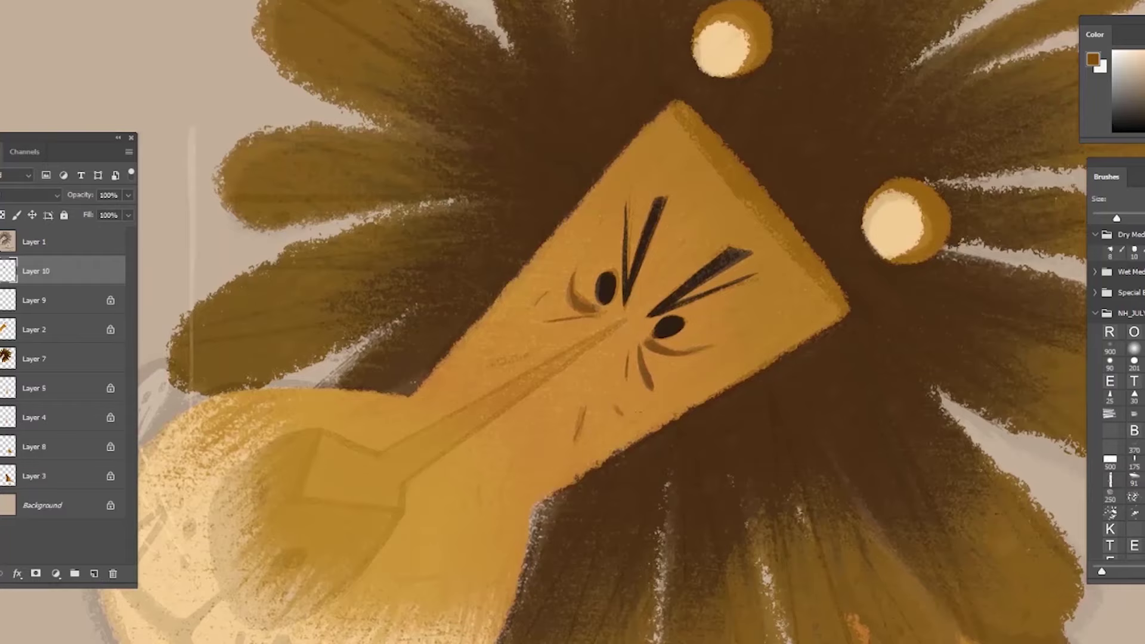
pyautogui.hotkey('ctrl', 'z')
pyautogui.moveTo(685, 213); pyautogui.dragTo(680, 229)
pyautogui.moveTo(693, 243); pyautogui.dragTo(683, 253)
pyautogui.moveTo(747, 612); pyautogui.dragTo(820, 564)
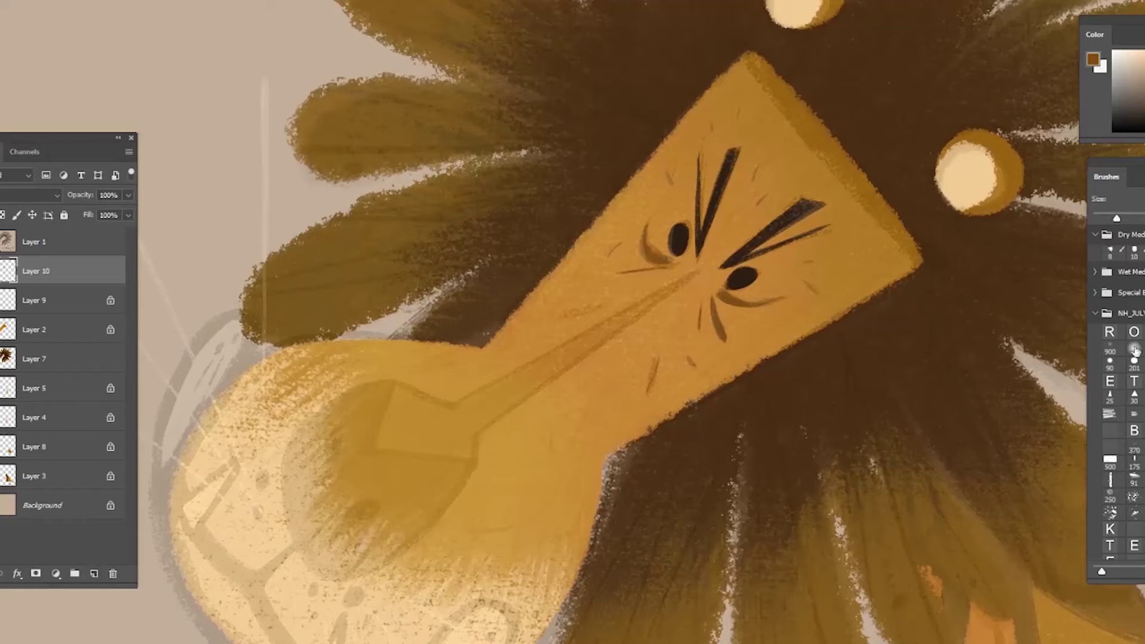
# Select the long nose bridge and rounded nose with a lasso outline, and hide the selection edges
pyautogui.press('l')
pyautogui.click(699, 274)
pyautogui.click(453, 404)
pyautogui.click(371, 506)
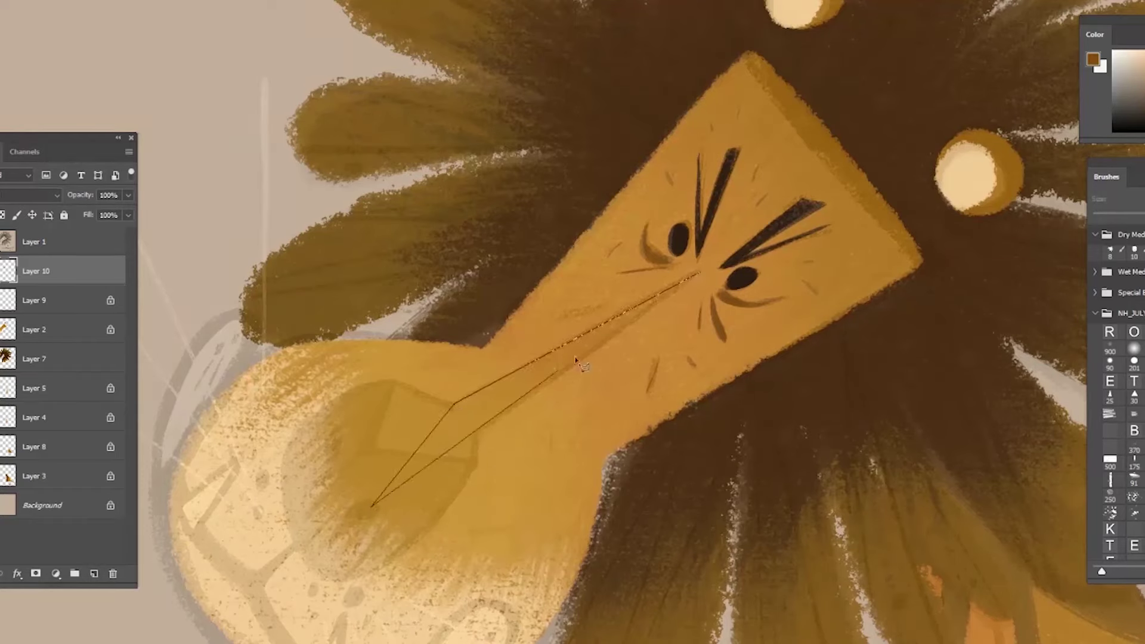
pyautogui.click(700, 274)
pyautogui.hotkey('ctrl', 'h')
pyautogui.press('b')
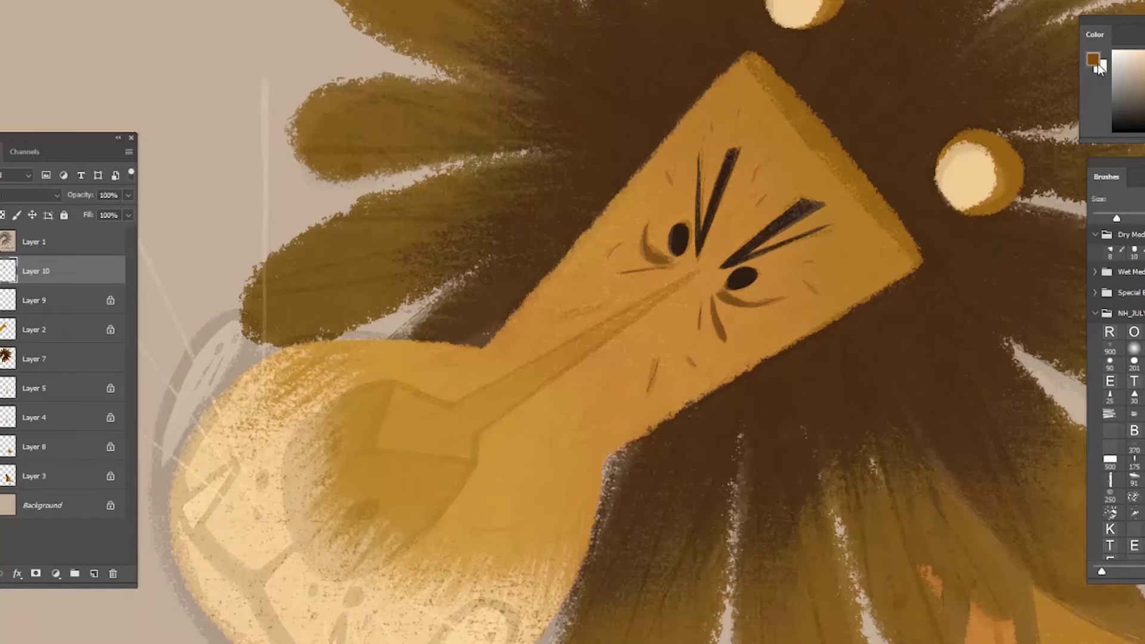
# Set the foreground colour to brown #92580e and fill the nose bridge and rounded nose with brush strokes
pyautogui.click(1093, 59)
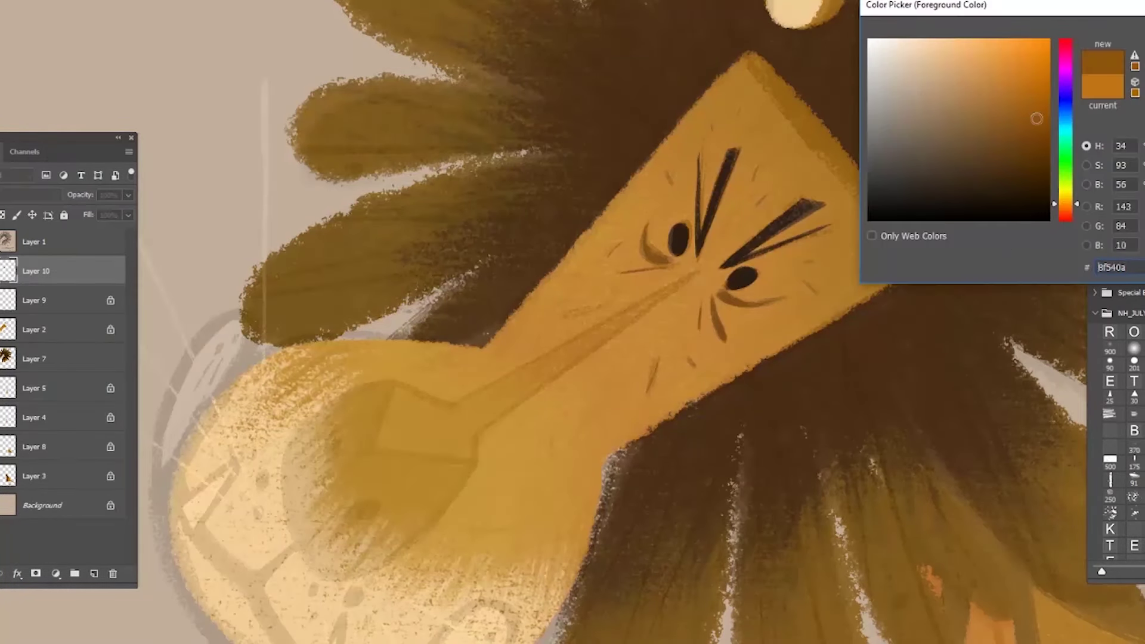
pyautogui.press('Return')
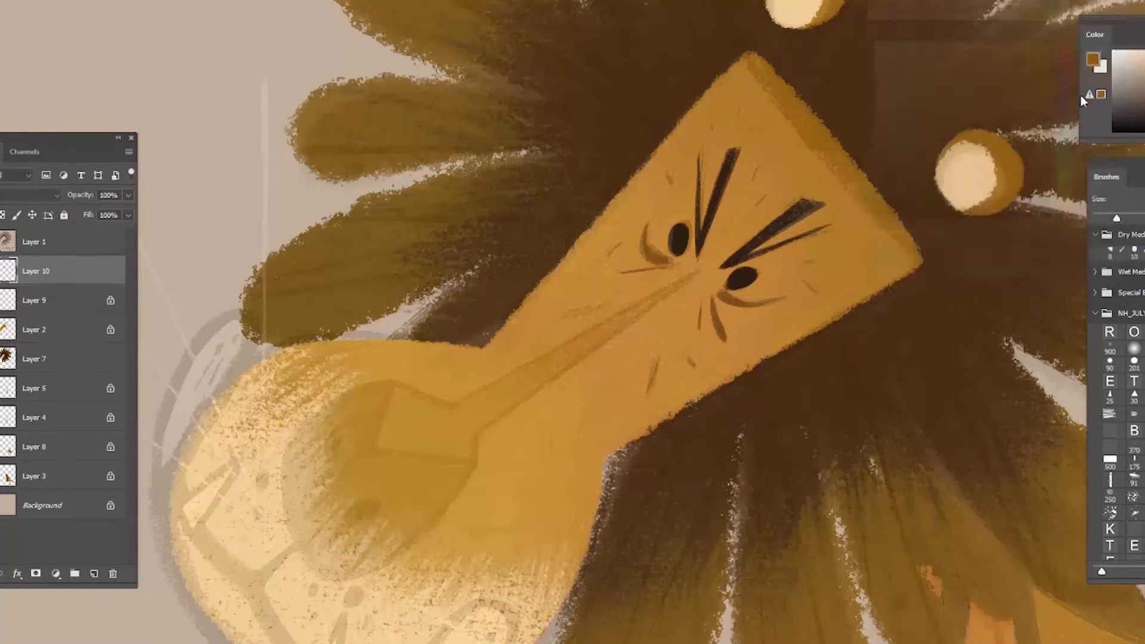
pyautogui.moveTo(473, 394); pyautogui.dragTo(582, 336)
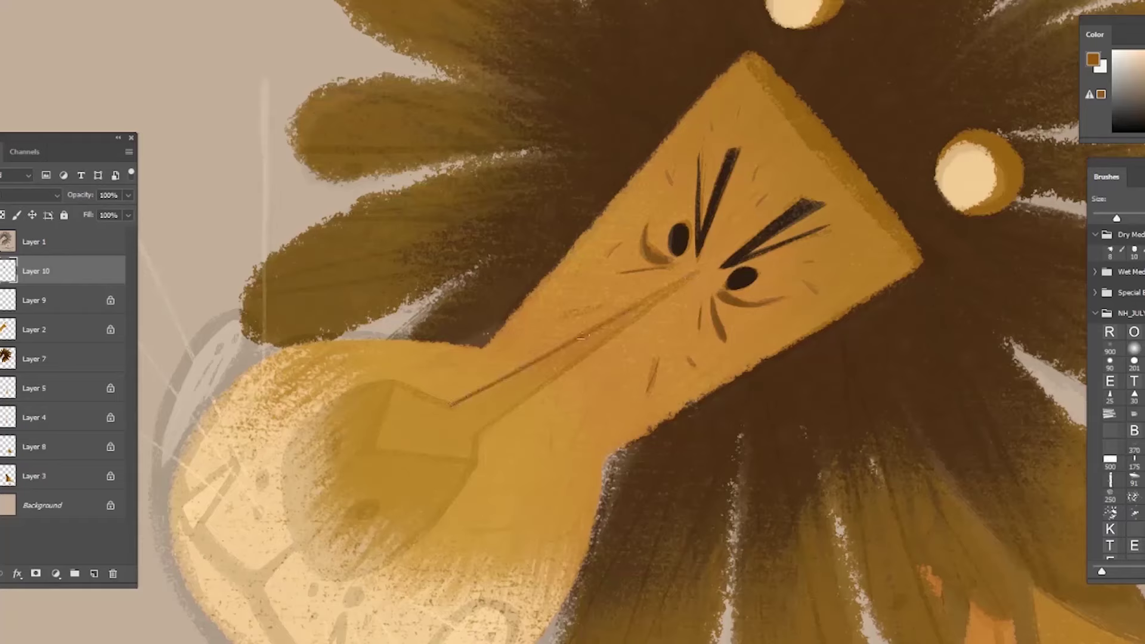
pyautogui.moveTo(679, 286)
pyautogui.mouseDown()
pyautogui.moveTo(477, 434)
pyautogui.moveTo(428, 524)
pyautogui.mouseUp()
pyautogui.moveTo(452, 404)
pyautogui.mouseDown()
pyautogui.moveTo(296, 461)
pyautogui.moveTo(439, 482)
pyautogui.mouseUp()
pyautogui.moveTo(465, 382)
pyautogui.mouseDown()
pyautogui.moveTo(417, 430)
pyautogui.moveTo(489, 465)
pyautogui.moveTo(465, 495)
pyautogui.moveTo(391, 444)
pyautogui.moveTo(375, 534)
pyautogui.moveTo(429, 516)
pyautogui.moveTo(456, 525)
pyautogui.moveTo(466, 494)
pyautogui.moveTo(361, 430)
pyautogui.moveTo(351, 486)
pyautogui.mouseUp()
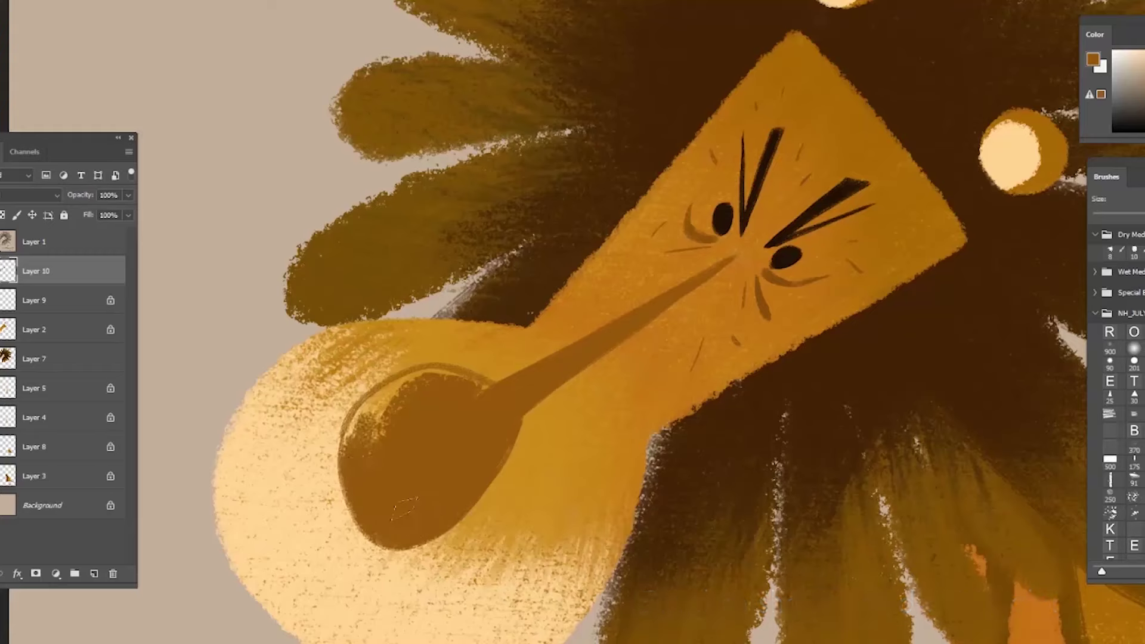
pyautogui.moveTo(369, 418)
pyautogui.mouseDown()
pyautogui.moveTo(347, 449)
pyautogui.moveTo(392, 379)
pyautogui.moveTo(379, 447)
pyautogui.moveTo(381, 392)
pyautogui.moveTo(425, 375)
pyautogui.moveTo(458, 382)
pyautogui.mouseUp()
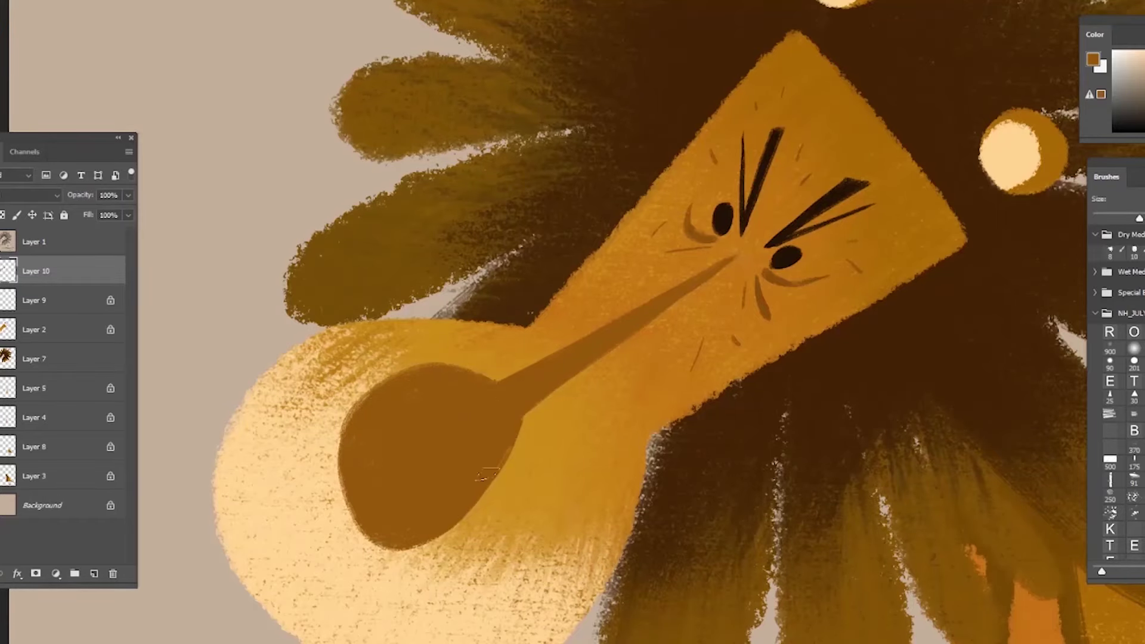
pyautogui.press('r')
pyautogui.moveTo(714, 552); pyautogui.dragTo(651, 447)
pyautogui.press('Escape')
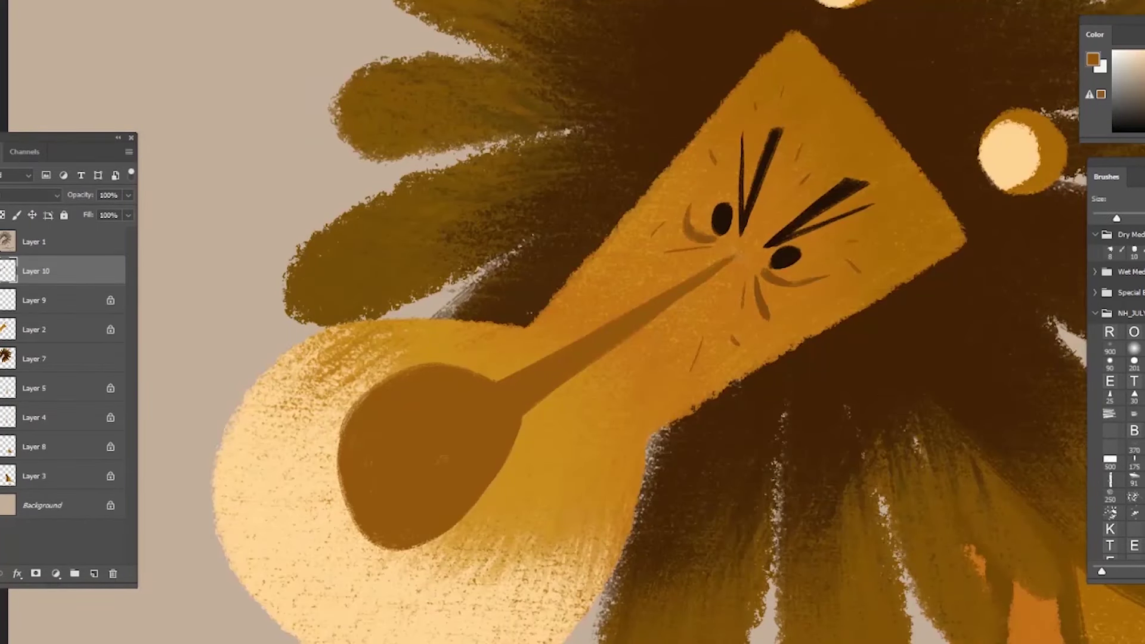
pyautogui.press('r')
pyautogui.moveTo(339, 431); pyautogui.dragTo(409, 524)
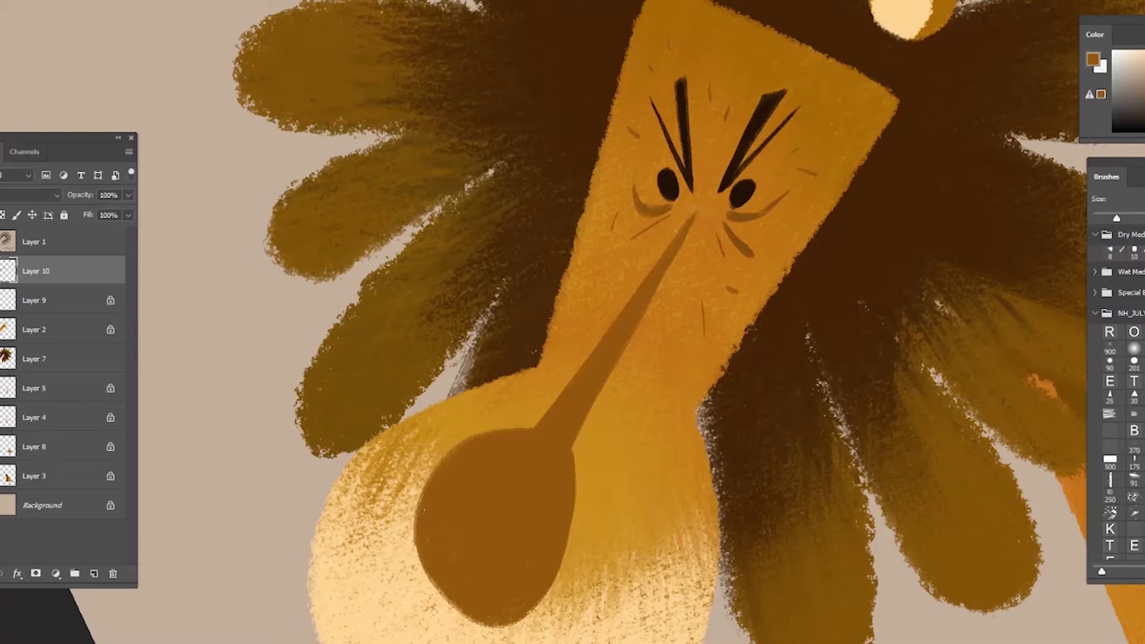
pyautogui.press('r')
pyautogui.moveTo(616, 477); pyautogui.dragTo(624, 173)
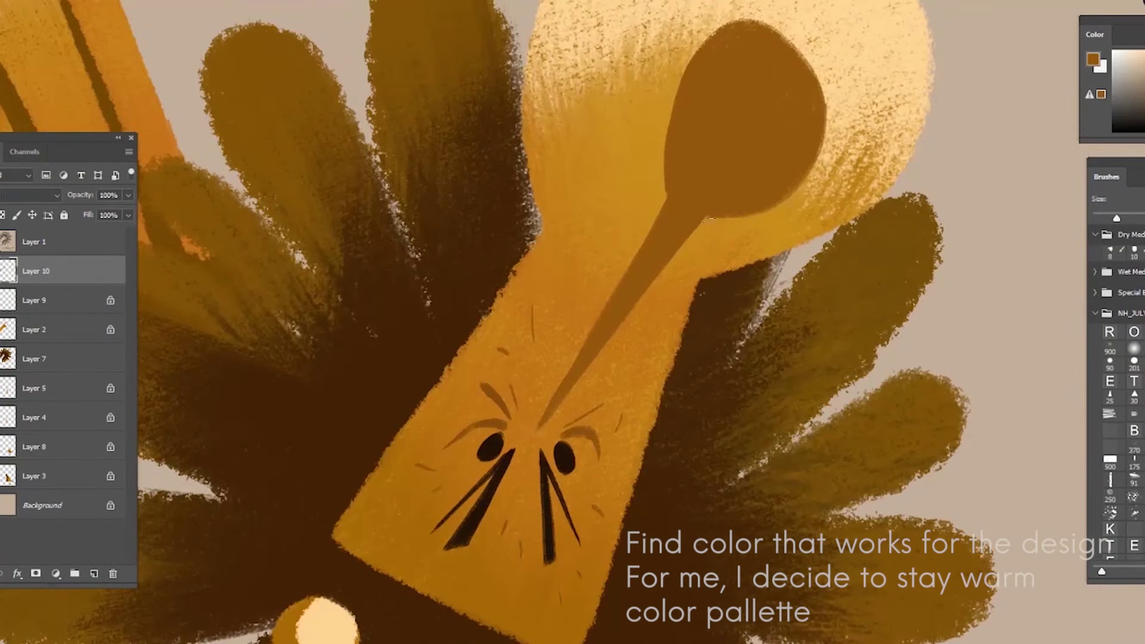
pyautogui.press('Escape')
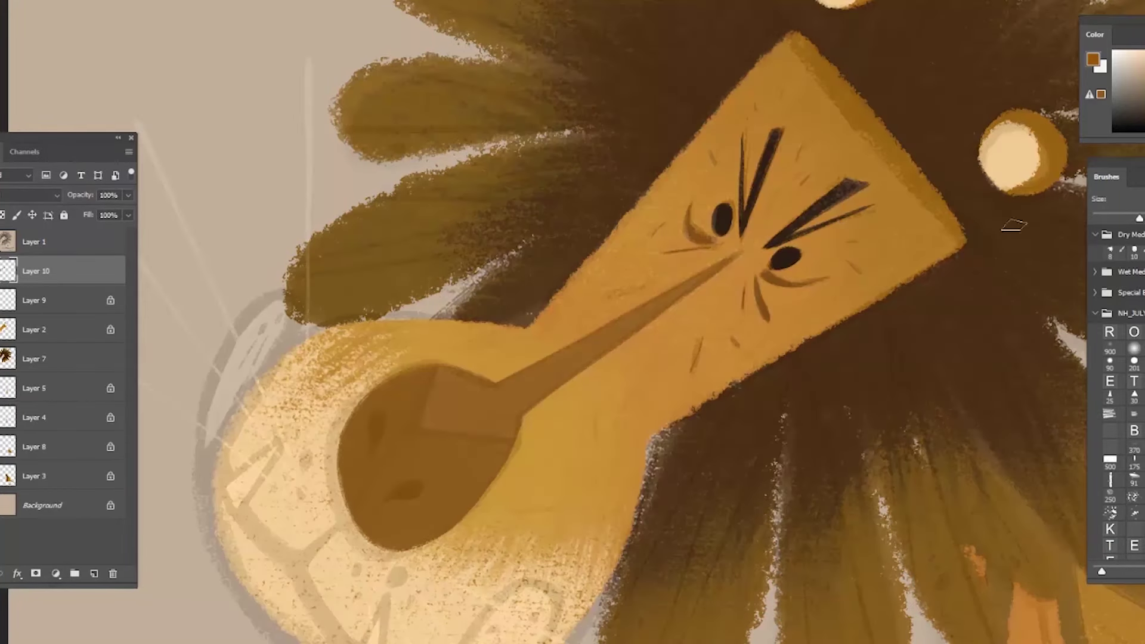
# Set the foreground colour to brown #724409 and outline the nose's front and lower planes with a polygonal selection
pyautogui.click(1093, 60)
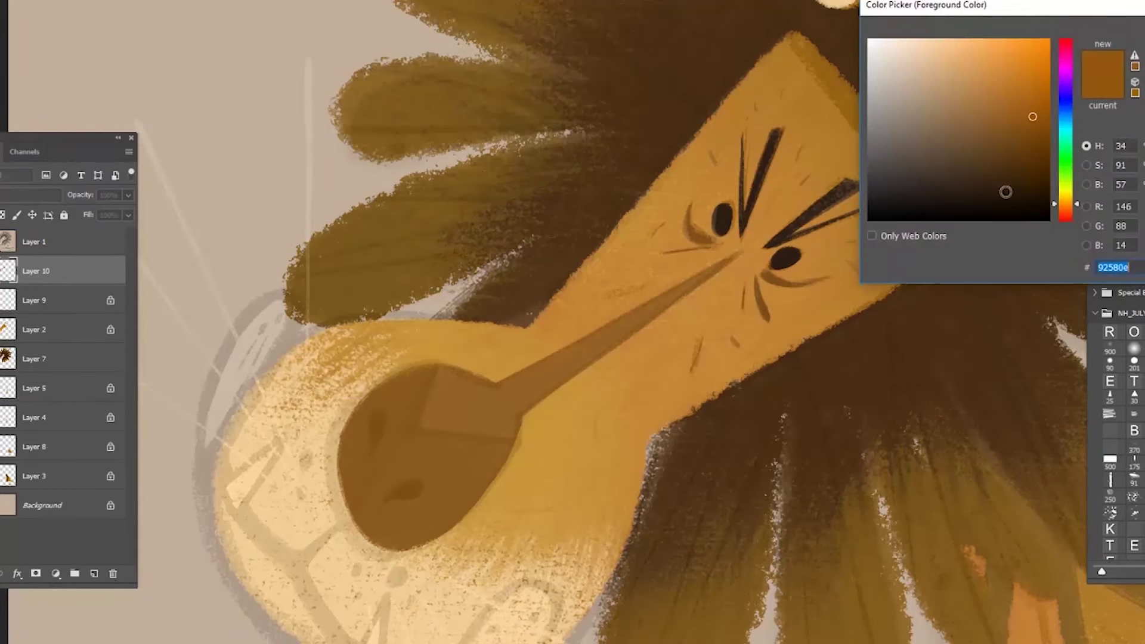
pyautogui.click(1036, 140)
pyautogui.press('Return')
pyautogui.press('l')
pyautogui.click(443, 355)
pyautogui.click(407, 432)
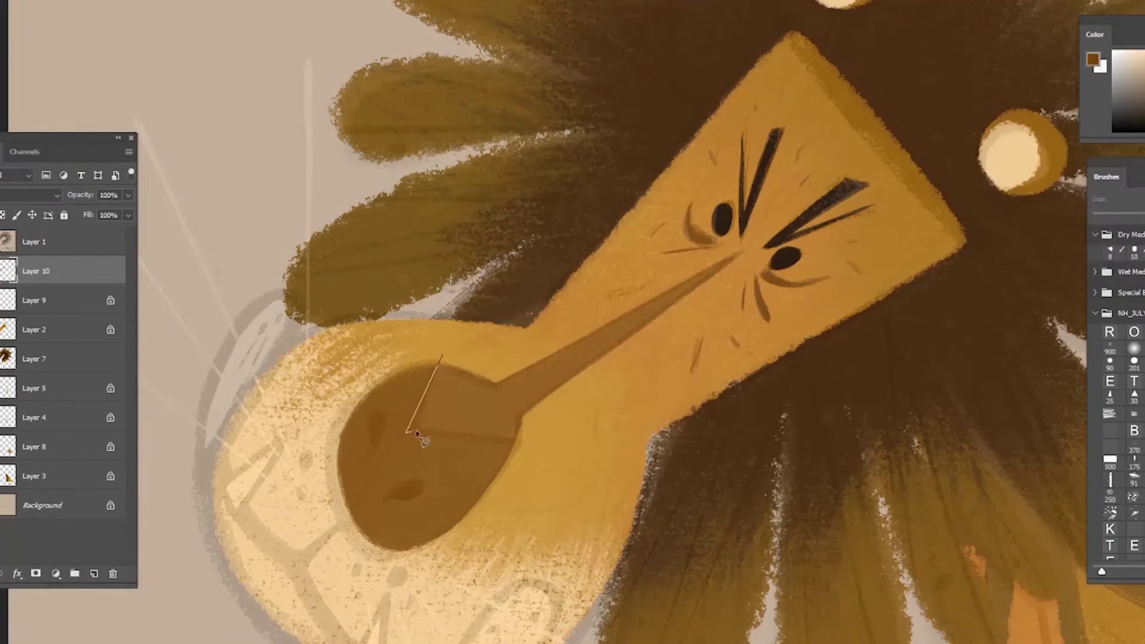
pyautogui.click(617, 449)
pyautogui.click(490, 570)
pyautogui.click(333, 606)
pyautogui.click(273, 494)
pyautogui.click(293, 382)
pyautogui.doubleClick(369, 314)
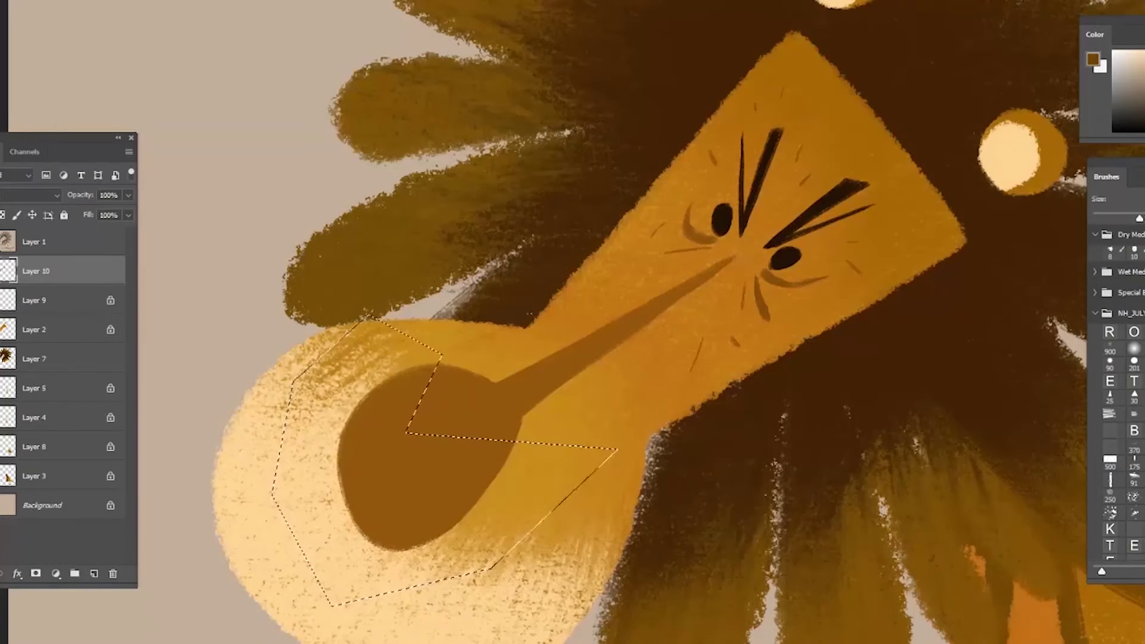
# Lock Layer 10's transparent pixels and paint the selected nose planes in the darker brown
pyautogui.press('/')
pyautogui.press('b')
pyautogui.moveTo(430, 371)
pyautogui.mouseDown()
pyautogui.moveTo(375, 406)
pyautogui.moveTo(407, 411)
pyautogui.moveTo(430, 525)
pyautogui.moveTo(388, 531)
pyautogui.moveTo(361, 489)
pyautogui.mouseUp()
# Shade the nose's left plane with deeper brown #5e3509, repaint the lower plane in #724409, and deselect
pyautogui.click(1093, 59)
pyautogui.click(1037, 141)
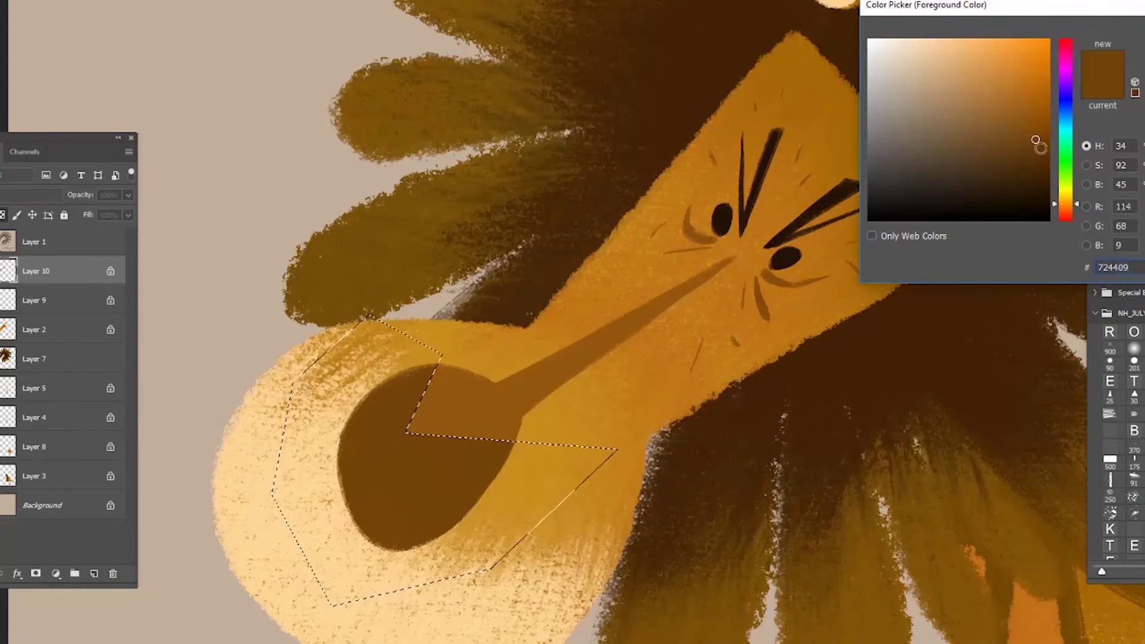
pyautogui.click(1066, 206)
pyautogui.click(1032, 153)
pyautogui.press('Return')
pyautogui.moveTo(426, 378)
pyautogui.mouseDown()
pyautogui.moveTo(311, 547)
pyautogui.moveTo(418, 373)
pyautogui.moveTo(310, 487)
pyautogui.mouseUp()
pyautogui.keyDown('alt'); pyautogui.click(427, 468); pyautogui.keyUp('alt')
pyautogui.moveTo(411, 438); pyautogui.dragTo(353, 543)
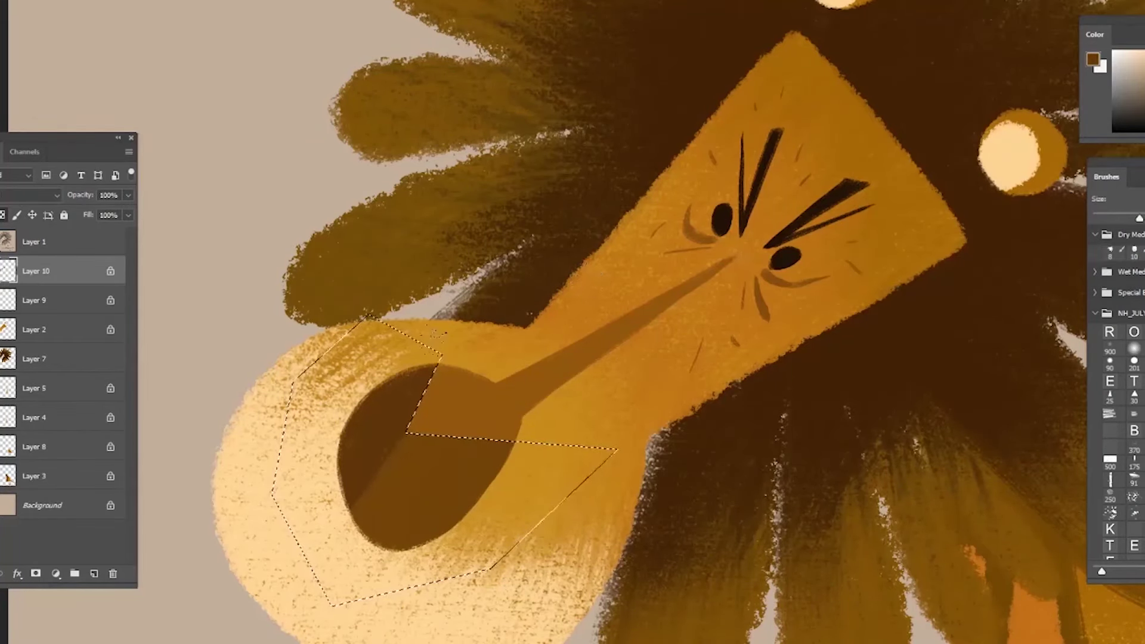
pyautogui.hotkey('ctrl', 'd')
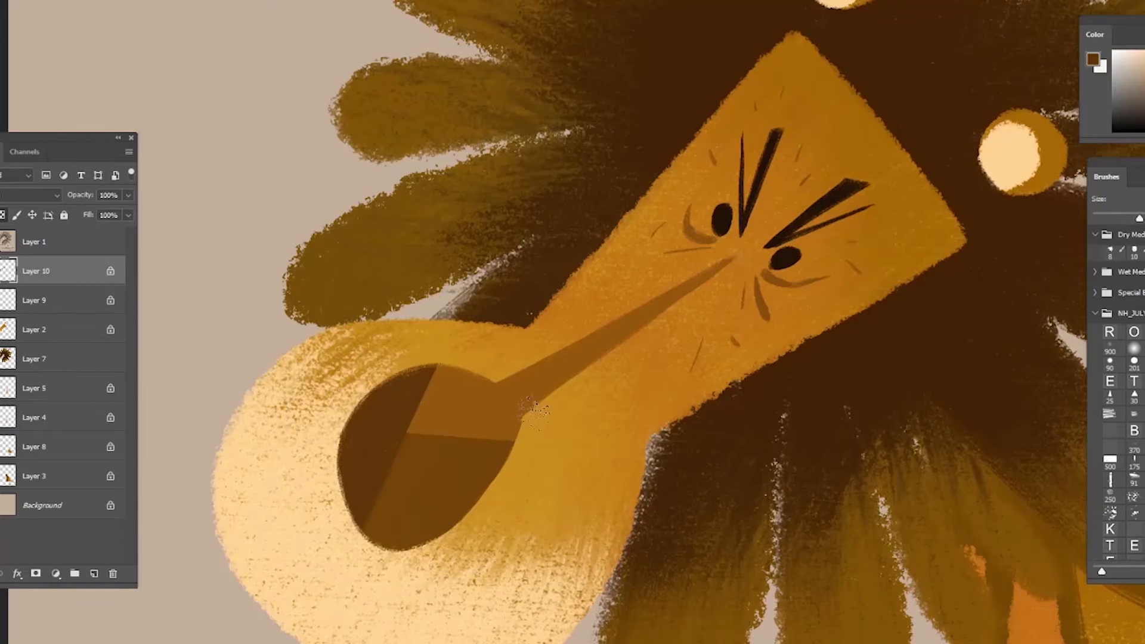
# Show the sketch layer and select the two nostril shapes on the nose with a freehand lasso
pyautogui.click(0, 241)
pyautogui.press('l')
pyautogui.moveTo(375, 518)
pyautogui.mouseDown()
pyautogui.moveTo(388, 492)
pyautogui.moveTo(418, 480)
pyautogui.moveTo(414, 497)
pyautogui.moveTo(377, 518)
pyautogui.mouseUp()
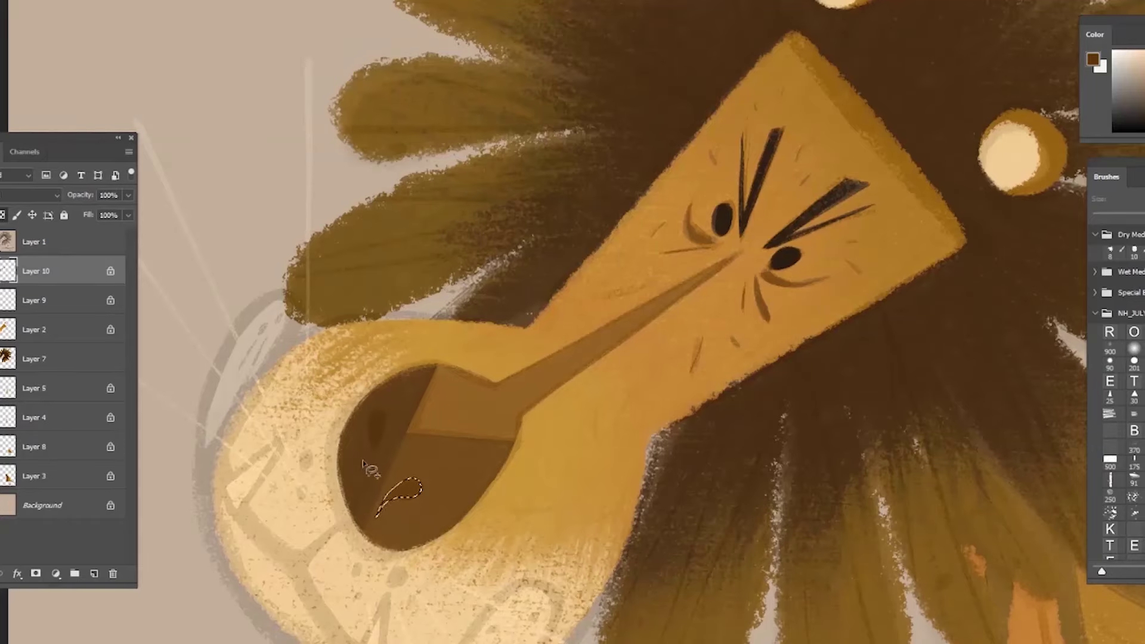
pyautogui.moveTo(362, 463)
pyautogui.mouseDown()
pyautogui.moveTo(383, 427)
pyautogui.moveTo(363, 476)
pyautogui.moveTo(383, 420)
pyautogui.moveTo(359, 470)
pyautogui.mouseUp()
# Hide the sketch, add a new layer, fill both nostrils with a darker brown, and deselect
pyautogui.click(0, 242)
pyautogui.click(95, 574)
pyautogui.click(1093, 59)
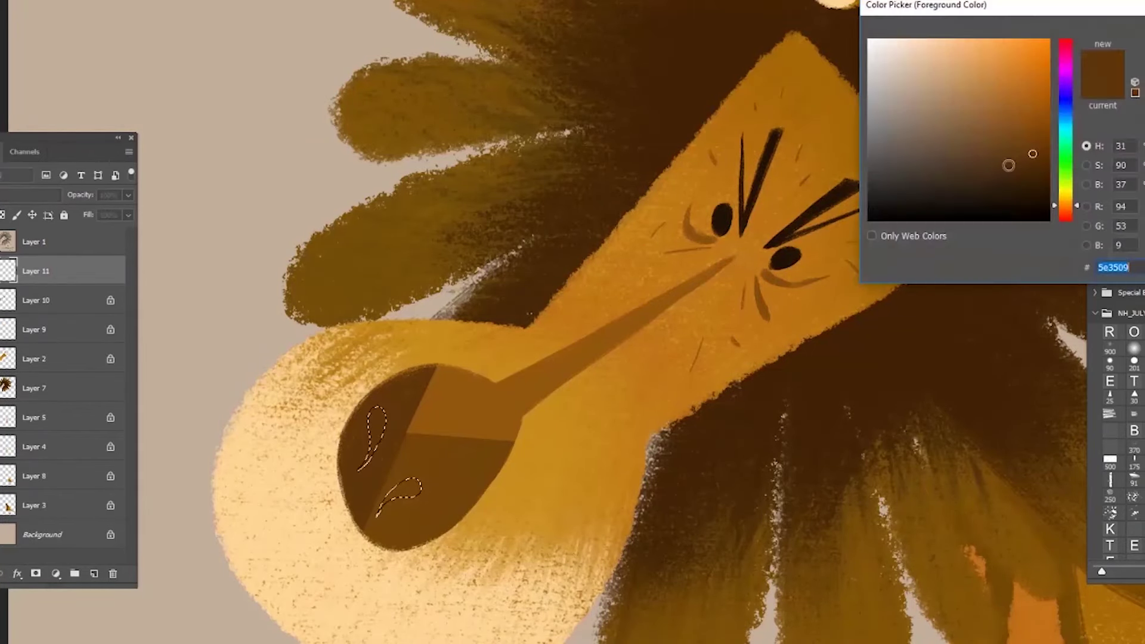
pyautogui.click(1022, 176)
pyautogui.press('Return')
pyautogui.moveTo(377, 411)
pyautogui.mouseDown()
pyautogui.moveTo(400, 388)
pyautogui.moveTo(381, 511)
pyautogui.mouseUp()
pyautogui.hotkey('ctrl', 'd')
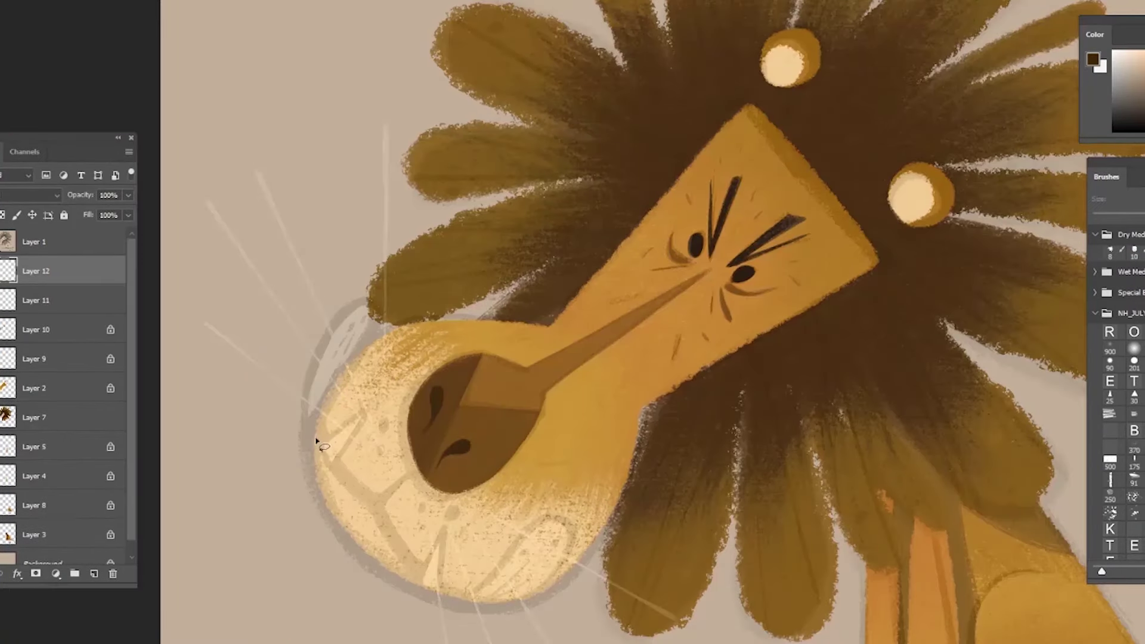
# Select the two fangs on either side of the muzzle freehand and fill them with off-white #f7f4ef on Layer 12
pyautogui.moveTo(317, 440)
pyautogui.mouseDown()
pyautogui.moveTo(327, 330)
pyautogui.moveTo(380, 307)
pyautogui.moveTo(316, 438)
pyautogui.mouseUp()
pyautogui.moveTo(457, 604)
pyautogui.mouseDown()
pyautogui.moveTo(570, 516)
pyautogui.moveTo(506, 604)
pyautogui.mouseUp()
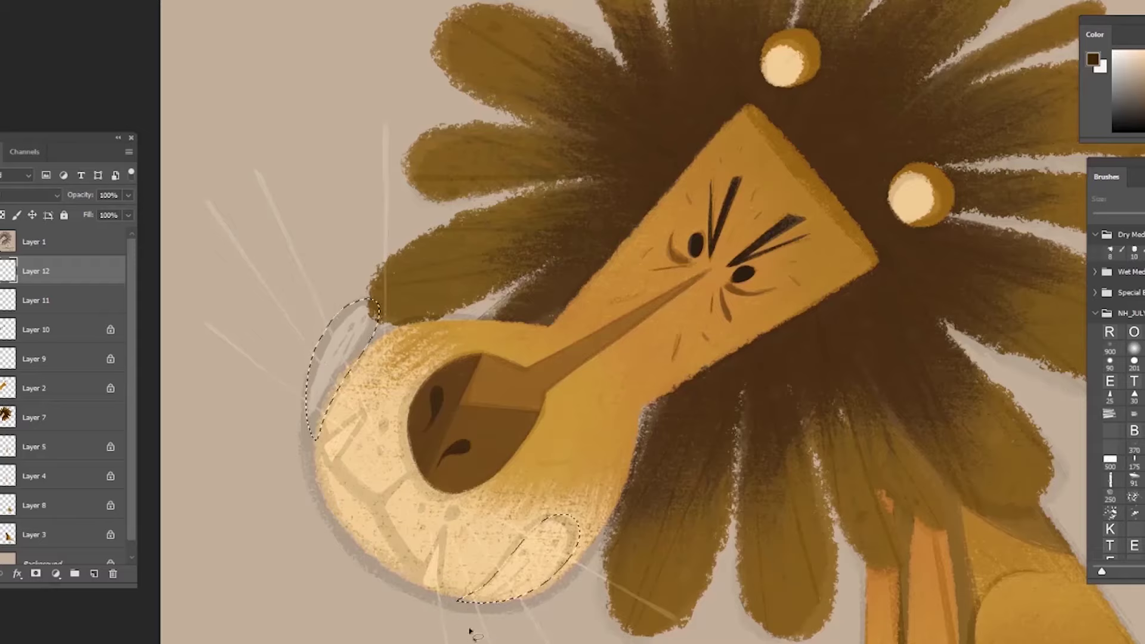
pyautogui.press('b')
pyautogui.press('x')
pyautogui.click(0, 242)
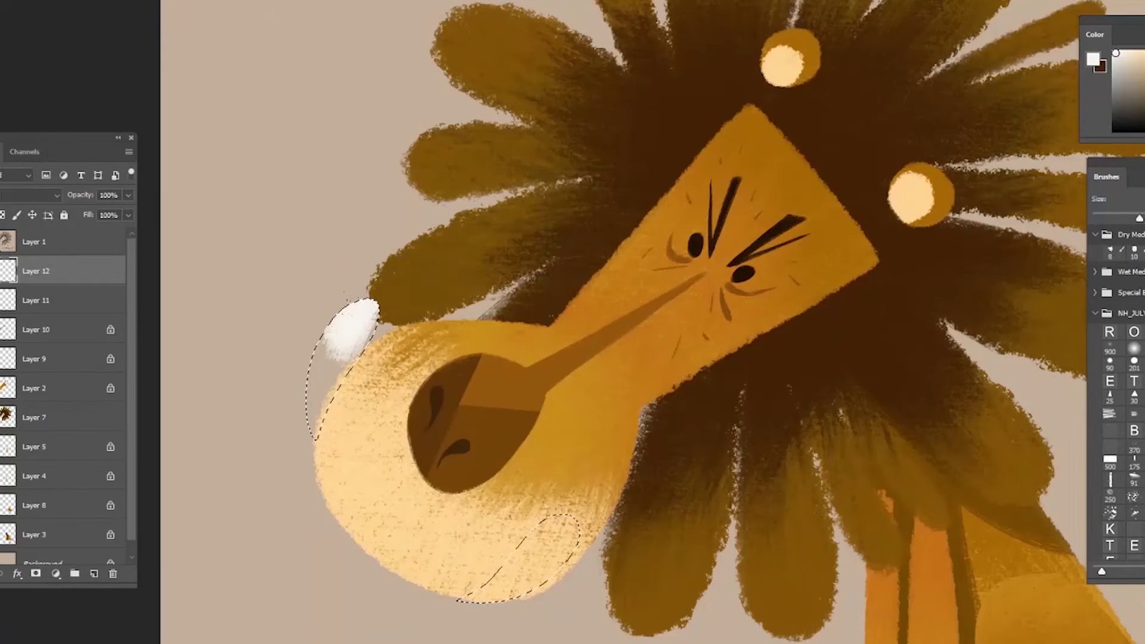
pyautogui.moveTo(360, 322)
pyautogui.mouseDown()
pyautogui.moveTo(677, 447)
pyautogui.moveTo(528, 561)
pyautogui.mouseUp()
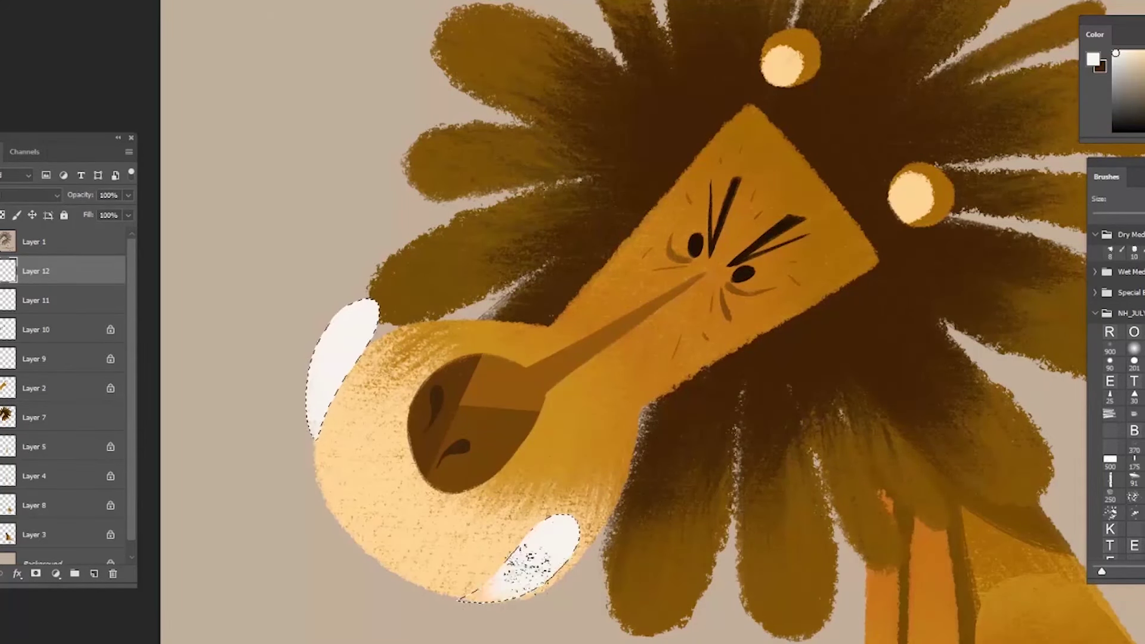
# Choose a medium warm grey and shade the lower ends of the two white fang shapes beside the muzzle
pyautogui.click(1093, 58)
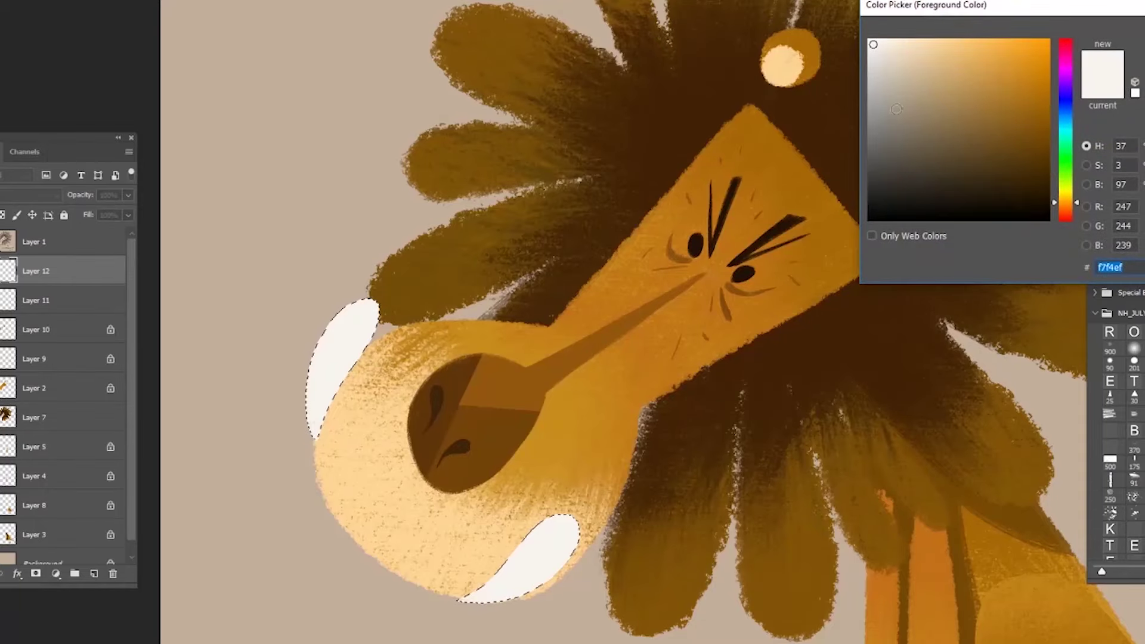
pyautogui.click(901, 99)
pyautogui.press('Return')
pyautogui.click(0, 242)
pyautogui.click(0, 242)
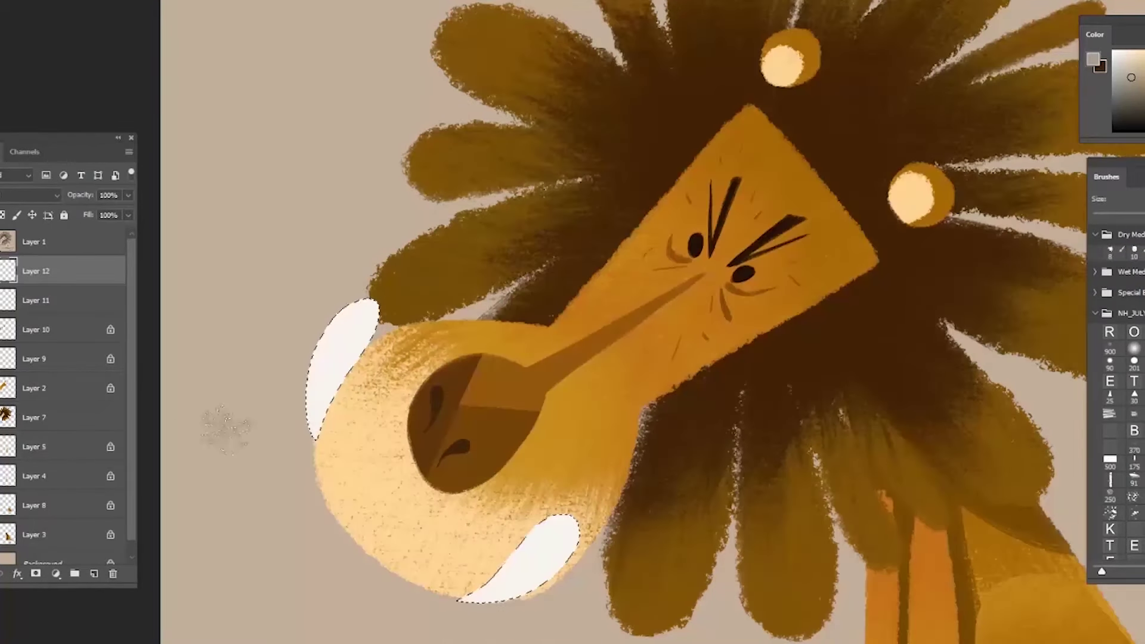
pyautogui.moveTo(298, 432); pyautogui.dragTo(331, 365)
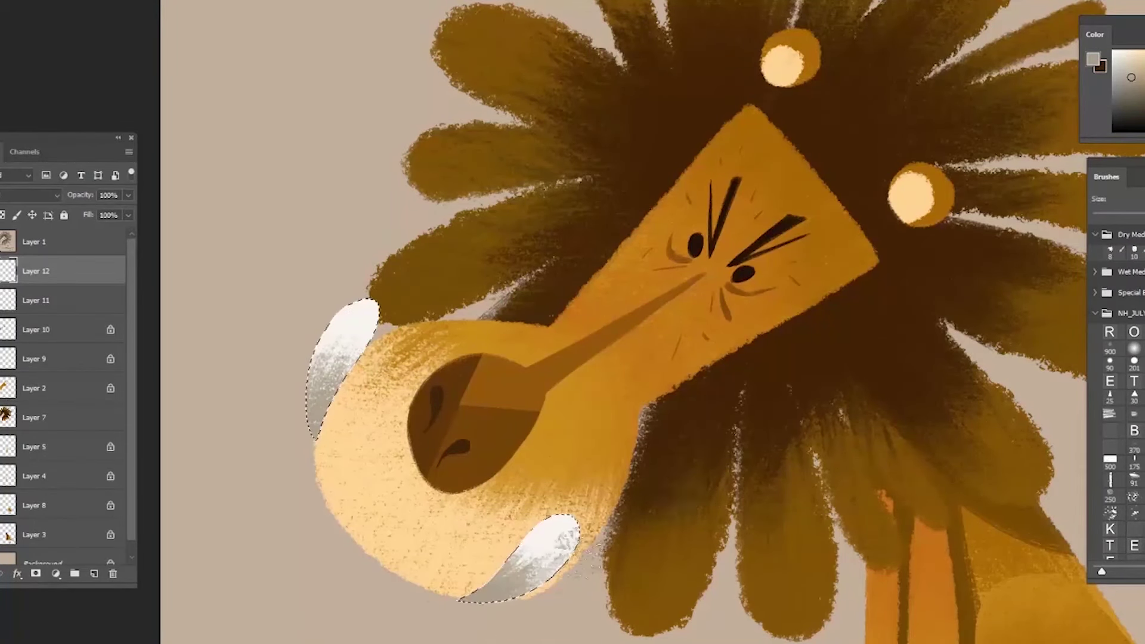
# Blend the grey shading on both white shapes using white and grey sampled from them, and deselect
pyautogui.keyDown('alt'); pyautogui.click(554, 531); pyautogui.keyUp('alt')
pyautogui.moveTo(566, 536); pyautogui.dragTo(520, 567)
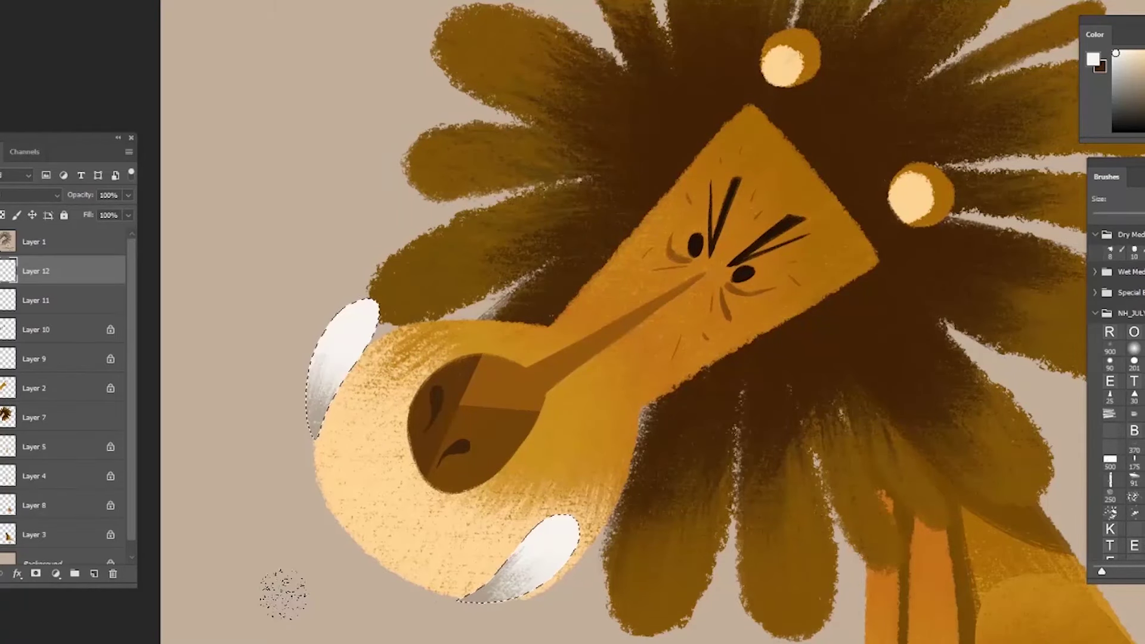
pyautogui.keyDown('alt'); pyautogui.click(312, 408); pyautogui.keyUp('alt')
pyautogui.moveTo(313, 411); pyautogui.dragTo(323, 359)
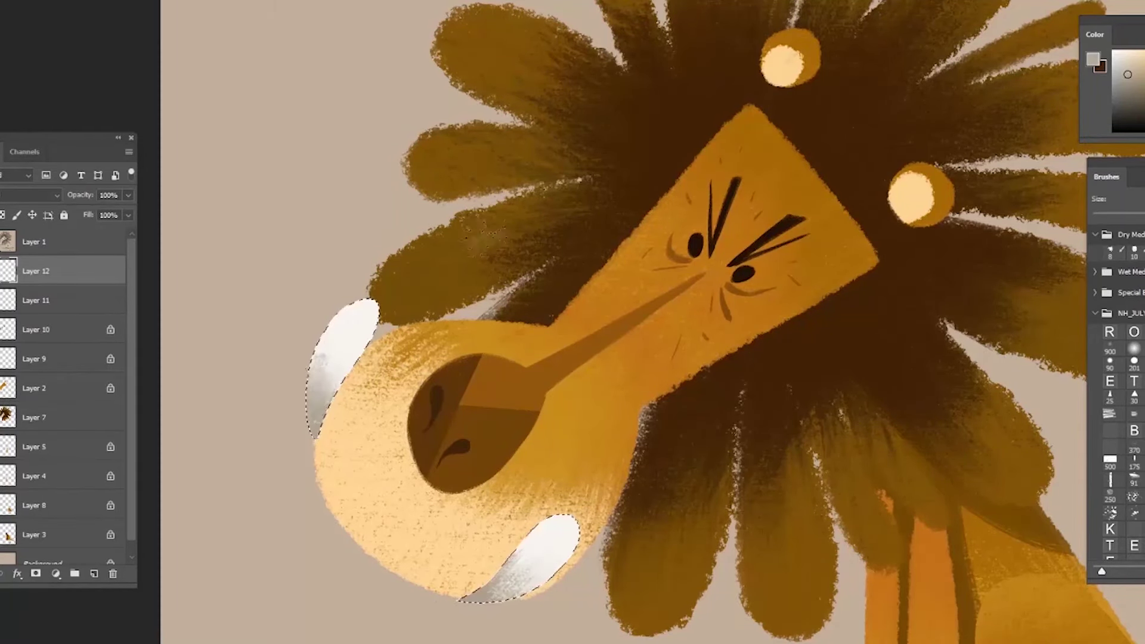
pyautogui.keyDown('alt'); pyautogui.click(557, 526); pyautogui.keyUp('alt')
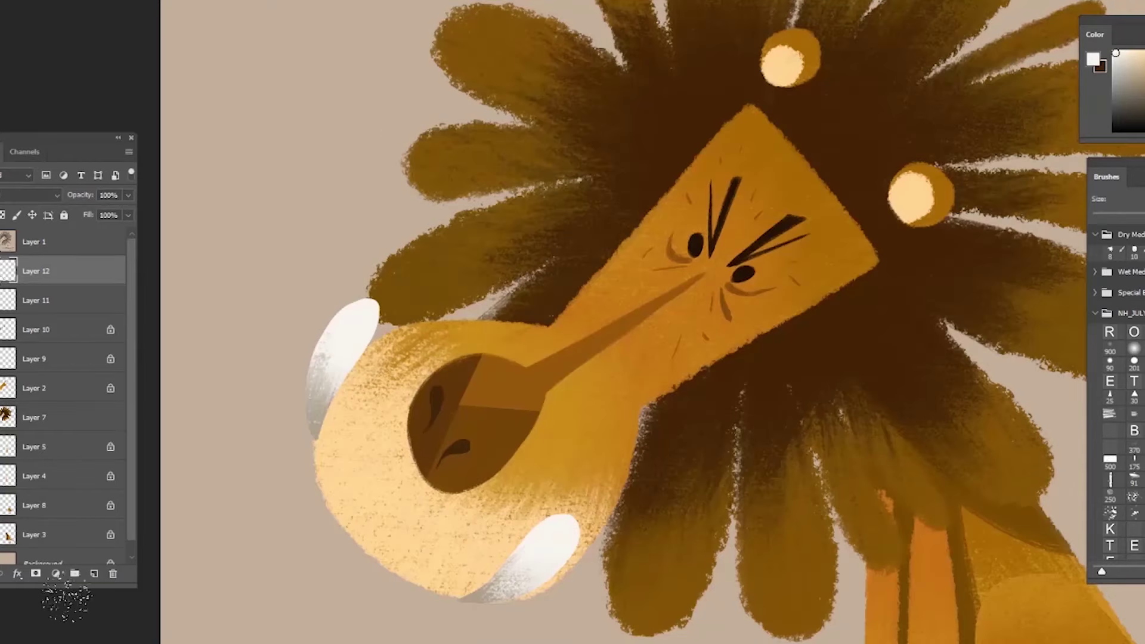
# With the sketch shown, paint a near-black line from the nose tip down the muzzle and move Layer 12 beneath Layer 10
pyautogui.click(1102, 61)
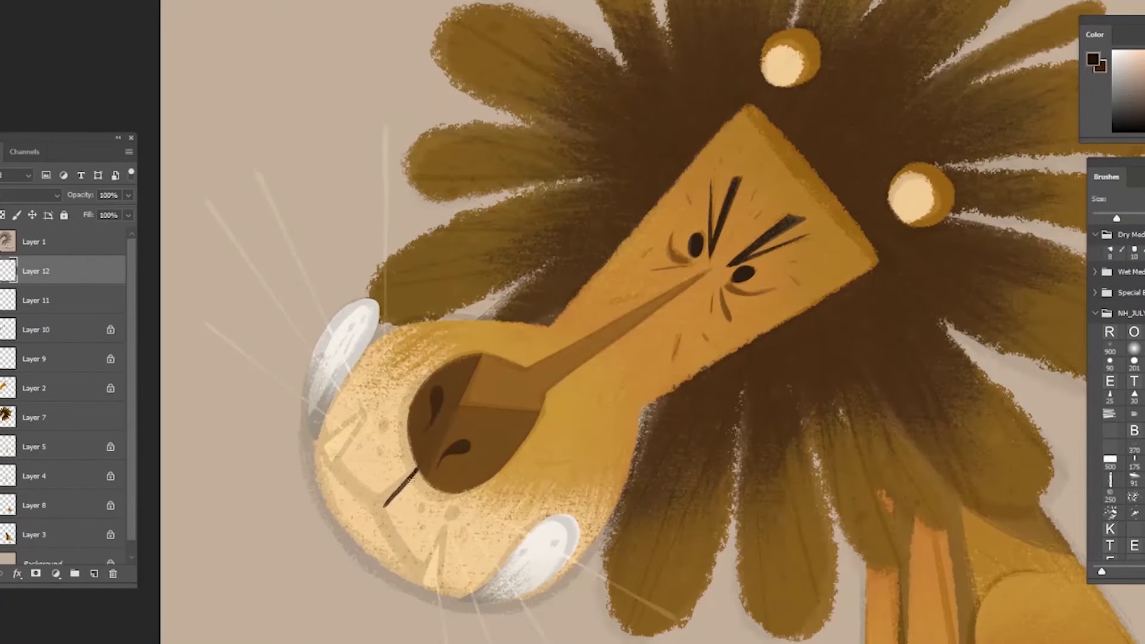
pyautogui.click(1093, 59)
pyautogui.press('Return')
pyautogui.moveTo(377, 496)
pyautogui.mouseDown()
pyautogui.moveTo(417, 469)
pyautogui.moveTo(378, 501)
pyautogui.mouseUp()
pyautogui.moveTo(112, 284); pyautogui.dragTo(65, 344)
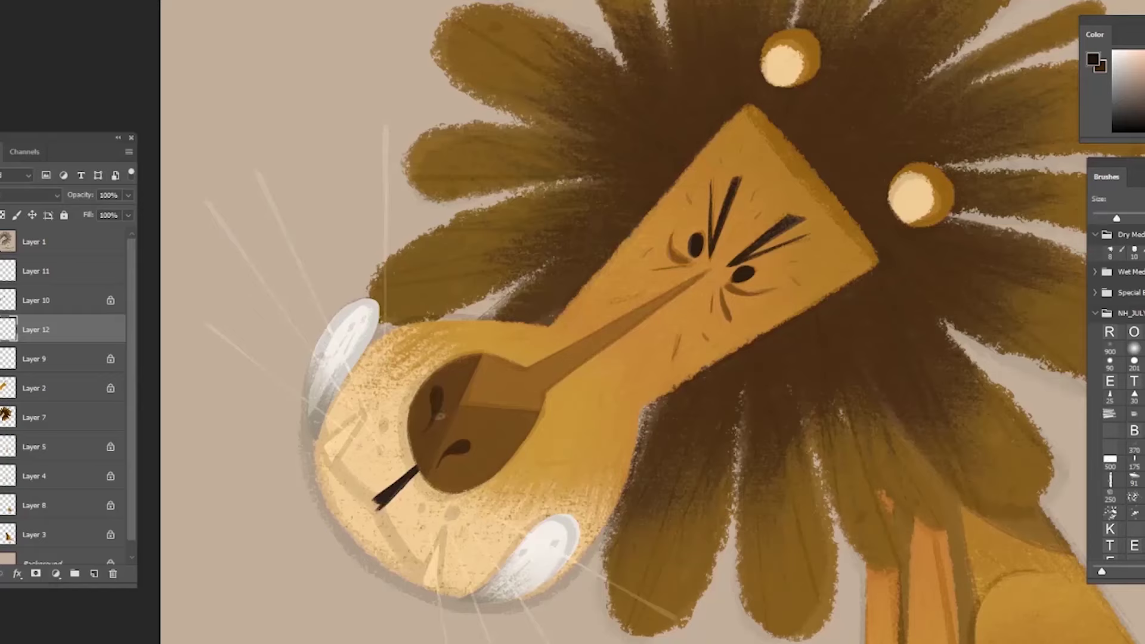
# Paint two curved near-black mouth lines from the end of the centre line out to both muzzle edges
pyautogui.moveTo(383, 505)
pyautogui.mouseDown()
pyautogui.moveTo(397, 546)
pyautogui.moveTo(428, 575)
pyautogui.mouseUp()
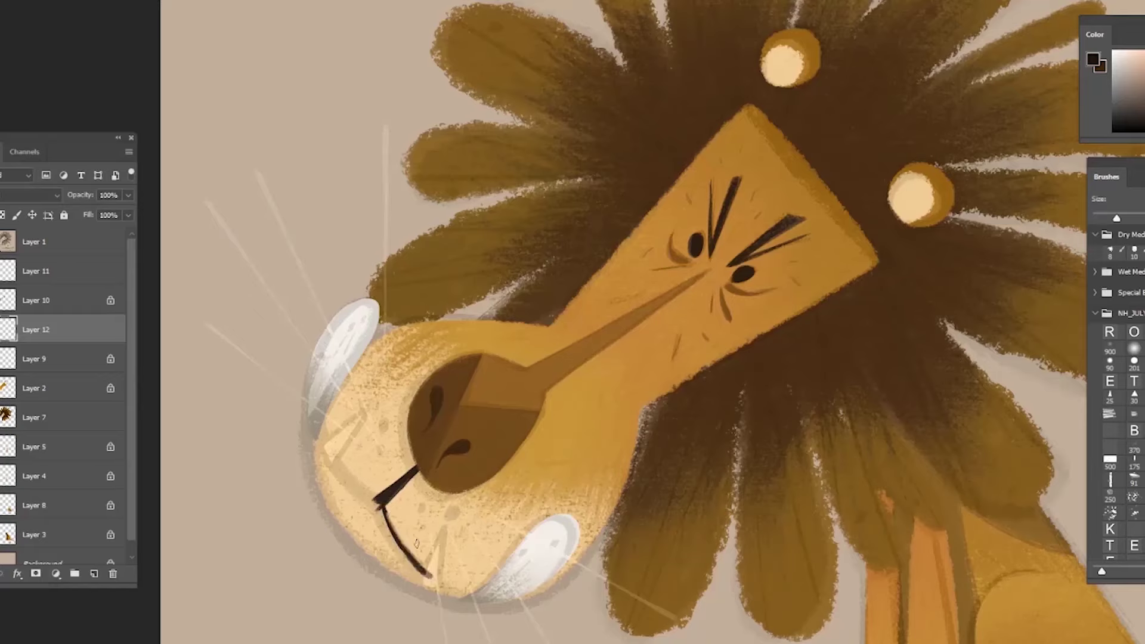
pyautogui.moveTo(377, 500)
pyautogui.mouseDown()
pyautogui.moveTo(320, 422)
pyautogui.moveTo(376, 498)
pyautogui.mouseUp()
pyautogui.hotkey('ctrl', 'z')
pyautogui.moveTo(320, 437); pyautogui.dragTo(430, 581)
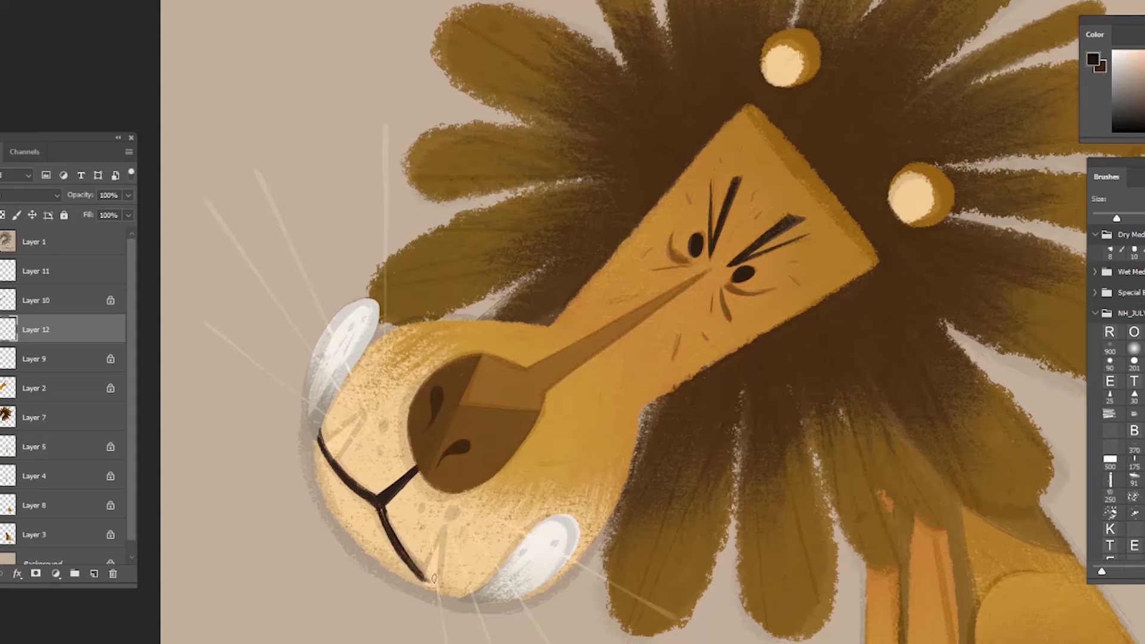
pyautogui.moveTo(435, 578); pyautogui.dragTo(445, 594)
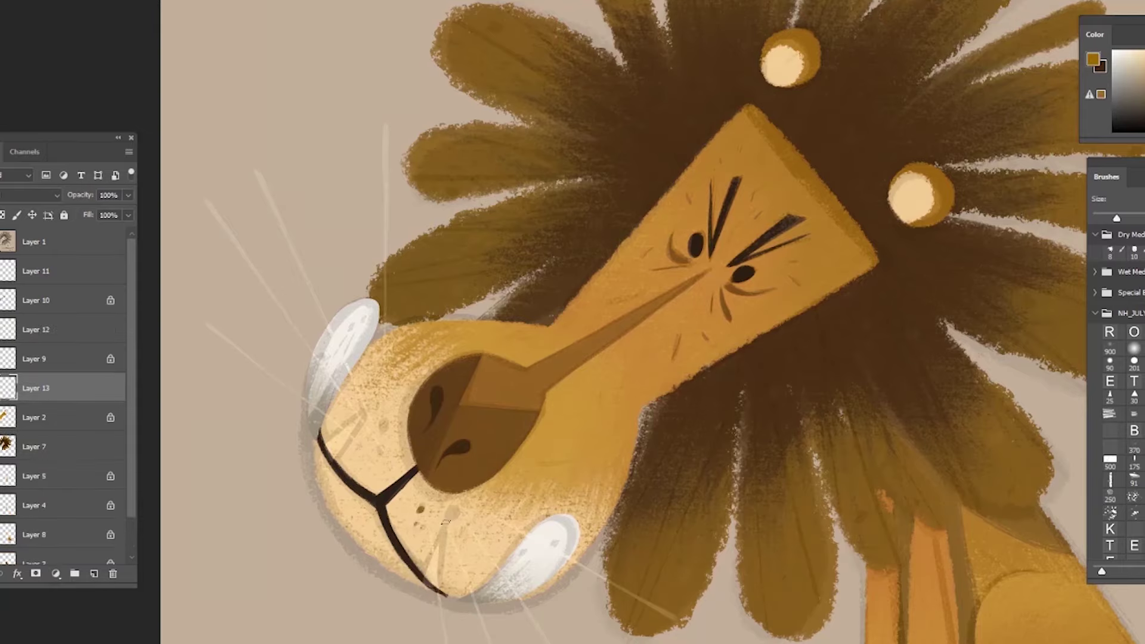
# Dot small and large brown whisker spots on both sides of the muzzle on new Layer 13 beneath Layer 9
pyautogui.click(417, 529)
pyautogui.click(460, 515)
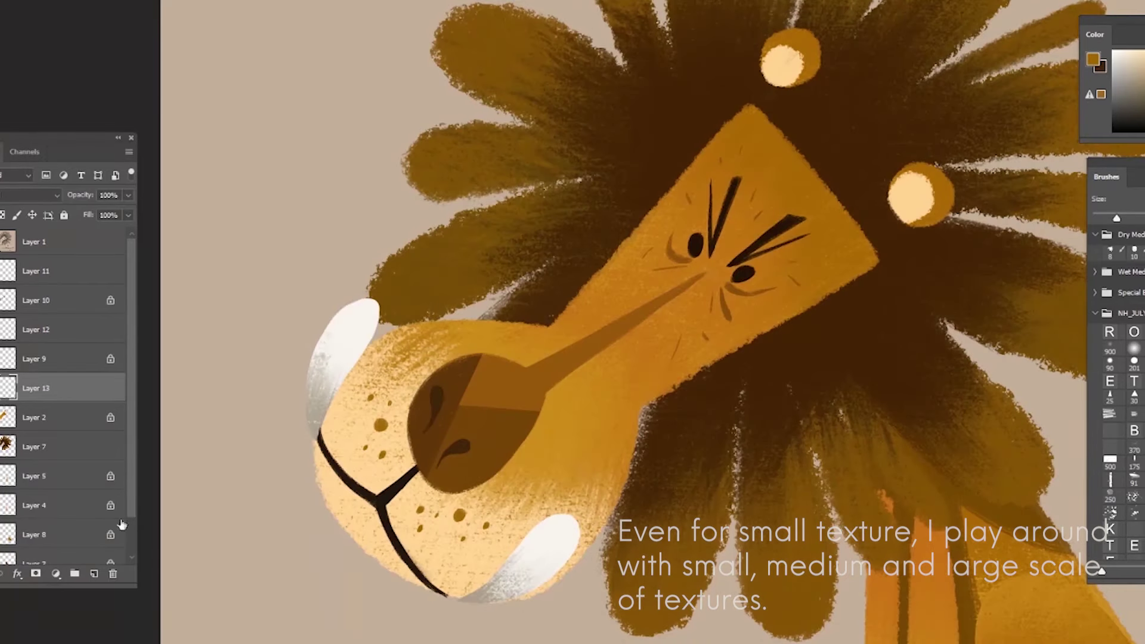
# Select two small pointed teeth above the mouth lines freehand and paint them in sampled off-white on Layer 12 with a larger brush
pyautogui.keyDown('alt'); pyautogui.click(352, 366); pyautogui.keyUp('alt')
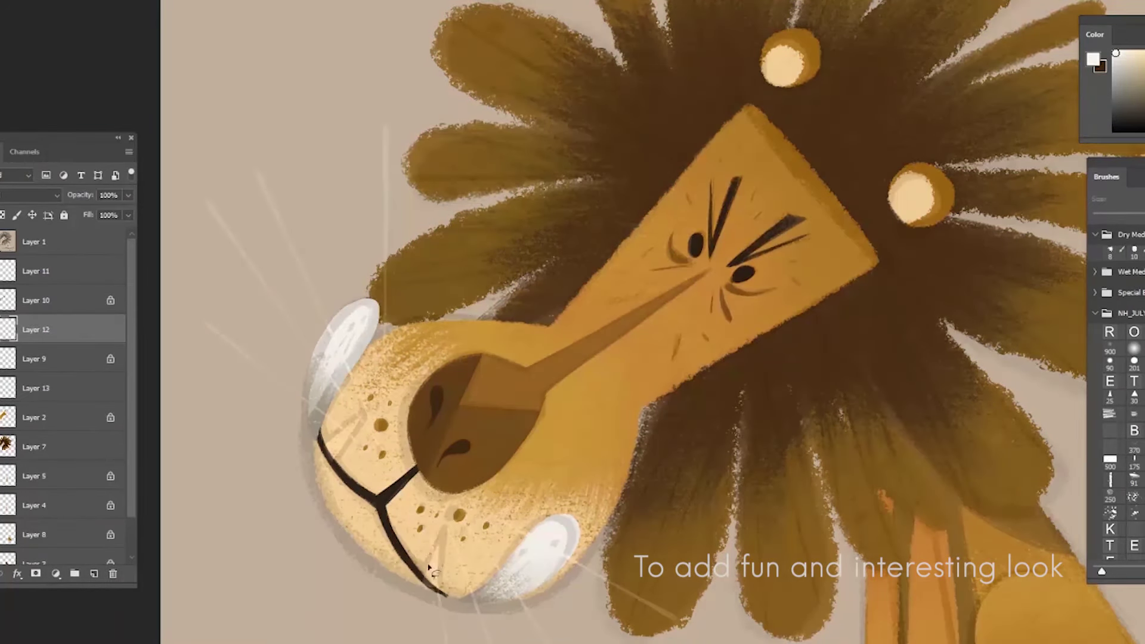
pyautogui.moveTo(441, 528); pyautogui.dragTo(444, 592)
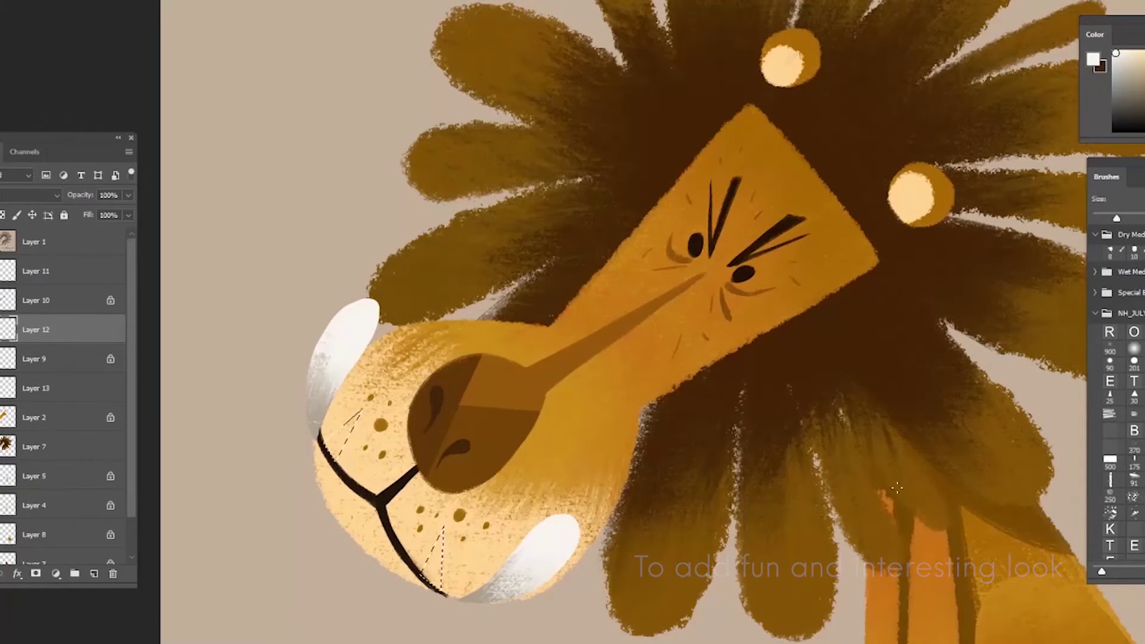
pyautogui.press(']')
pyautogui.press(']')
pyautogui.press(']')
pyautogui.press(']')
pyautogui.moveTo(430, 577); pyautogui.dragTo(447, 520)
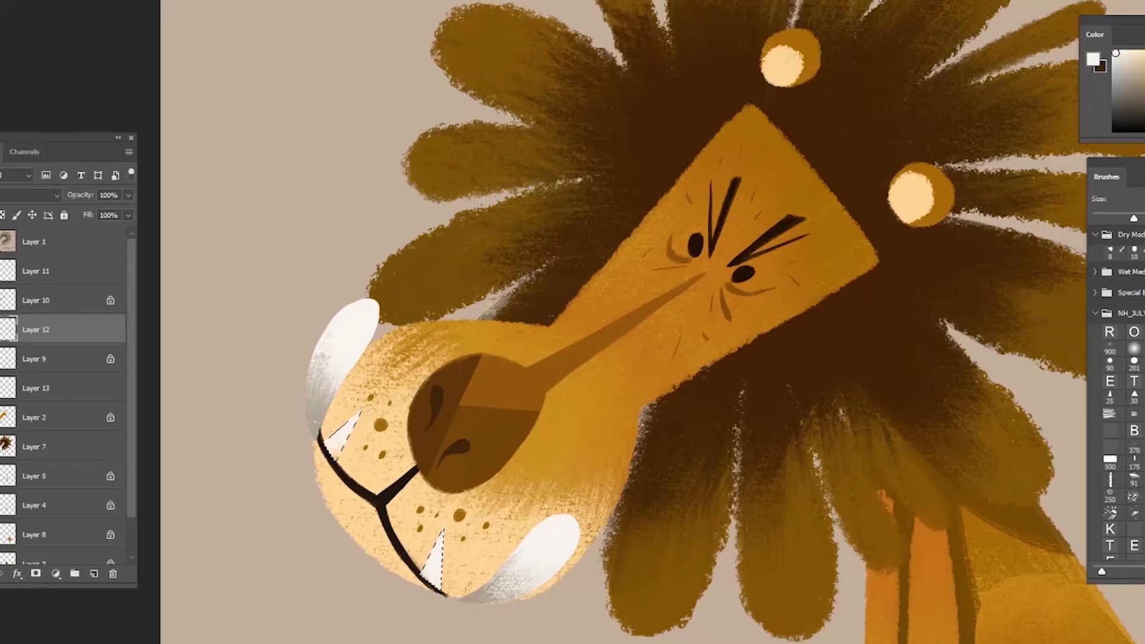
# On new Layer 14 beneath the sketch, paint four thin off-white whiskers on the upright muzzle's left side, following the sketch
pyautogui.moveTo(817, 490); pyautogui.dragTo(782, 502)
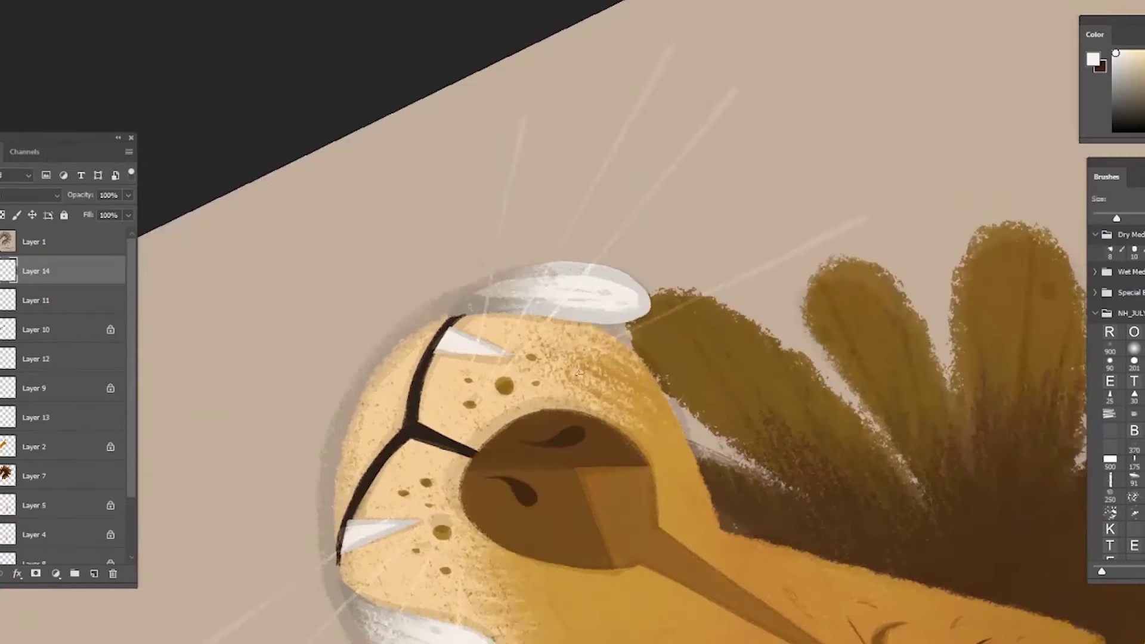
pyautogui.moveTo(531, 377); pyautogui.dragTo(860, 219)
pyautogui.hotkey('ctrl', 'z')
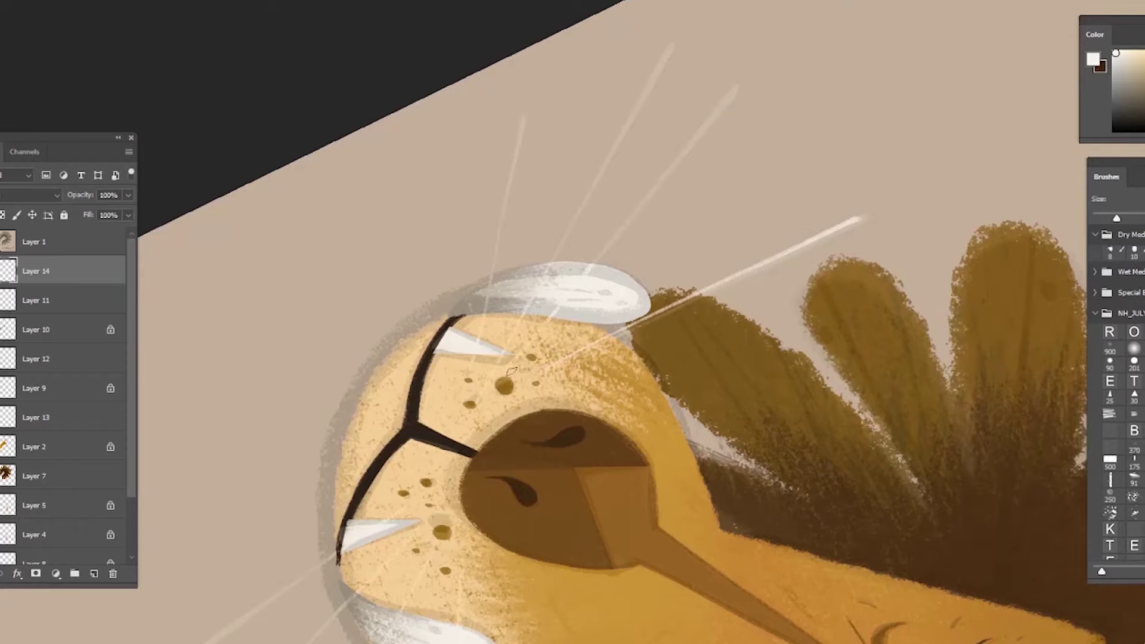
pyautogui.moveTo(601, 263); pyautogui.dragTo(737, 95)
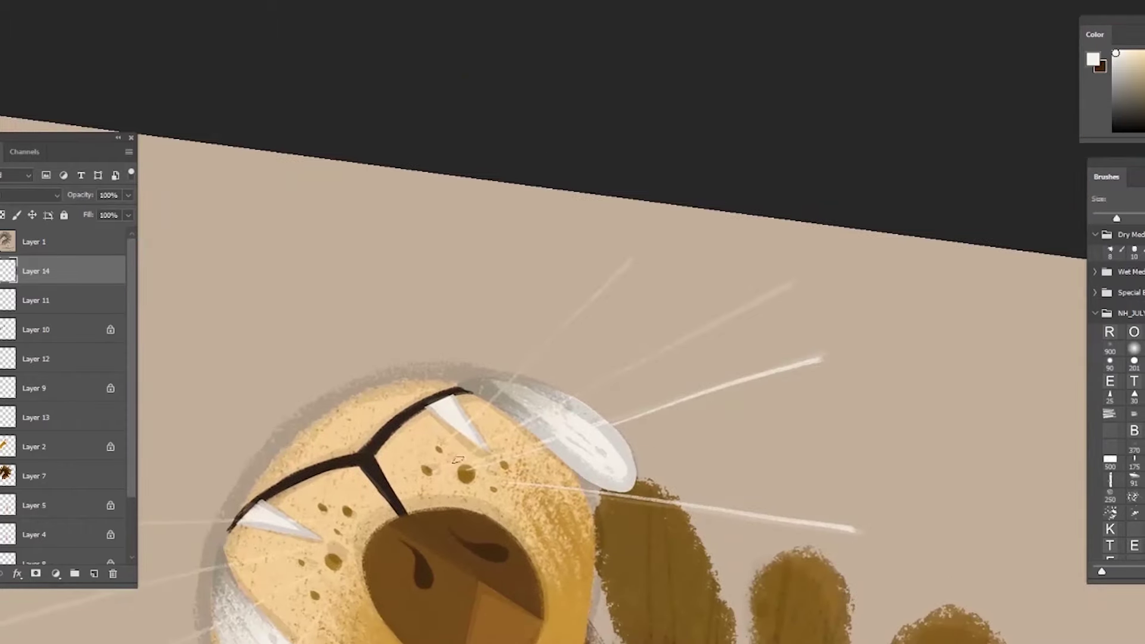
pyautogui.moveTo(572, 394); pyautogui.dragTo(799, 279)
pyautogui.moveTo(444, 443); pyautogui.dragTo(632, 258)
# Paint the two uppermost off-white whiskers on the upright muzzle's right side along the sketch lines
pyautogui.press('r')
pyautogui.moveTo(477, 417)
pyautogui.mouseDown()
pyautogui.moveTo(670, 409)
pyautogui.moveTo(765, 257)
pyautogui.mouseUp()
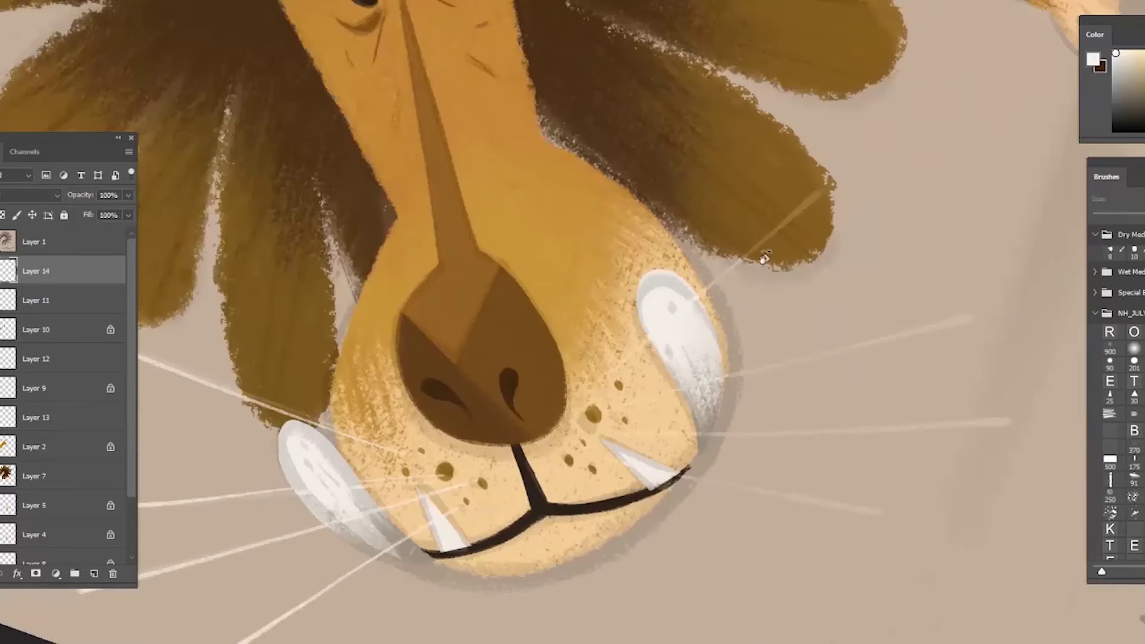
pyautogui.moveTo(802, 476); pyautogui.dragTo(757, 513)
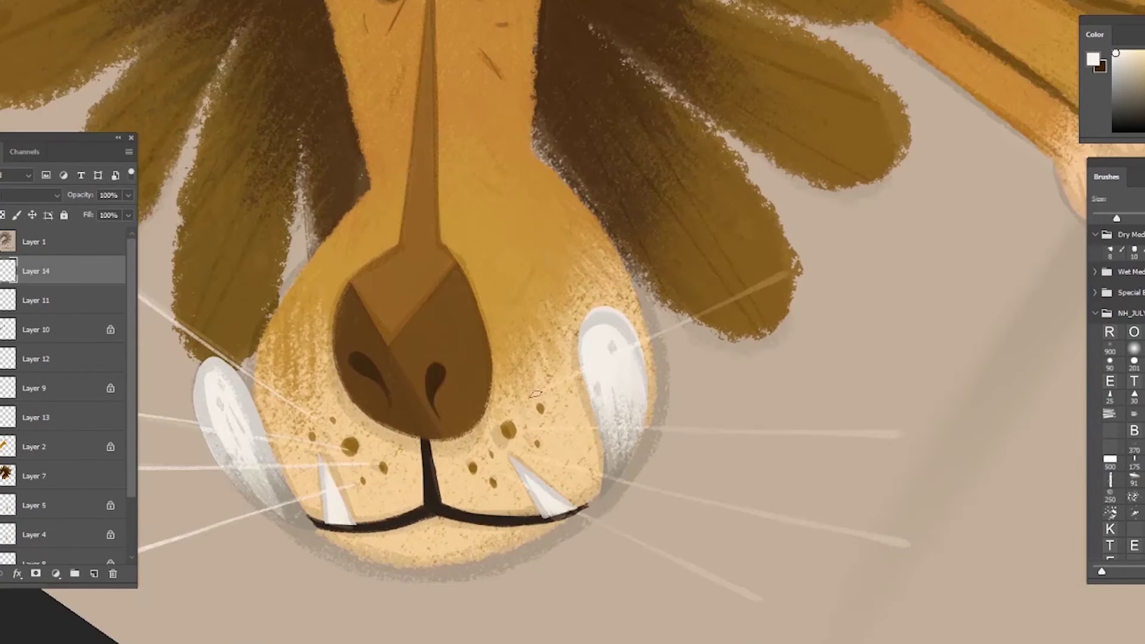
pyautogui.moveTo(535, 394); pyautogui.dragTo(781, 266)
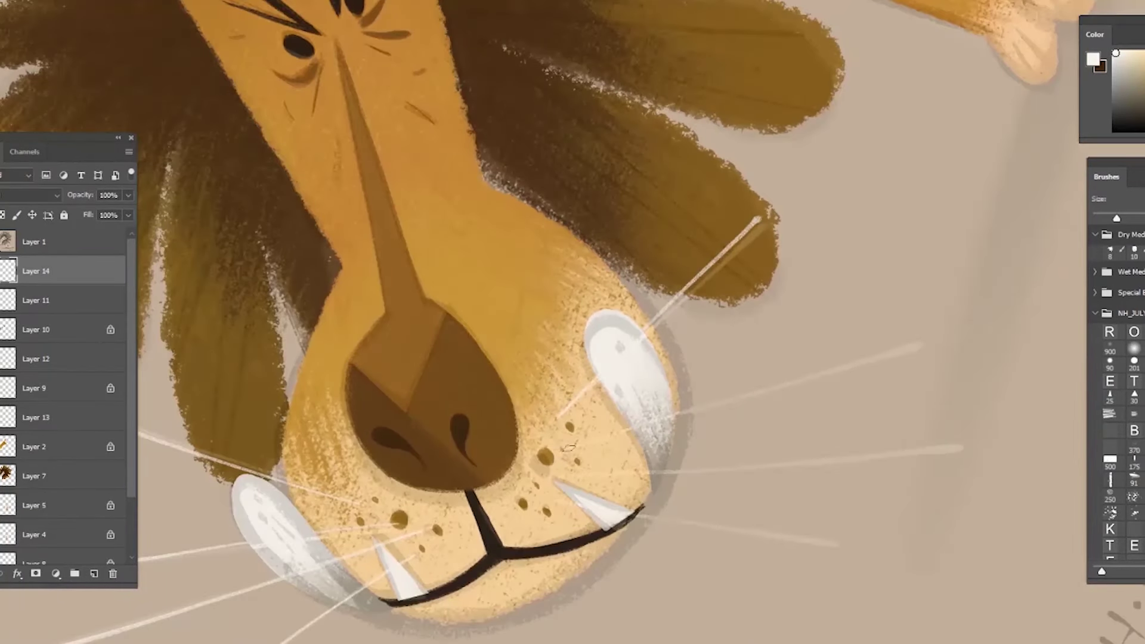
pyautogui.moveTo(570, 446); pyautogui.dragTo(907, 349)
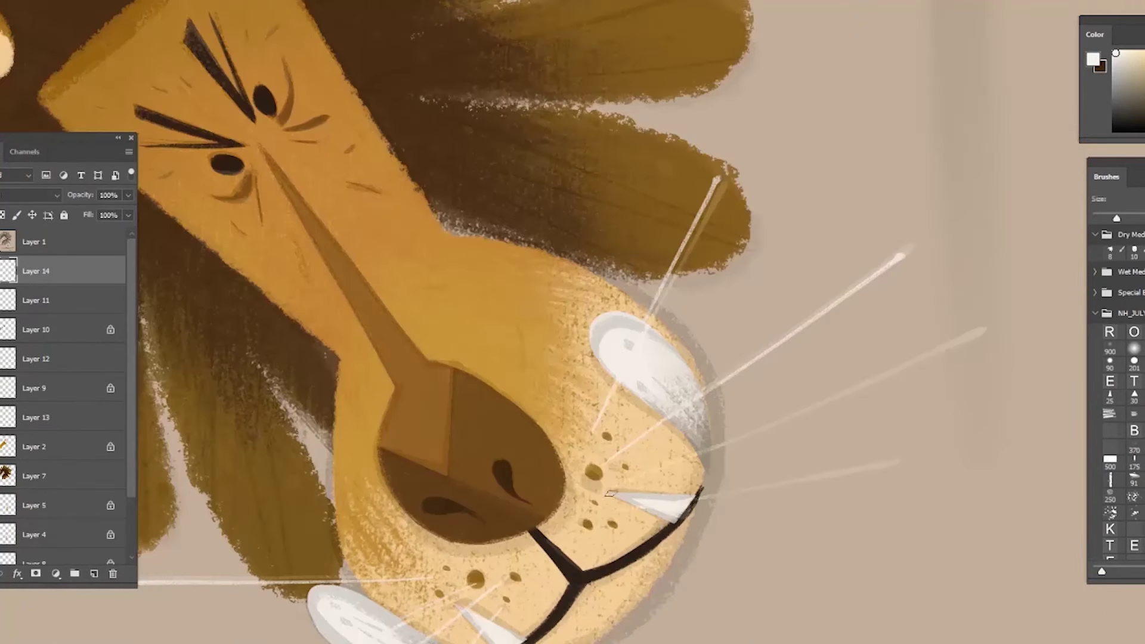
pyautogui.moveTo(658, 471); pyautogui.dragTo(981, 332)
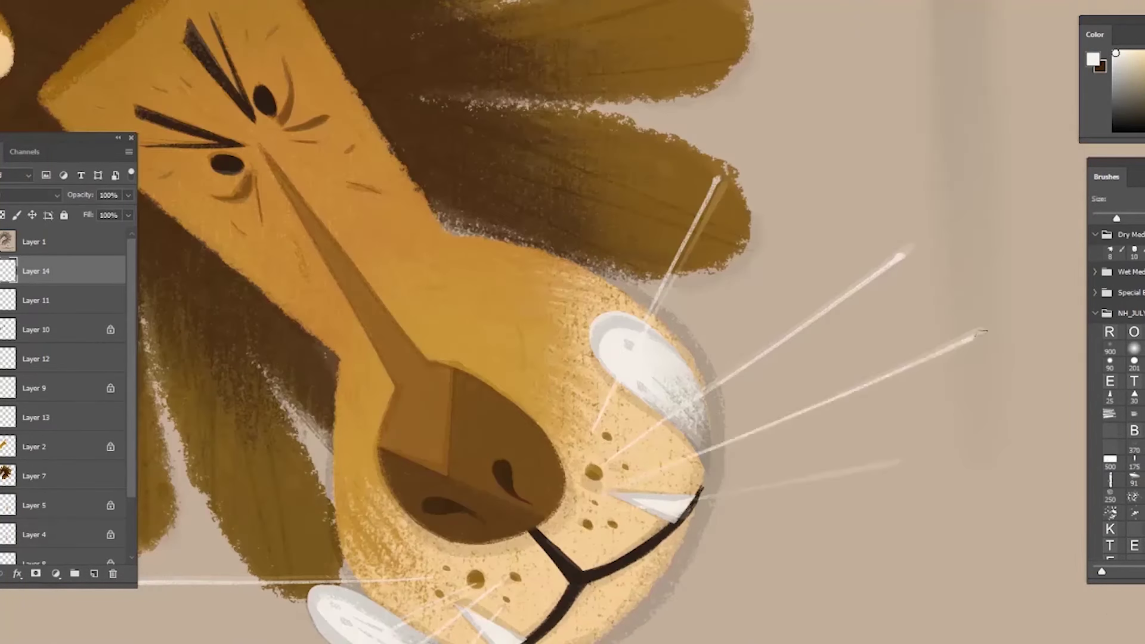
pyautogui.hotkey('ctrl', 'z')
pyautogui.moveTo(597, 500); pyautogui.dragTo(1005, 321)
pyautogui.hotkey('ctrl', 'z')
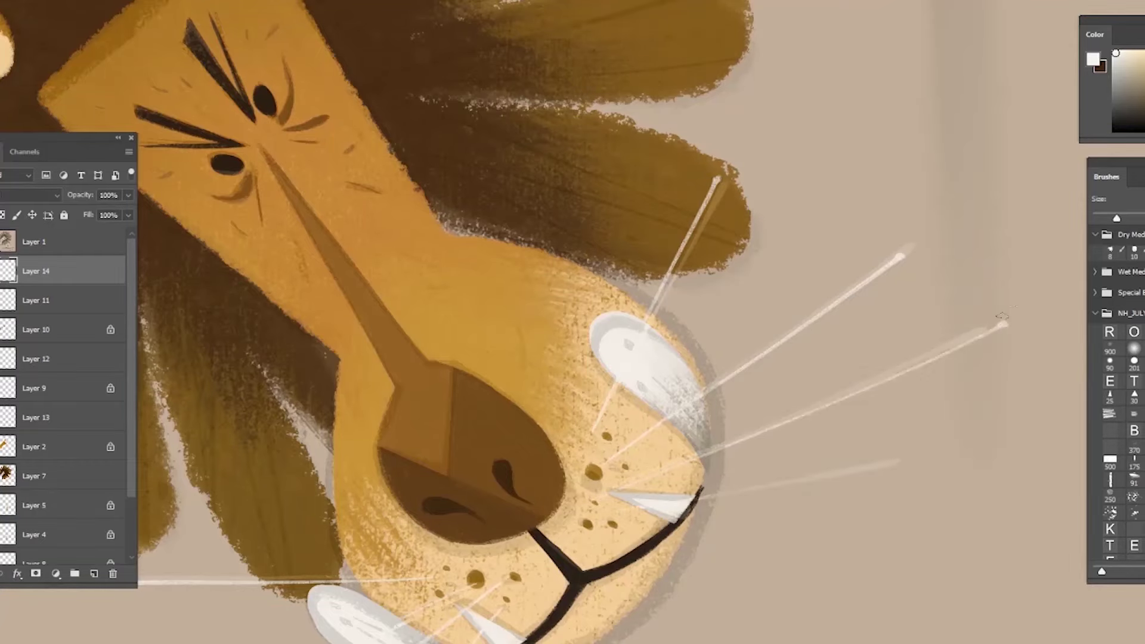
pyautogui.hotkey('ctrl', 'z')
# Paint the remaining two off-white whiskers on the upright muzzle's right side and hide the sketch
pyautogui.press('r')
pyautogui.moveTo(825, 566); pyautogui.dragTo(848, 541)
pyautogui.moveTo(620, 492); pyautogui.dragTo(1005, 278)
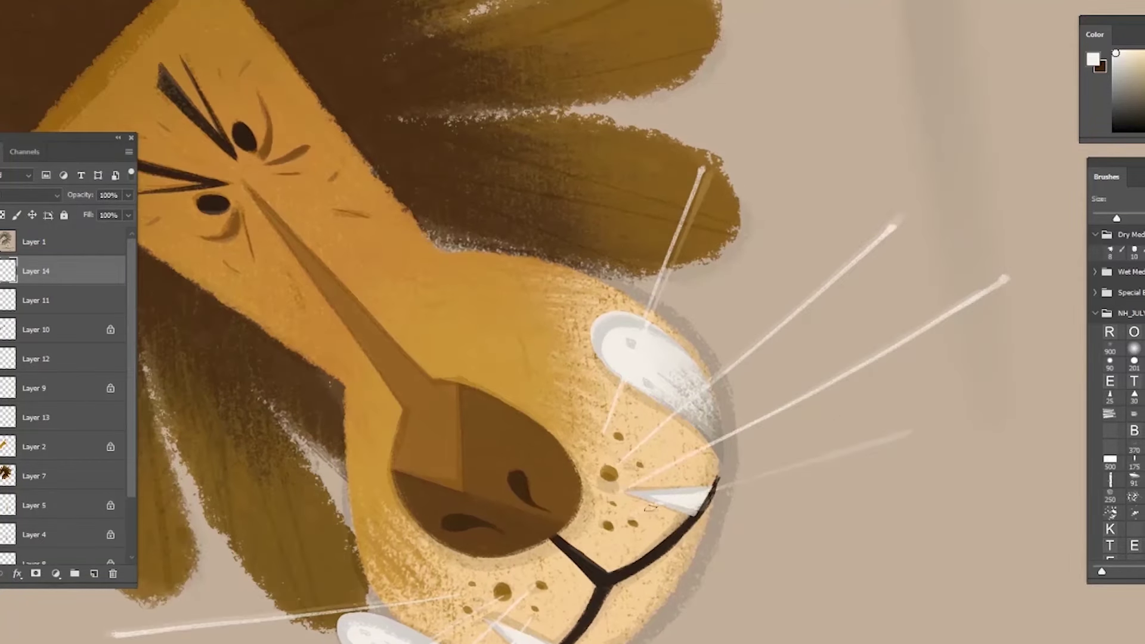
pyautogui.moveTo(650, 507); pyautogui.dragTo(682, 271)
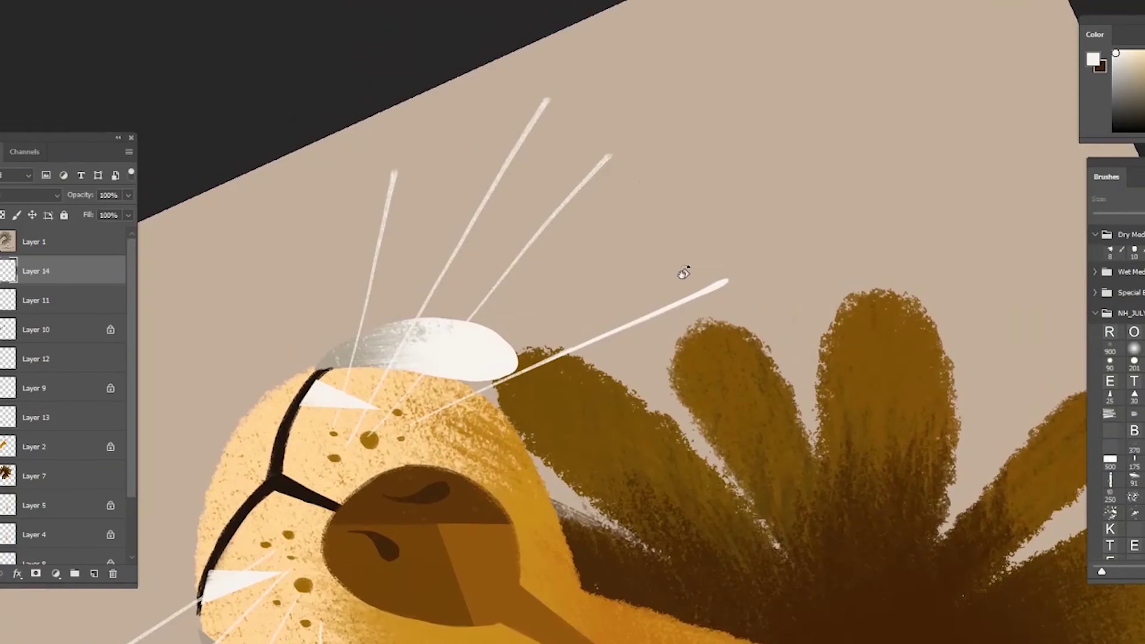
# Thicken the four whiskers on the upright muzzle's left side with off-white strokes tapering from their outer tips
pyautogui.moveTo(583, 178); pyautogui.dragTo(563, 200)
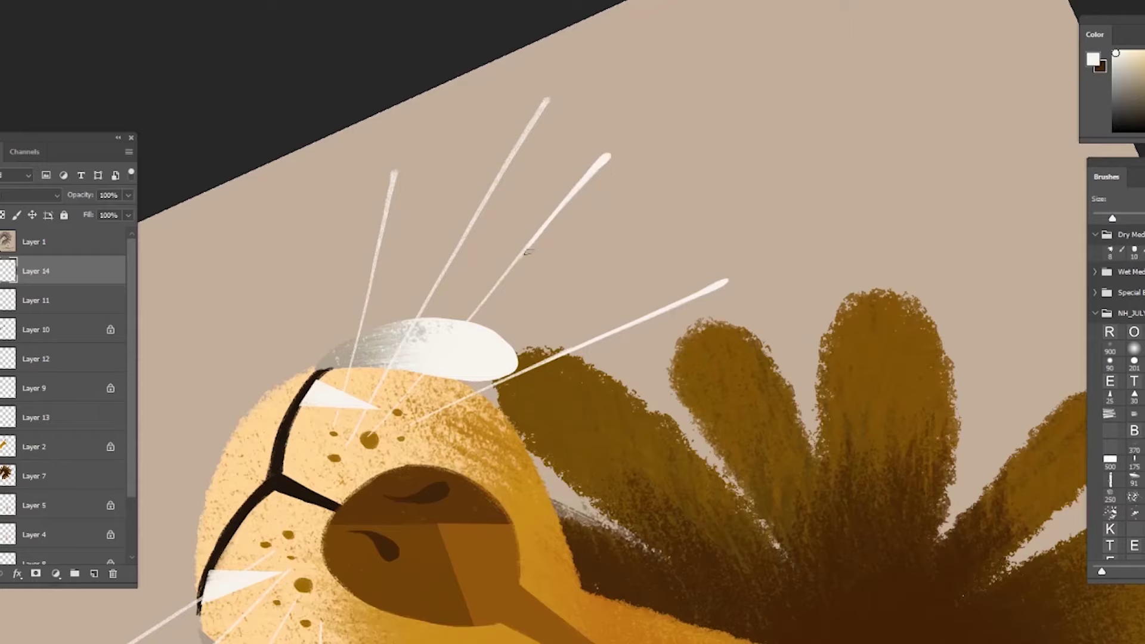
pyautogui.press('r')
pyautogui.moveTo(538, 481); pyautogui.dragTo(509, 478)
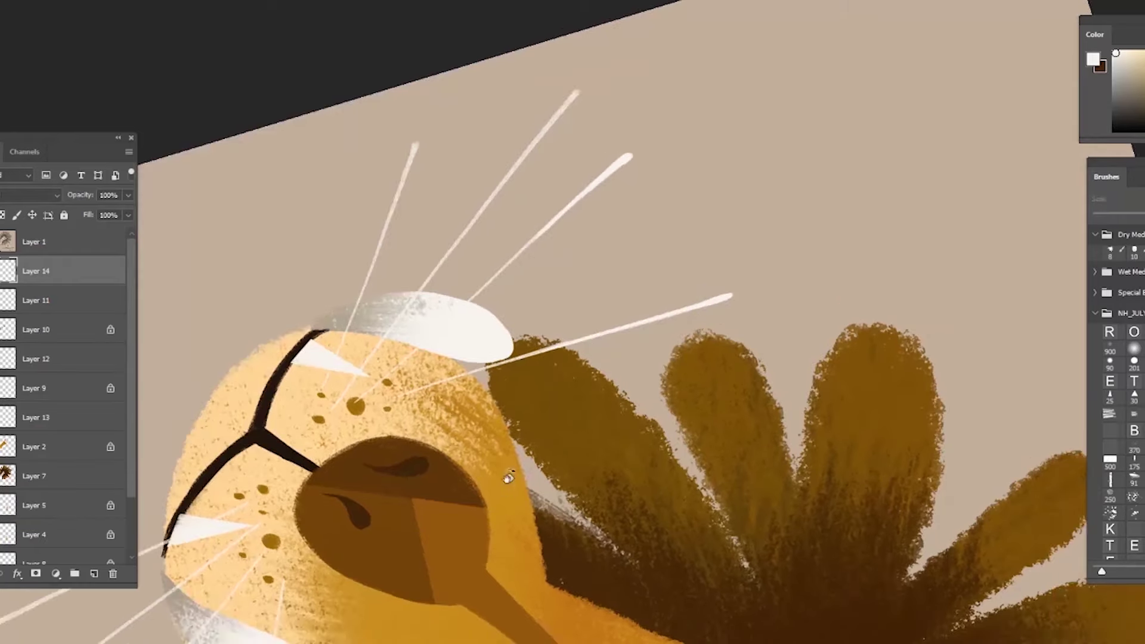
pyautogui.press('b')
pyautogui.press('r')
pyautogui.moveTo(467, 380); pyautogui.dragTo(752, 242)
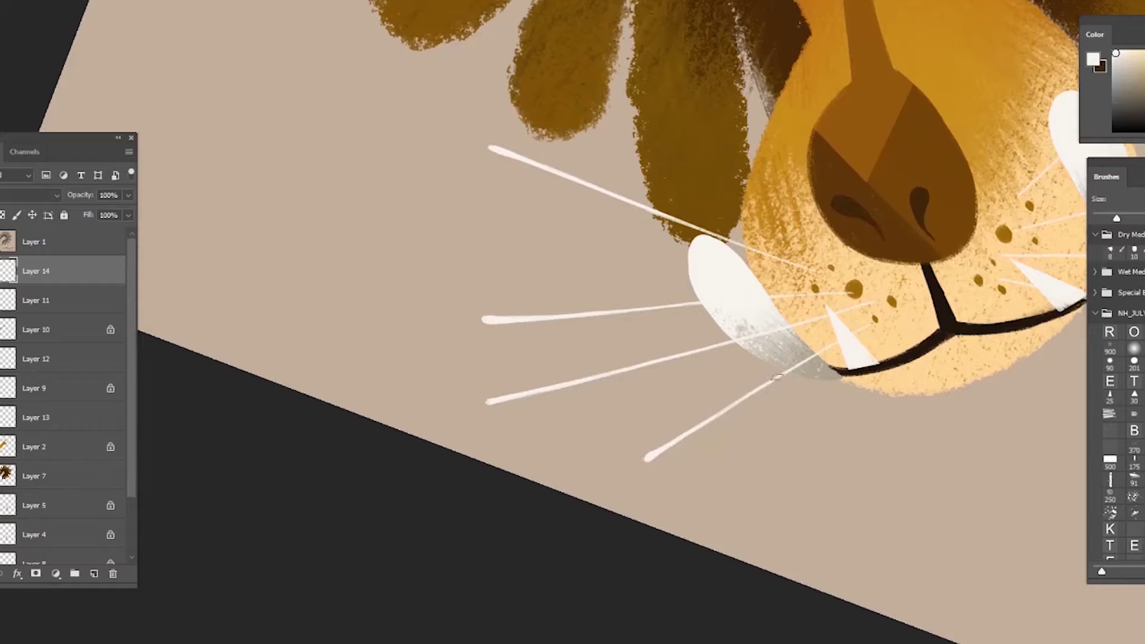
# Thicken the outer ends of the whiskers on the upright muzzle's right side with off-white strokes
pyautogui.press('r')
pyautogui.moveTo(836, 336); pyautogui.dragTo(589, 471)
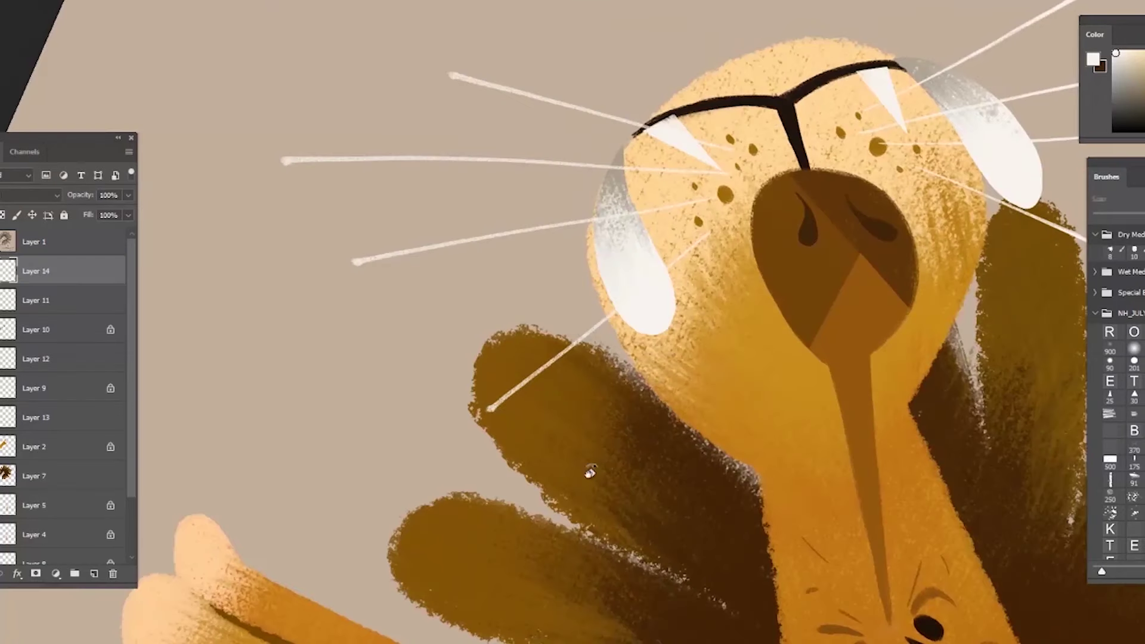
pyautogui.moveTo(496, 404); pyautogui.dragTo(604, 321)
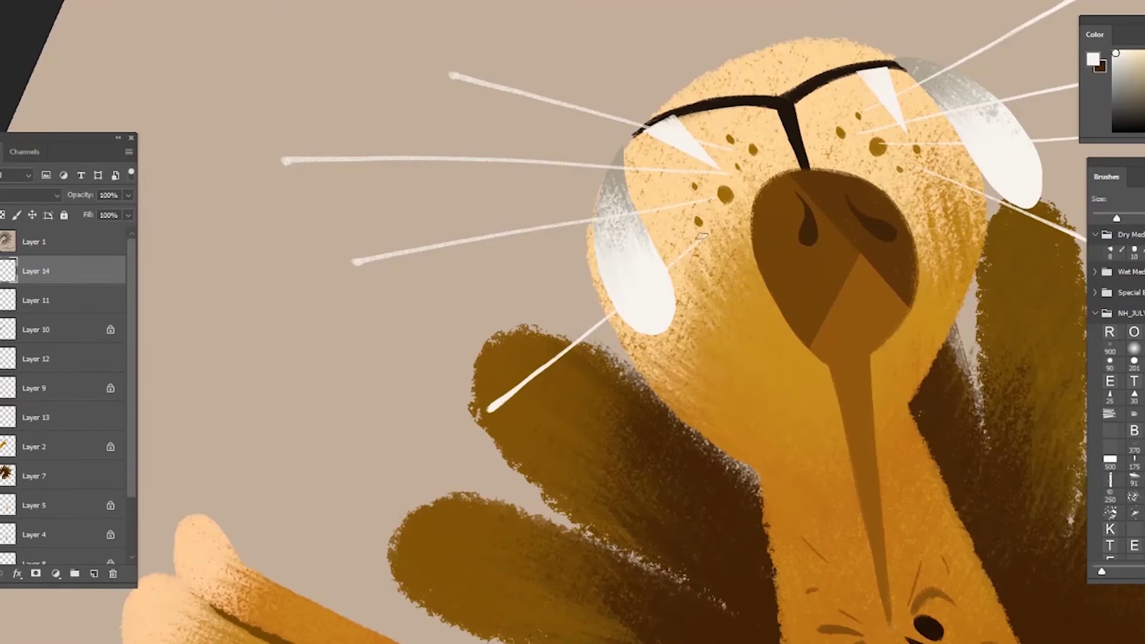
pyautogui.press('r')
pyautogui.moveTo(654, 484); pyautogui.dragTo(712, 457)
pyautogui.moveTo(356, 362)
pyautogui.mouseDown()
pyautogui.moveTo(391, 337)
pyautogui.moveTo(364, 359)
pyautogui.moveTo(444, 303)
pyautogui.mouseUp()
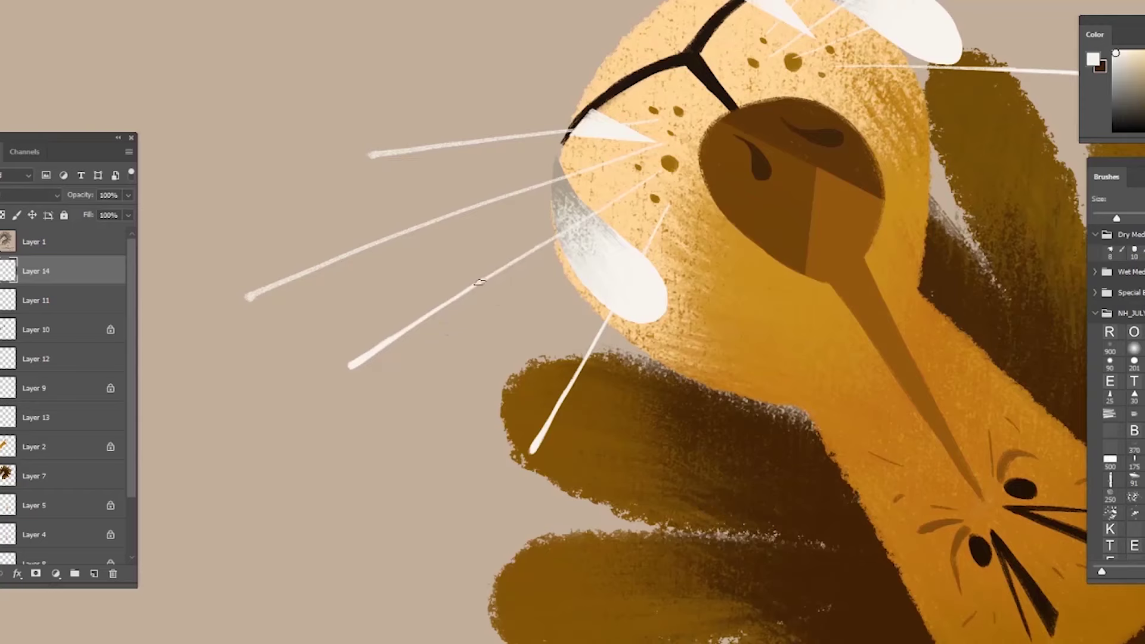
# On Layer 10, select a thin strip along the edges of the nose's top plane, paint it lighter brown #b5721c, and deselect
pyautogui.click(440, 278)
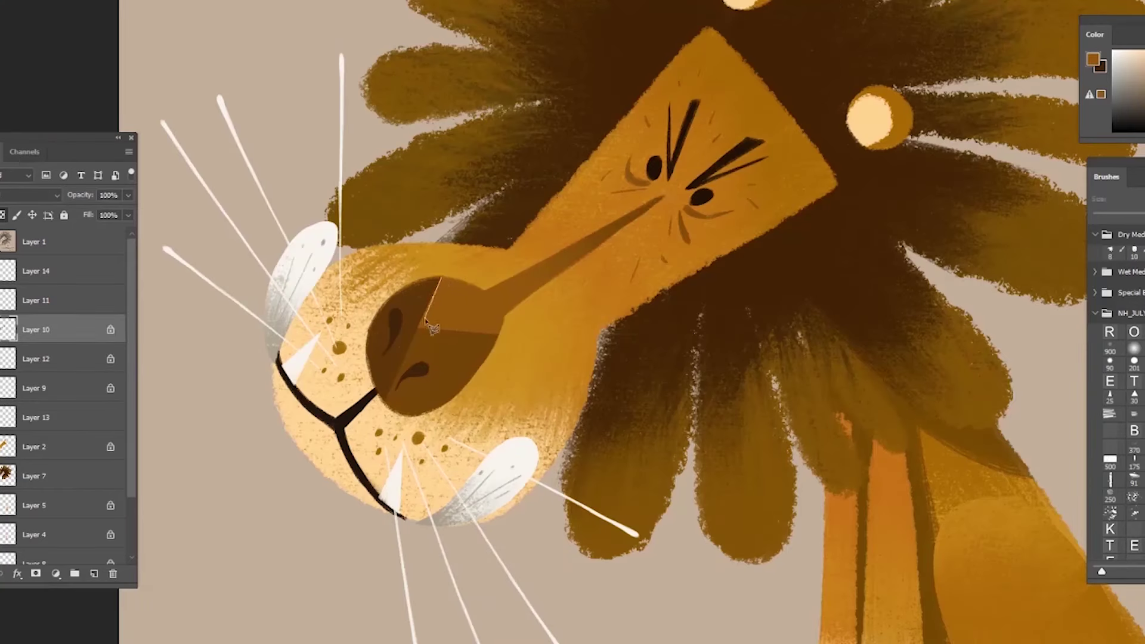
pyautogui.click(427, 325)
pyautogui.click(500, 332)
pyautogui.click(440, 278)
pyautogui.click(1092, 59)
pyautogui.click(1022, 92)
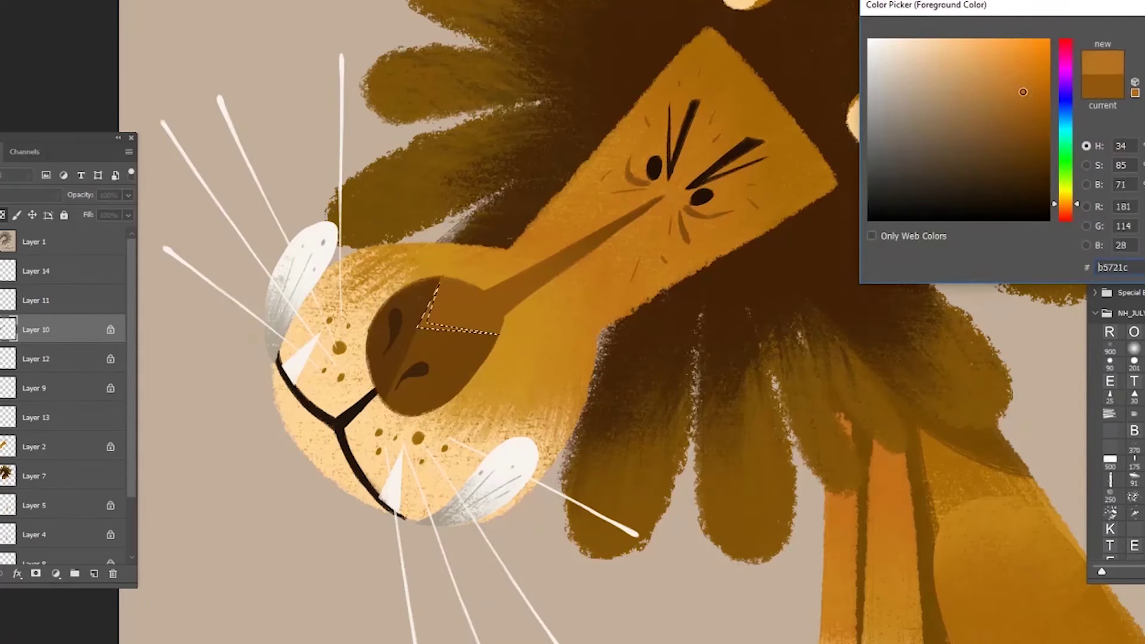
pyautogui.press('Return')
pyautogui.moveTo(437, 289); pyautogui.dragTo(427, 326)
pyautogui.hotkey('ctrl', 'd')
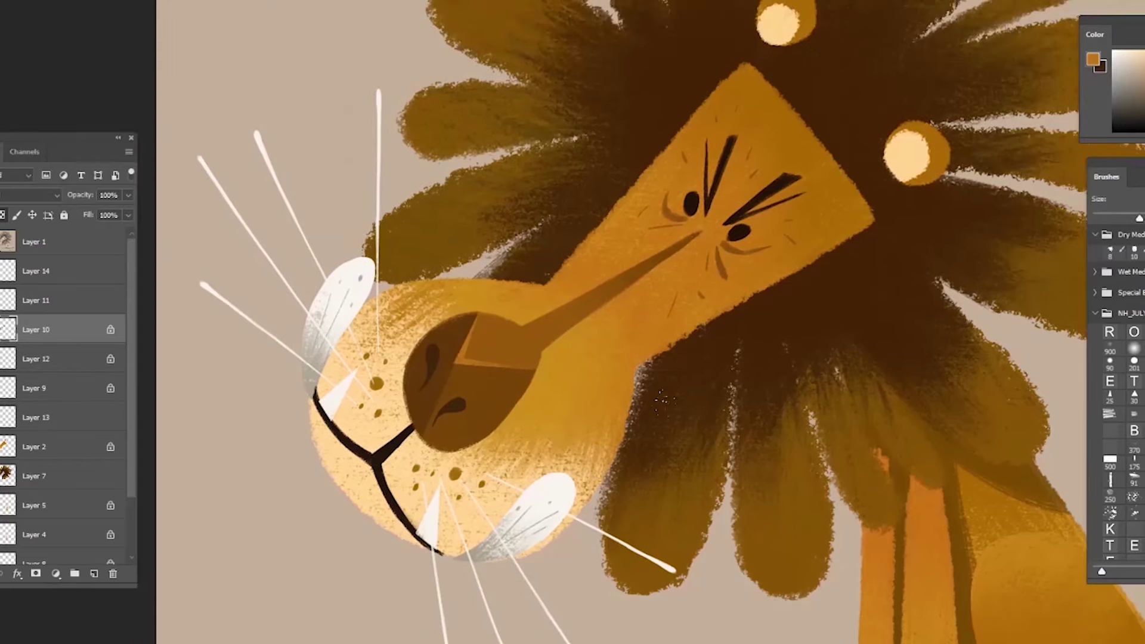
# On Layer 2, brush textured brown #986114 shading along both sides of the lower nose bridge
pyautogui.keyDown('ctrl'); pyautogui.click(639, 314); pyautogui.keyUp('ctrl')
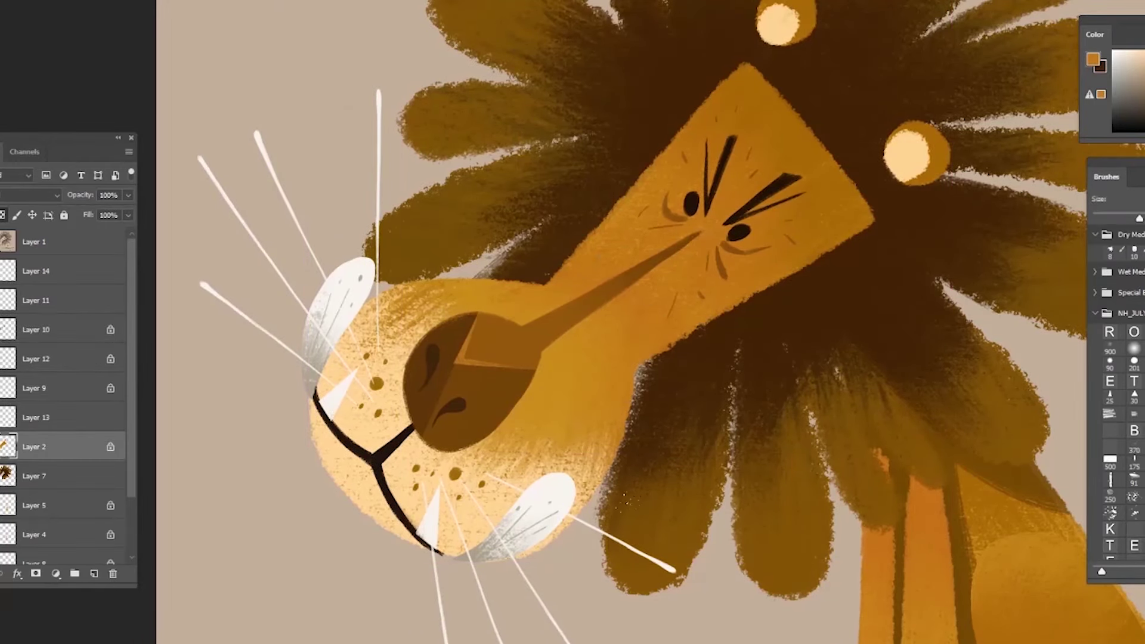
pyautogui.click(1093, 59)
pyautogui.click(1025, 112)
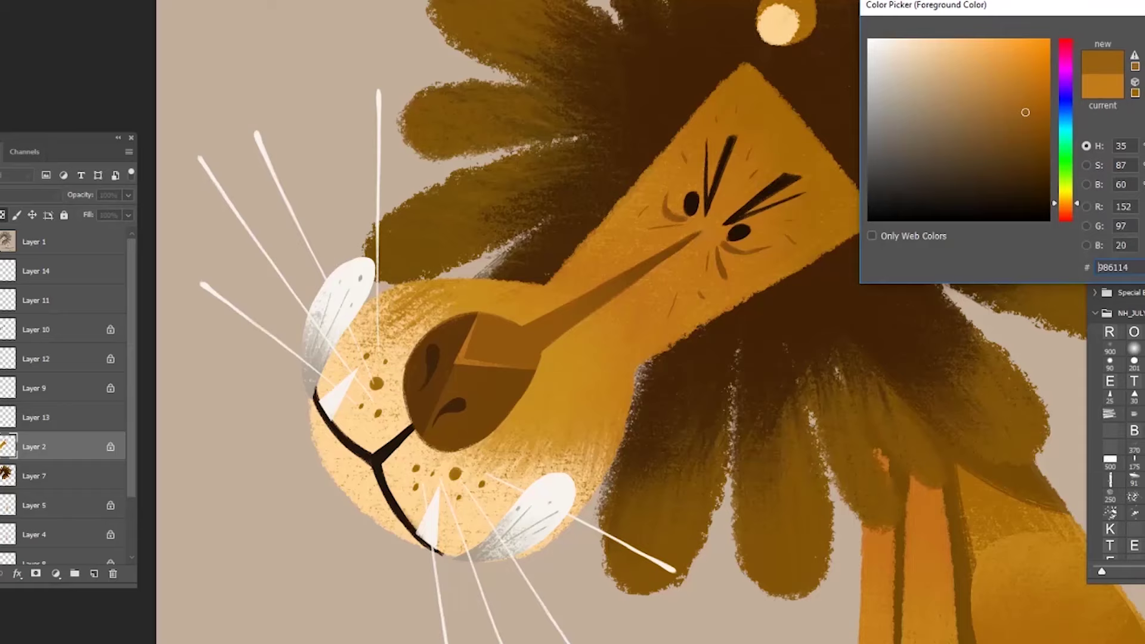
pyautogui.press('Return')
pyautogui.moveTo(563, 293); pyautogui.dragTo(518, 317)
pyautogui.moveTo(564, 352)
pyautogui.mouseDown()
pyautogui.moveTo(615, 322)
pyautogui.moveTo(643, 239)
pyautogui.mouseUp()
# Deepen the shading on both sides of the nose bridge above the nose with a darker brown
pyautogui.click(1093, 58)
pyautogui.press('Return')
pyautogui.moveTo(617, 307); pyautogui.dragTo(667, 276)
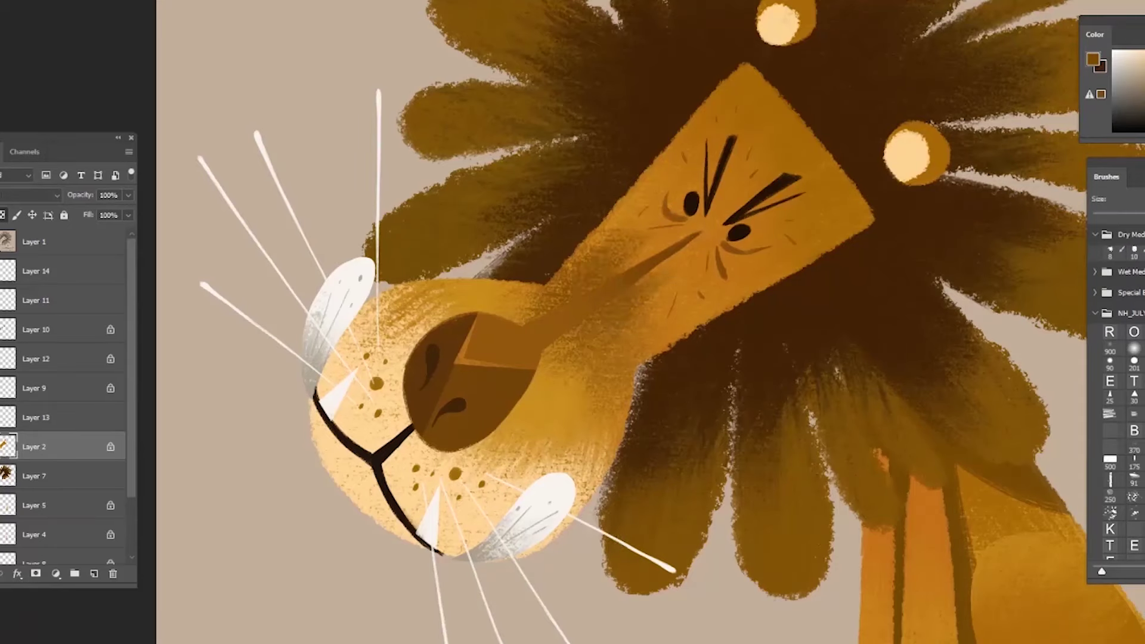
pyautogui.hotkey('ctrl', 'z')
pyautogui.moveTo(628, 329); pyautogui.dragTo(558, 365)
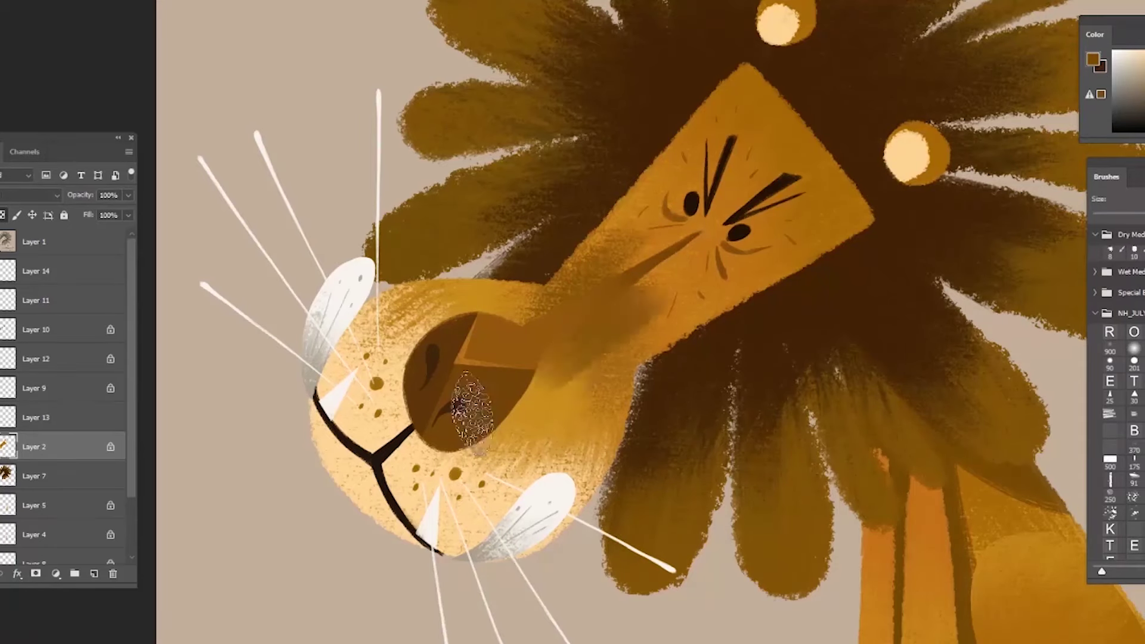
pyautogui.moveTo(518, 316); pyautogui.dragTo(620, 257)
pyautogui.moveTo(647, 325); pyautogui.dragTo(599, 361)
# Sample the face's orange-brown, shift it to golden yellow, and brush highlights on both sides of the upper nose bridge
pyautogui.keyDown('alt'); pyautogui.click(629, 292); pyautogui.keyUp('alt')
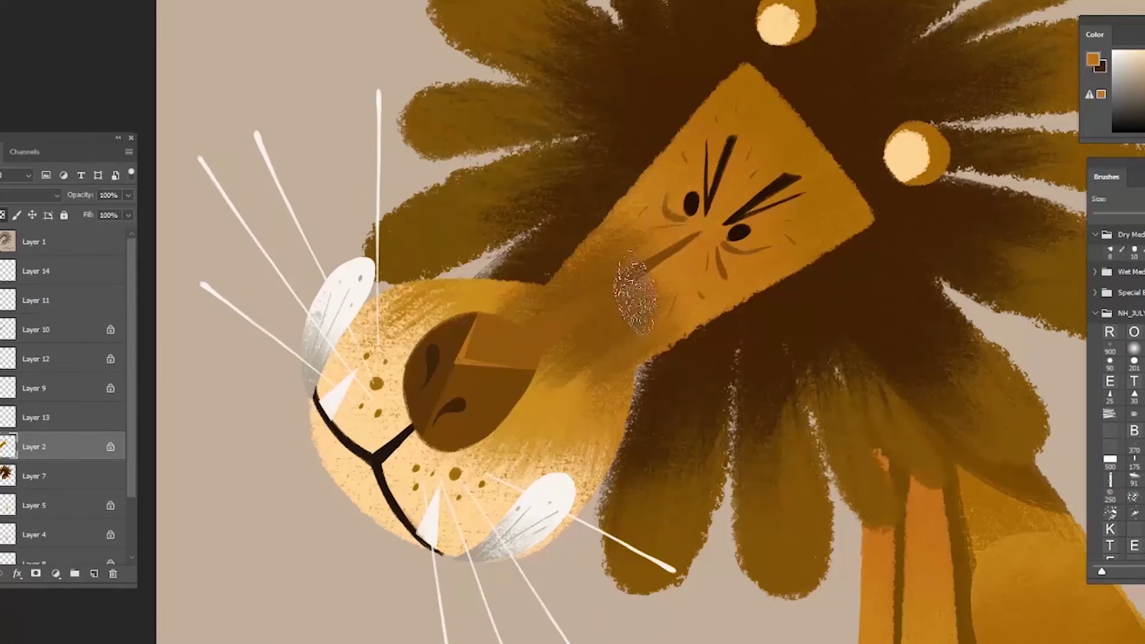
pyautogui.click(1093, 59)
pyautogui.click(1065, 202)
pyautogui.press('Return')
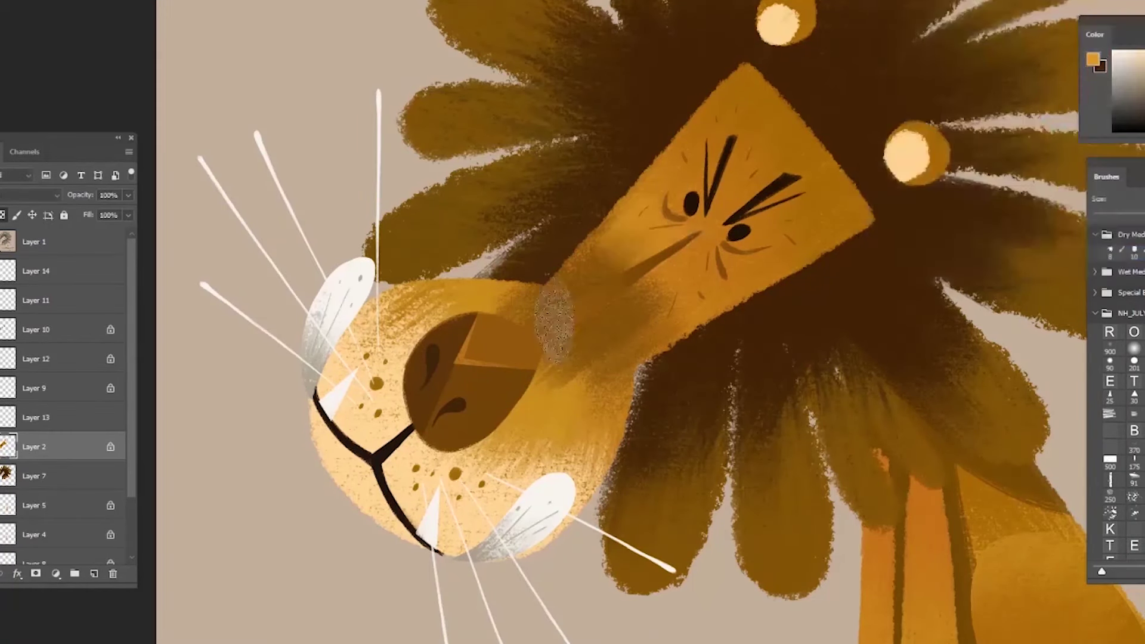
pyautogui.moveTo(675, 229); pyautogui.dragTo(587, 268)
pyautogui.moveTo(678, 210); pyautogui.dragTo(587, 278)
pyautogui.moveTo(666, 286); pyautogui.dragTo(566, 341)
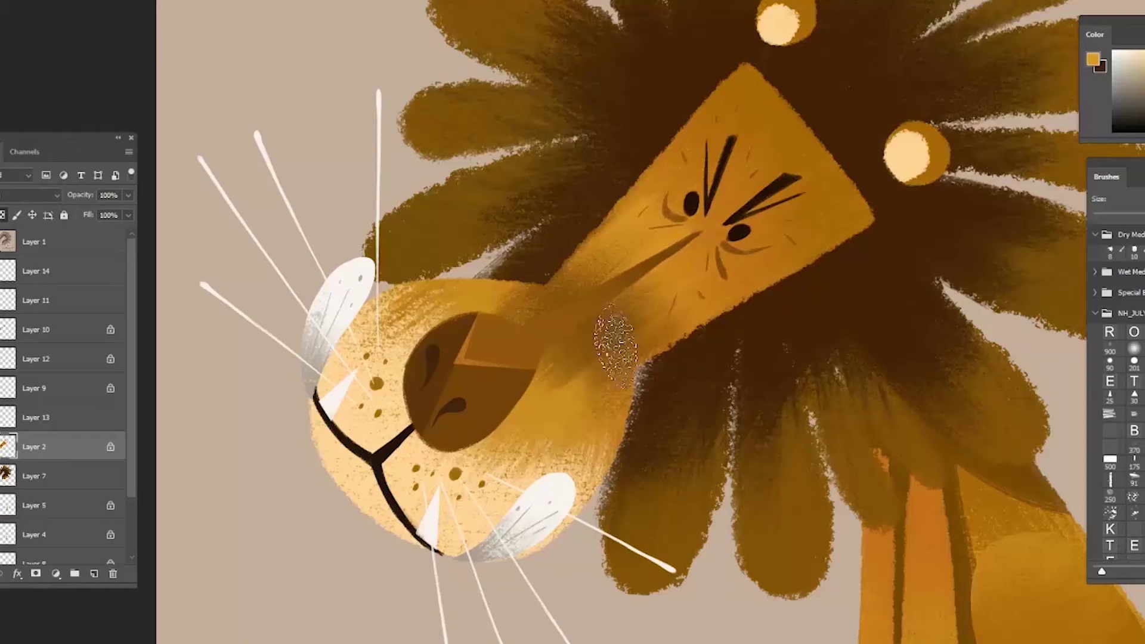
# Paint pale yellow #f6ca7d eyeballs around both pupils, using a smaller brush for the second eye
pyautogui.click(1097, 62)
pyautogui.click(961, 62)
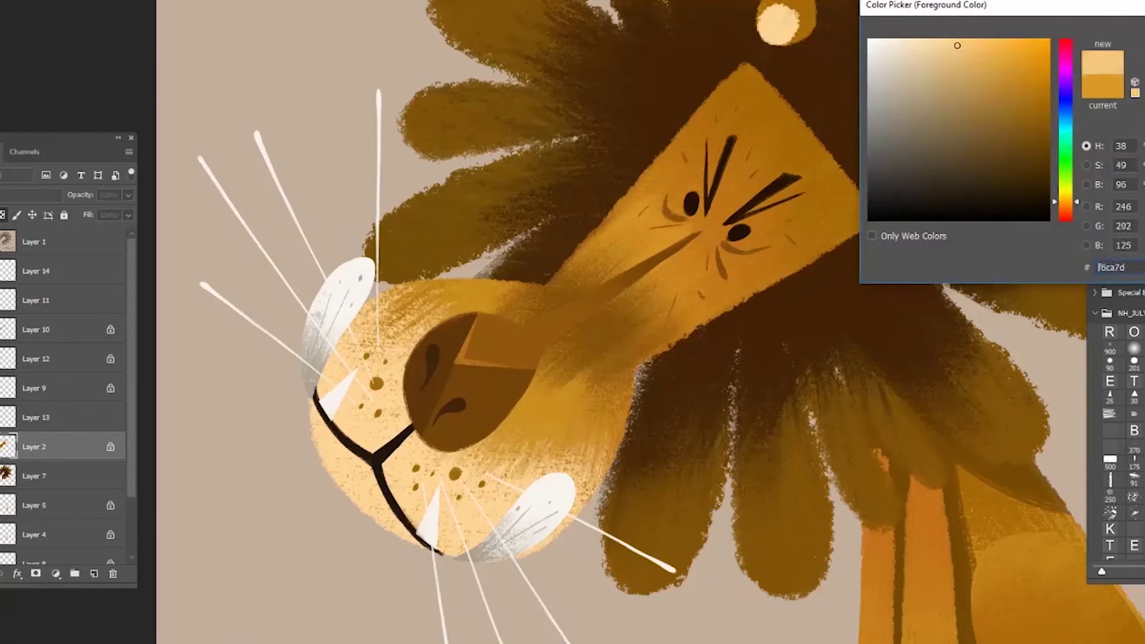
pyautogui.press('Return')
pyautogui.moveTo(712, 179)
pyautogui.mouseDown()
pyautogui.moveTo(691, 203)
pyautogui.moveTo(700, 192)
pyautogui.moveTo(677, 208)
pyautogui.mouseUp()
pyautogui.press('[')
pyautogui.moveTo(753, 225); pyautogui.dragTo(738, 247)
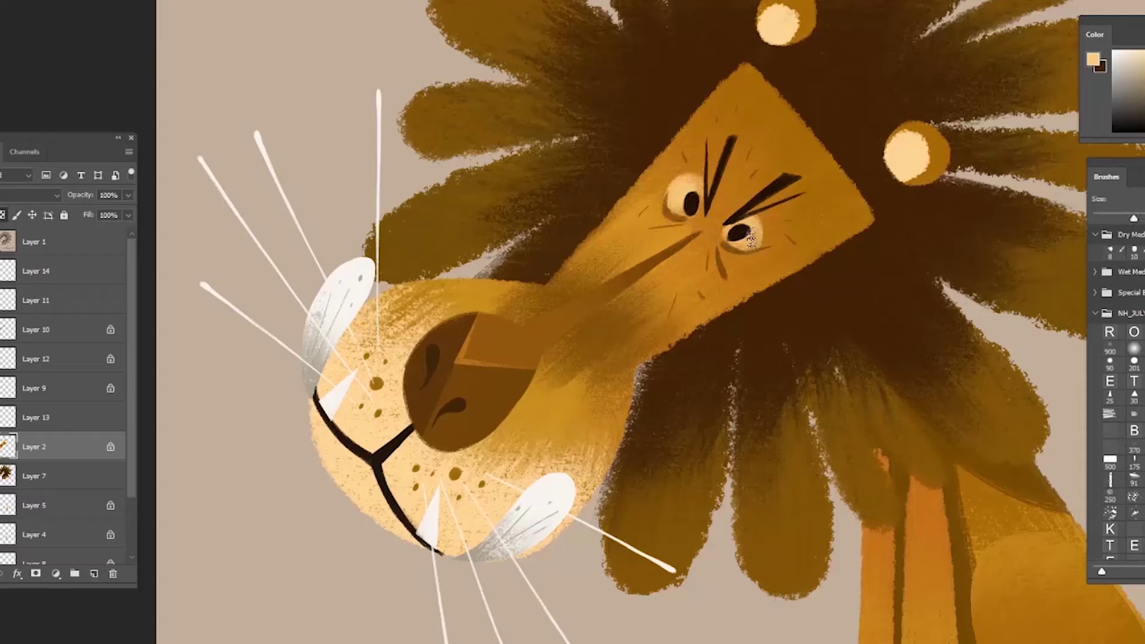
# Shade the edges of both eyes beside the pupils with small brown strokes
pyautogui.click(1096, 62)
pyautogui.click(723, 268)
pyautogui.press('Return')
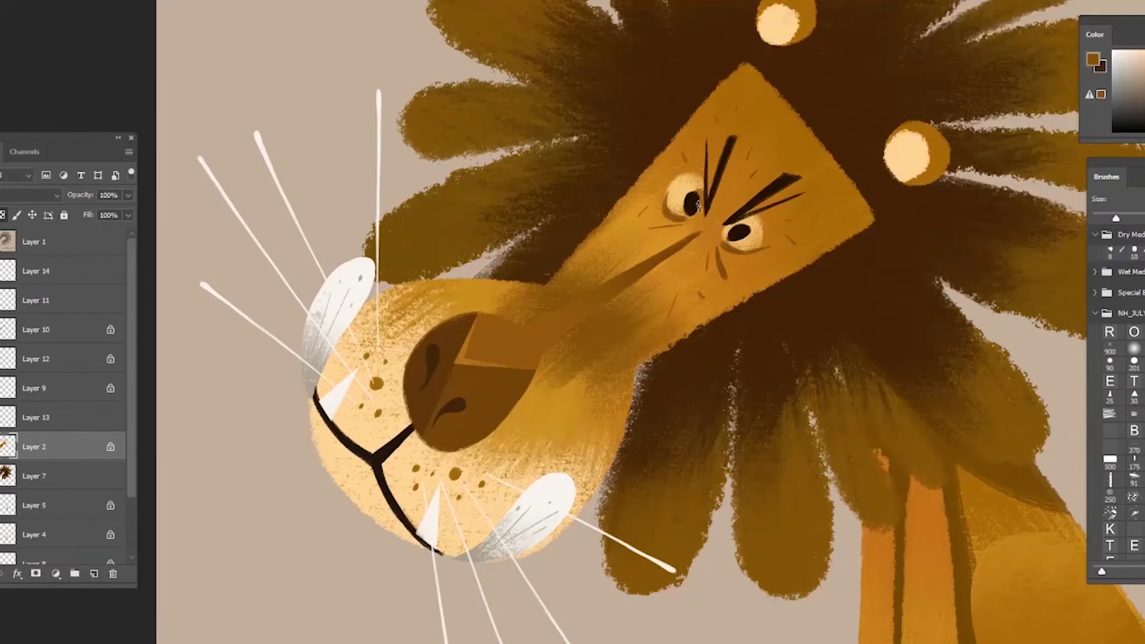
pyautogui.moveTo(698, 190); pyautogui.dragTo(698, 200)
pyautogui.moveTo(734, 233); pyautogui.dragTo(738, 222)
pyautogui.hotkey('ctrl', 'alt', 'z')
# Sample golden ochre from the face and, with a larger brush, lighten the ears around their pale centres
pyautogui.moveTo(798, 495); pyautogui.dragTo(767, 542)
pyautogui.moveTo(883, 417); pyautogui.dragTo(834, 473)
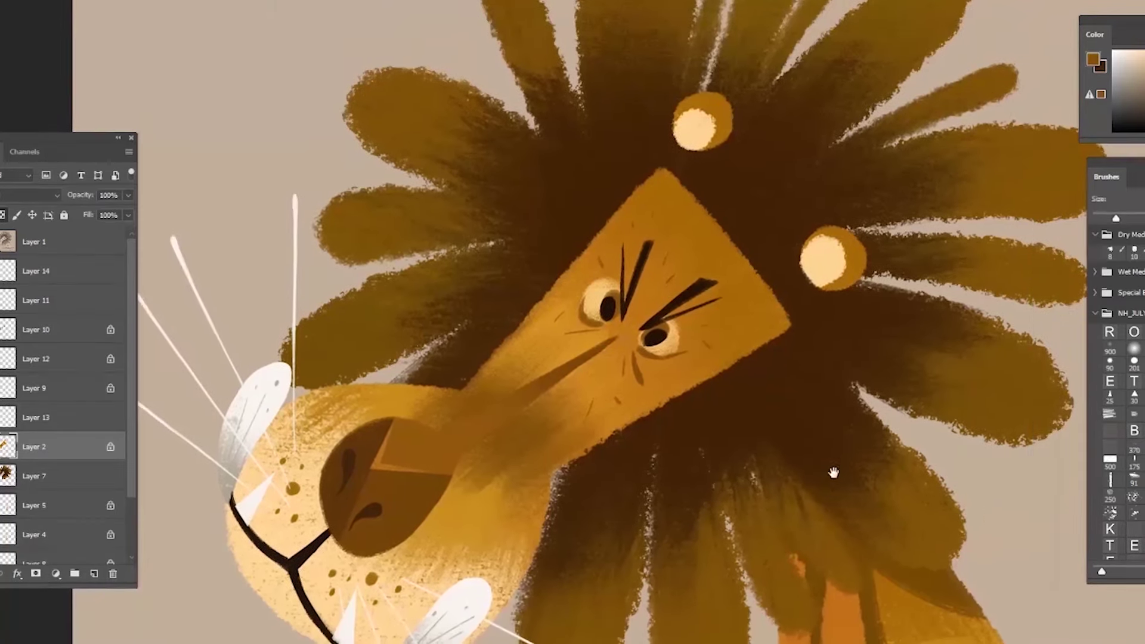
pyautogui.keyDown('alt'); pyautogui.click(591, 356); pyautogui.keyUp('alt')
pyautogui.moveTo(917, 394); pyautogui.dragTo(832, 473)
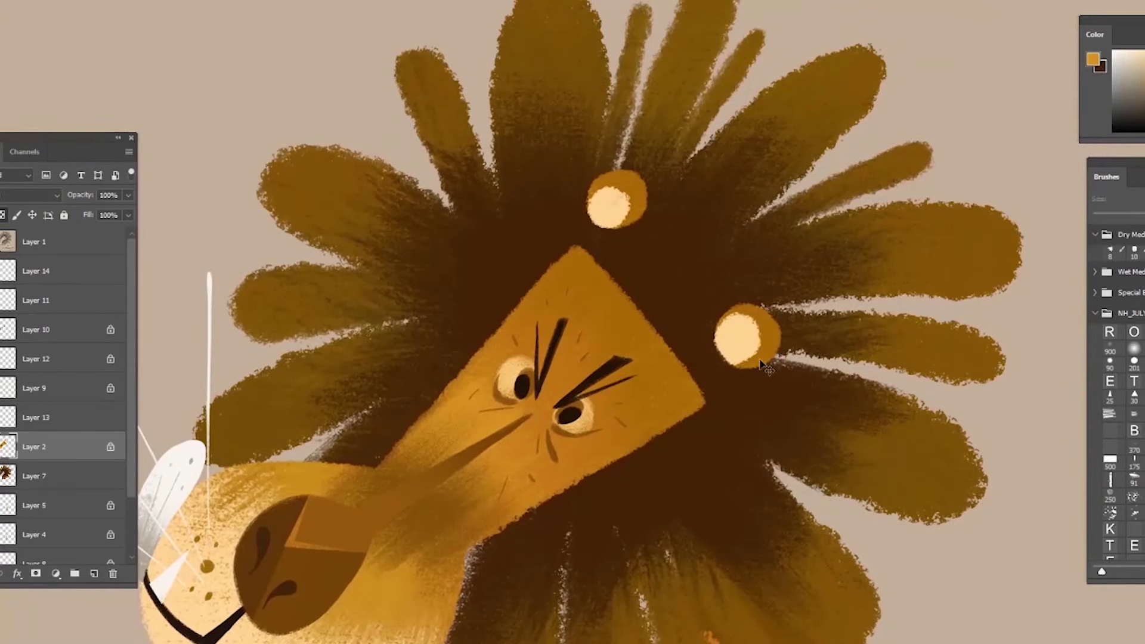
pyautogui.press('b')
pyautogui.press(']')
pyautogui.press(']')
pyautogui.press(']')
pyautogui.press(']')
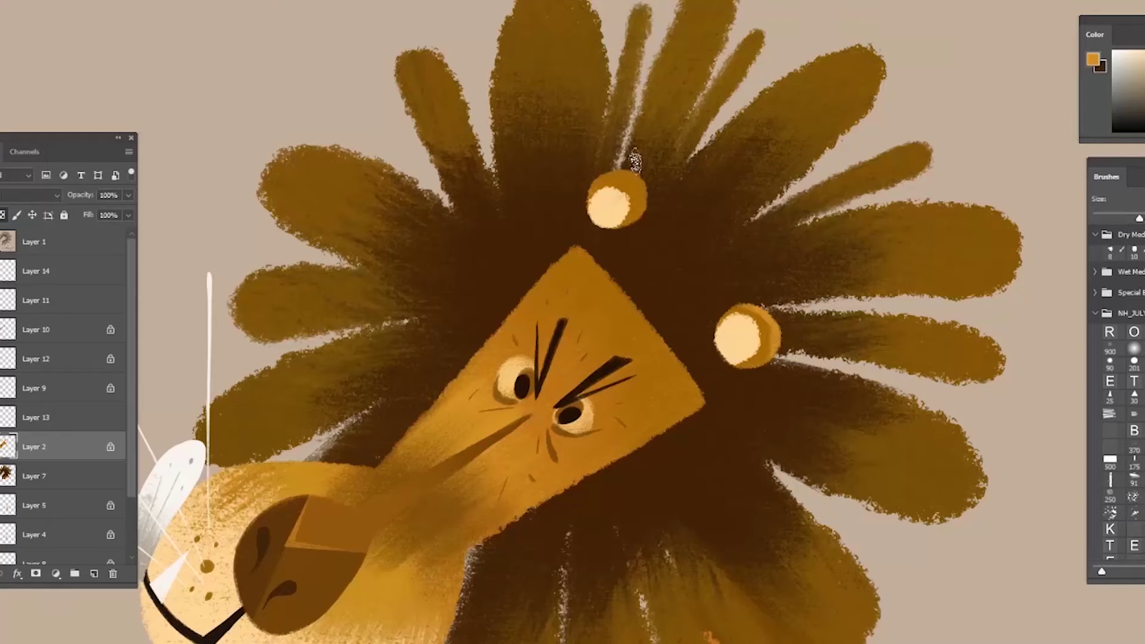
# Touch up the muzzle beside the nose, and on Layer 10 brush lighter orange-brown along the nose bridge toward the eyes
pyautogui.press('alt')
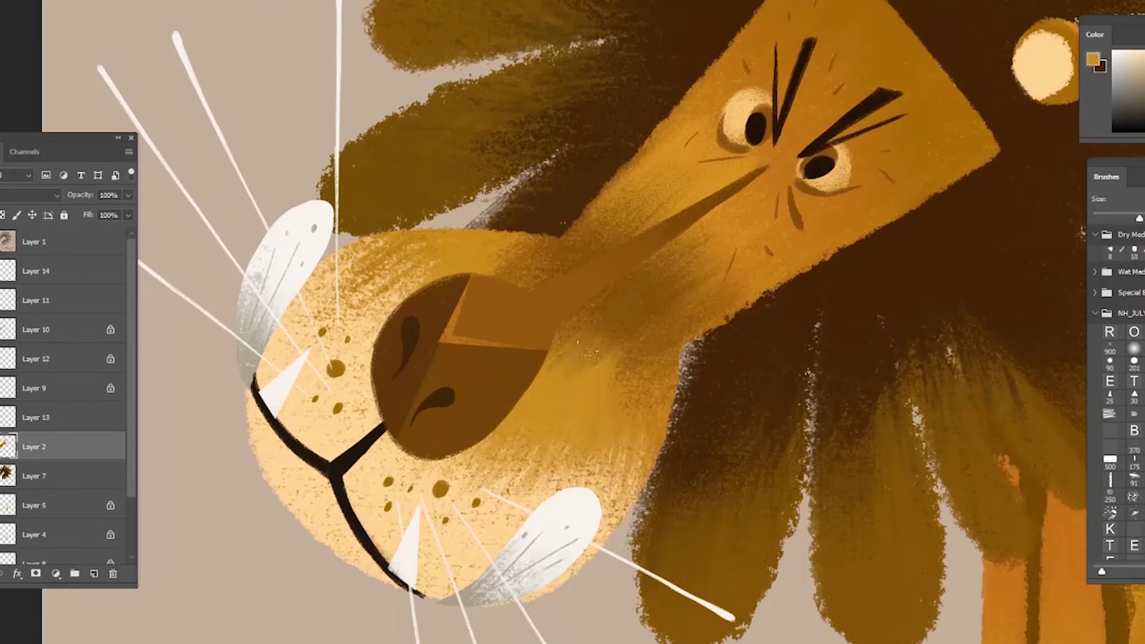
pyautogui.moveTo(589, 356)
pyautogui.mouseDown()
pyautogui.moveTo(613, 341)
pyautogui.moveTo(631, 370)
pyautogui.moveTo(616, 360)
pyautogui.mouseUp()
pyautogui.keyDown('alt'); pyautogui.click(642, 308); pyautogui.keyUp('alt')
pyautogui.keyDown('alt'); pyautogui.click(570, 292); pyautogui.keyUp('alt')
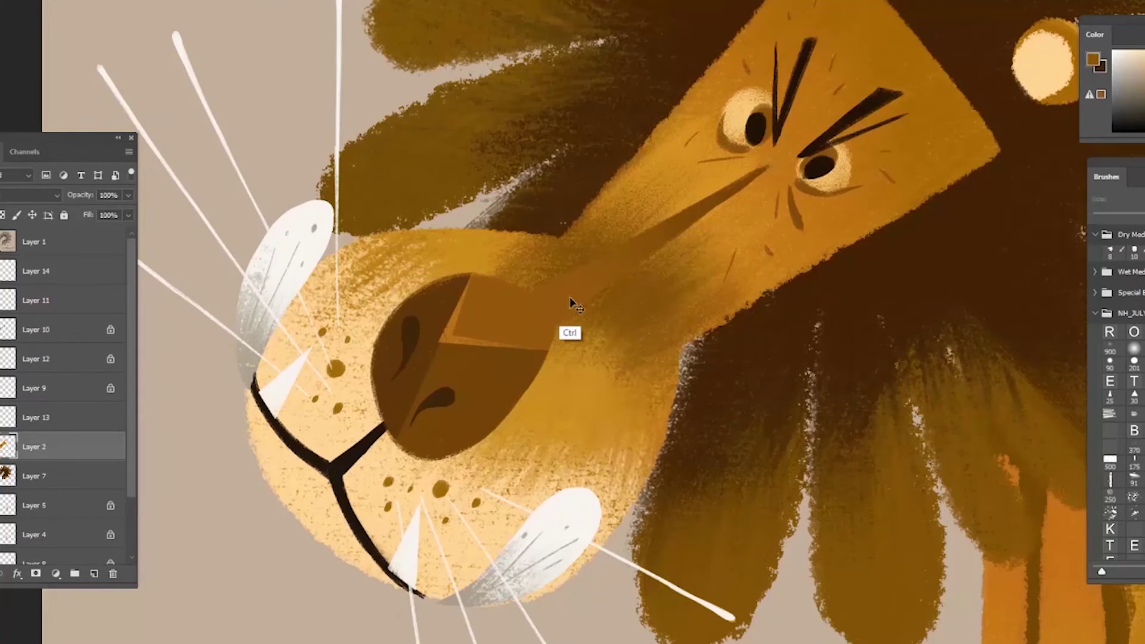
pyautogui.keyDown('ctrl'); pyautogui.click(572, 301); pyautogui.keyUp('ctrl')
pyautogui.click(1092, 60)
pyautogui.click(1036, 136)
pyautogui.click(1143, 58)
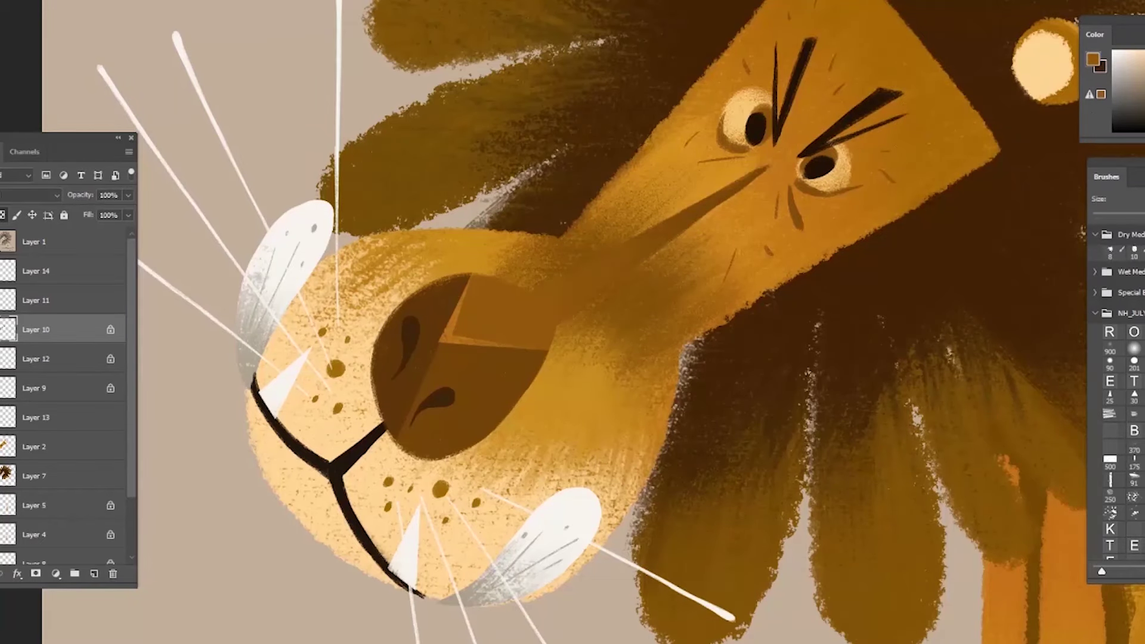
pyautogui.moveTo(520, 305); pyautogui.dragTo(667, 231)
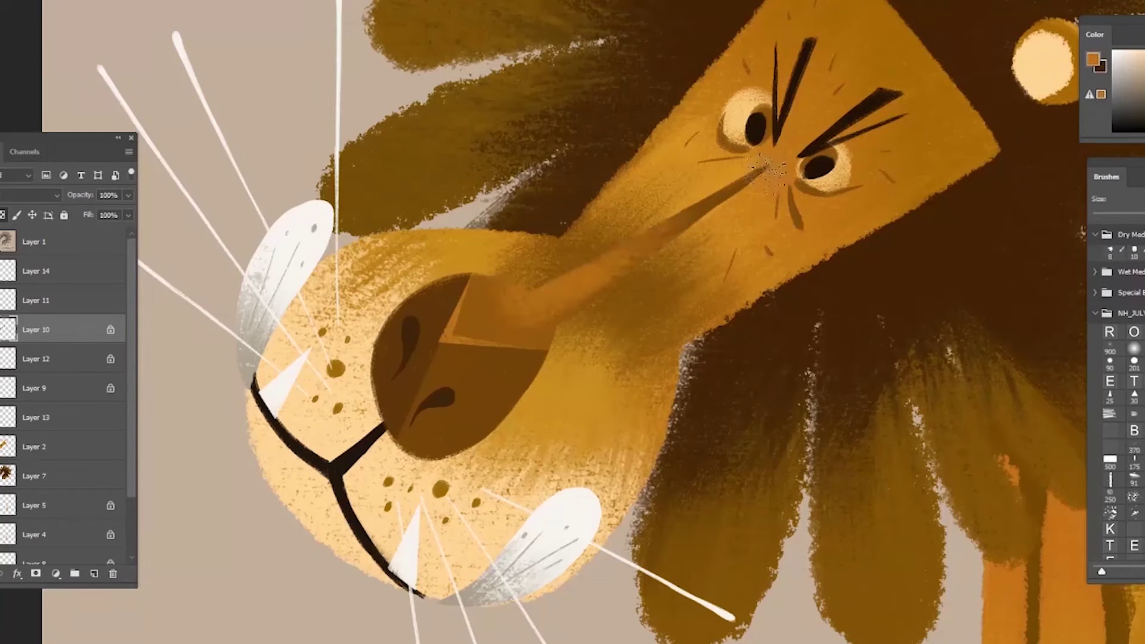
# Blend the nose's top plane and the bridge with browns sampled from the nose and the bridge
pyautogui.keyDown('alt'); pyautogui.click(501, 327); pyautogui.keyUp('alt')
pyautogui.moveTo(495, 303); pyautogui.dragTo(544, 308)
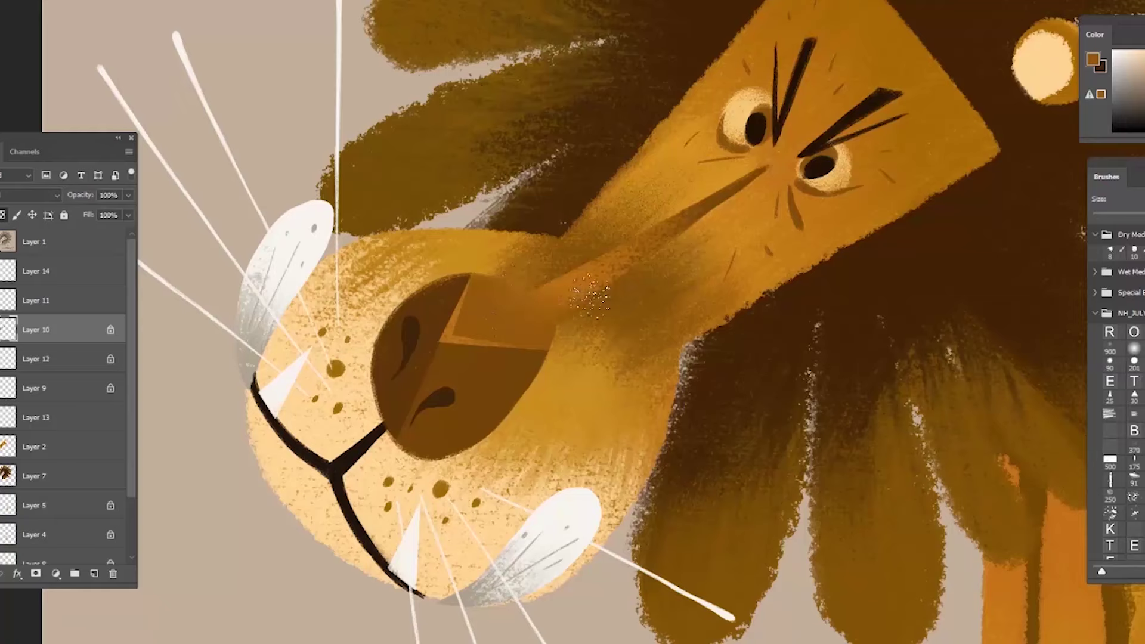
pyautogui.keyDown('alt'); pyautogui.click(741, 186); pyautogui.keyUp('alt')
pyautogui.moveTo(669, 229)
pyautogui.mouseDown()
pyautogui.moveTo(556, 309)
pyautogui.moveTo(674, 223)
pyautogui.mouseUp()
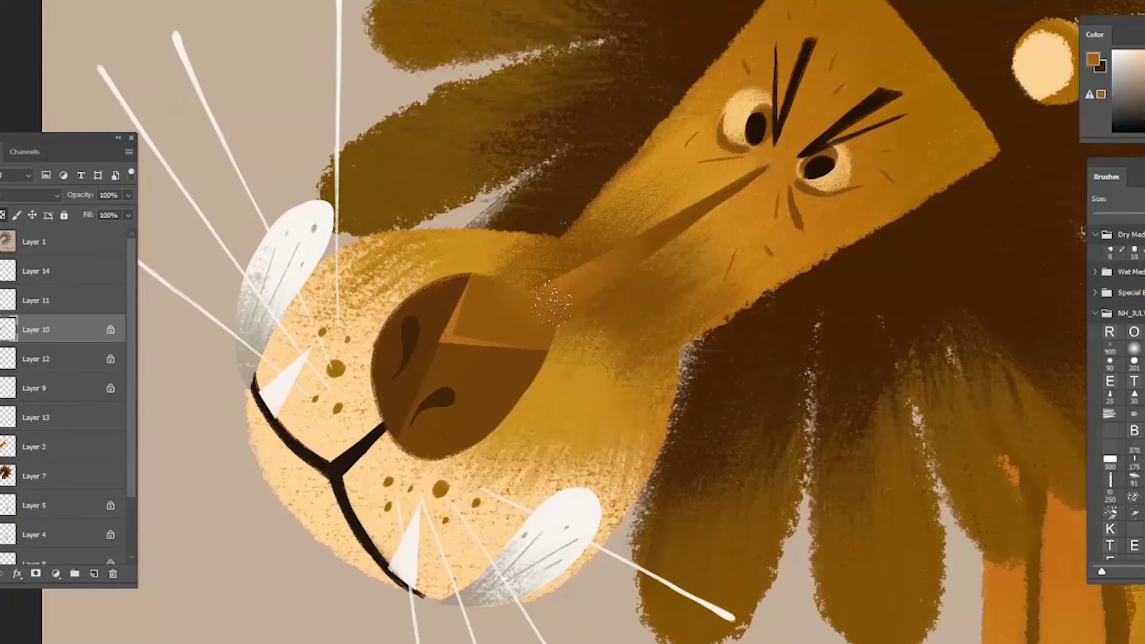
pyautogui.hotkey('ctrl', '-')
pyautogui.hotkey('ctrl', '-')
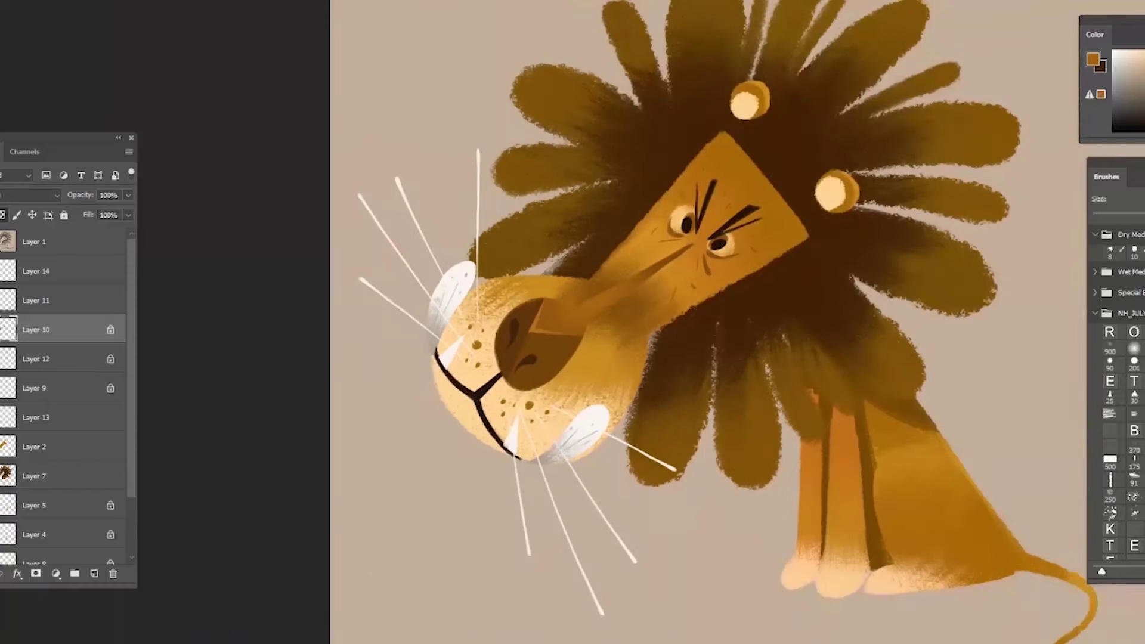
# Create a new layer above the mane's Layer 7 and clip it to the mane
pyautogui.click(35, 476)
pyautogui.click(93, 573)
pyautogui.hotkey('ctrl', 'alt', 'g')
pyautogui.moveTo(665, 344)
pyautogui.mouseDown()
pyautogui.moveTo(627, 410)
pyautogui.moveTo(606, 547)
pyautogui.mouseUp()
pyautogui.moveTo(673, 365); pyautogui.dragTo(618, 548)
pyautogui.hotkey('ctrl', 'z')
pyautogui.hotkey('ctrl', 'z')
# With a smaller brush, draw thin orange-brown hair lines from below the face along the lower mane petals
pyautogui.press('[')
pyautogui.press('[')
pyautogui.moveTo(634, 389); pyautogui.dragTo(600, 542)
pyautogui.moveTo(655, 375)
pyautogui.mouseDown()
pyautogui.moveTo(602, 543)
pyautogui.moveTo(639, 537)
pyautogui.mouseUp()
pyautogui.moveTo(684, 359); pyautogui.dragTo(640, 524)
pyautogui.moveTo(688, 356)
pyautogui.mouseDown()
pyautogui.moveTo(723, 551)
pyautogui.moveTo(725, 334)
pyautogui.mouseUp()
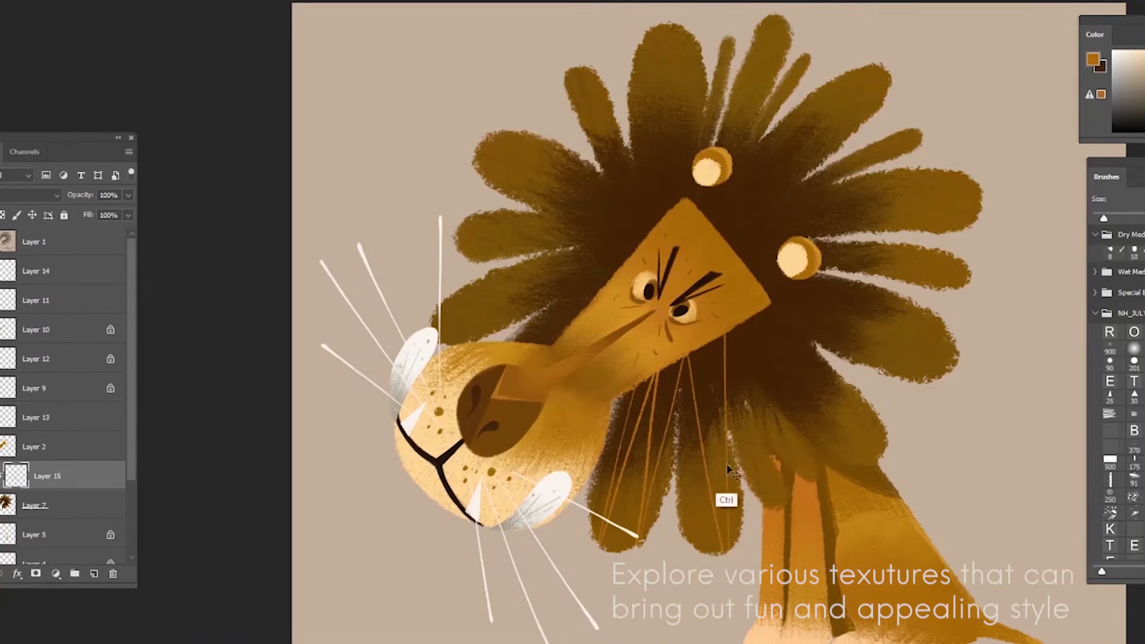
pyautogui.hotkey('ctrl', 'z')
pyautogui.moveTo(721, 544); pyautogui.dragTo(718, 338)
pyautogui.moveTo(757, 493)
pyautogui.mouseDown()
pyautogui.moveTo(724, 334)
pyautogui.moveTo(798, 467)
pyautogui.mouseUp()
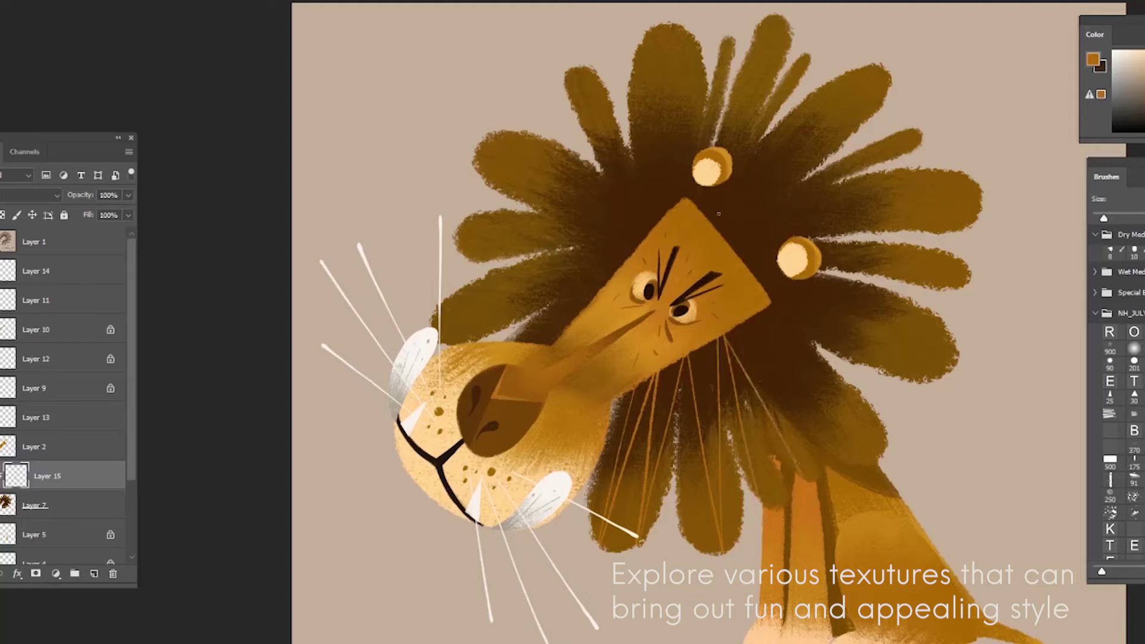
# Draw thin orange-brown lines from the forehead between the ears along the wide upper-right mane petal
pyautogui.moveTo(712, 223); pyautogui.dragTo(838, 104)
pyautogui.moveTo(729, 246); pyautogui.dragTo(883, 67)
pyautogui.moveTo(740, 239); pyautogui.dragTo(911, 130)
pyautogui.moveTo(731, 249)
pyautogui.mouseDown()
pyautogui.moveTo(776, 218)
pyautogui.moveTo(797, 223)
pyautogui.moveTo(902, 59)
pyautogui.mouseUp()
pyautogui.hotkey('ctrl', 'z')
pyautogui.hotkey('ctrl', 'z')
pyautogui.hotkey('ctrl', 'z')
pyautogui.hotkey('ctrl', 'z')
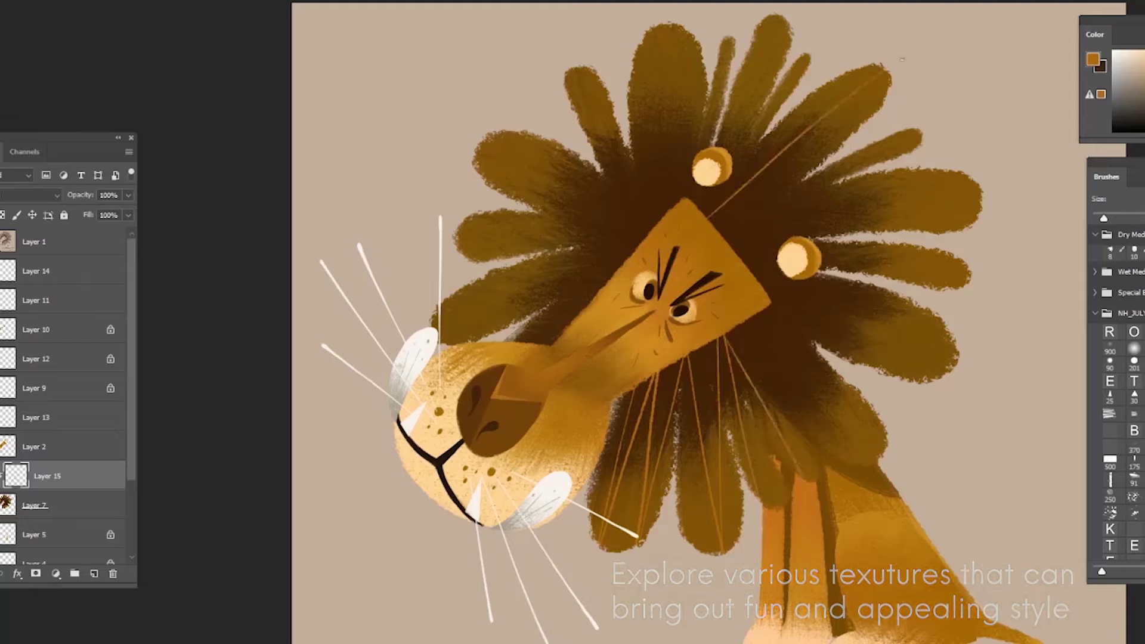
pyautogui.moveTo(713, 227); pyautogui.dragTo(841, 107)
pyautogui.moveTo(717, 224); pyautogui.dragTo(859, 125)
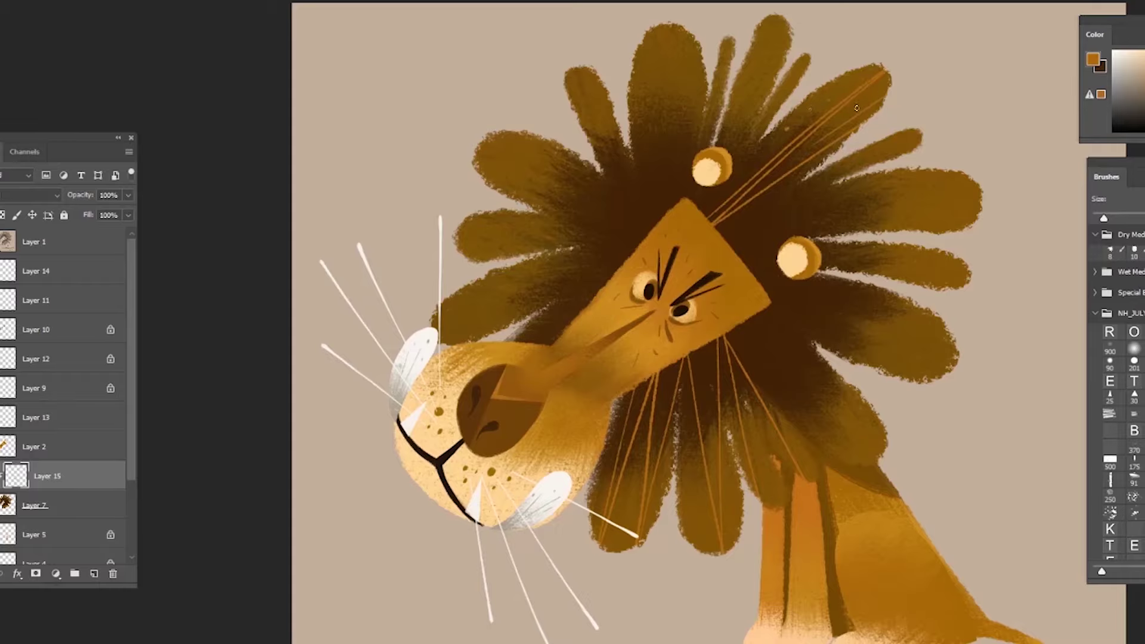
# Draw thin orange-brown lines from the forehead along the two large mane petals above the upper ear
pyautogui.moveTo(675, 234); pyautogui.dragTo(777, 17)
pyautogui.moveTo(776, 19); pyautogui.dragTo(700, 213)
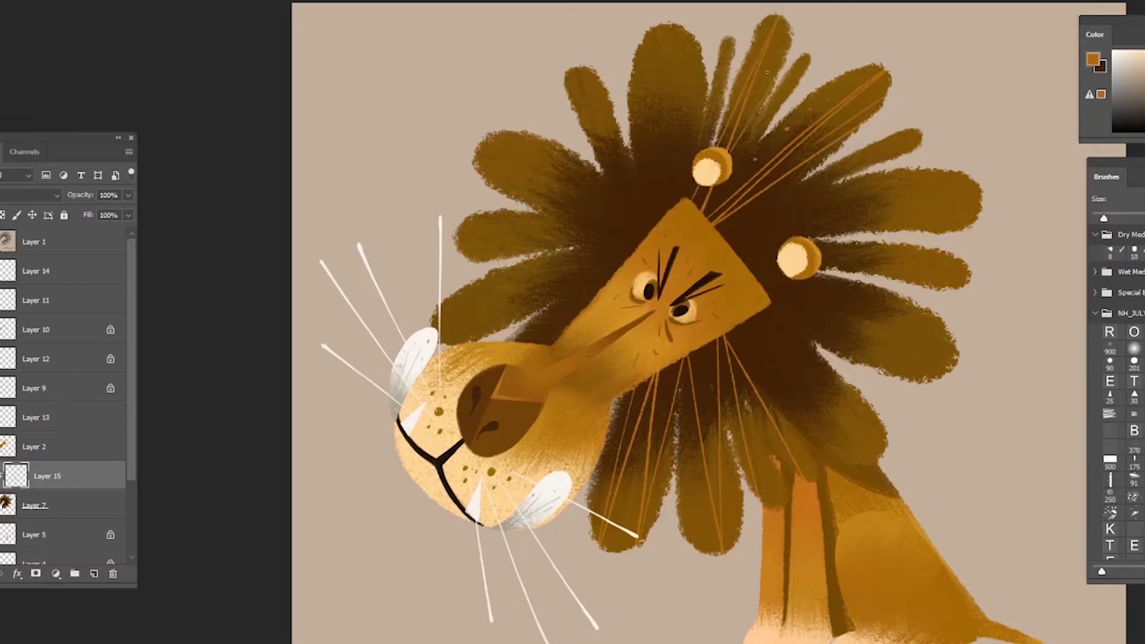
pyautogui.hotkey('ctrl', '0')
pyautogui.hotkey('ctrl', '+')
pyautogui.press(']')
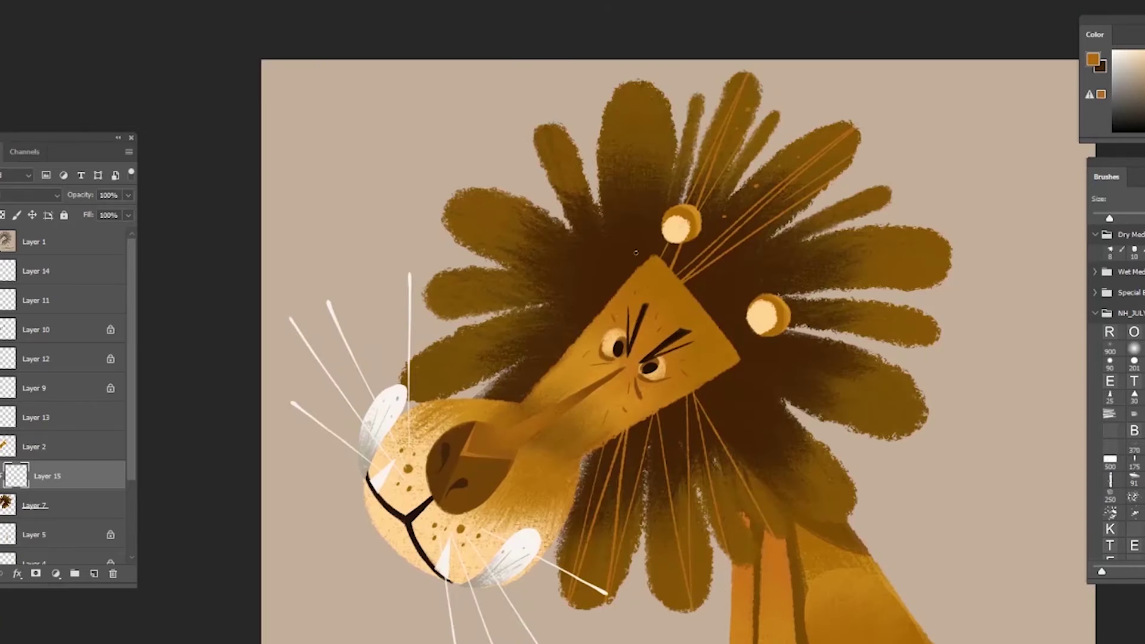
pyautogui.moveTo(626, 283); pyautogui.dragTo(644, 86)
pyautogui.hotkey('ctrl', 'z')
pyautogui.moveTo(612, 135)
pyautogui.mouseDown()
pyautogui.moveTo(620, 284)
pyautogui.moveTo(638, 82)
pyautogui.mouseUp()
pyautogui.moveTo(634, 269)
pyautogui.mouseDown()
pyautogui.moveTo(643, 83)
pyautogui.moveTo(669, 120)
pyautogui.mouseUp()
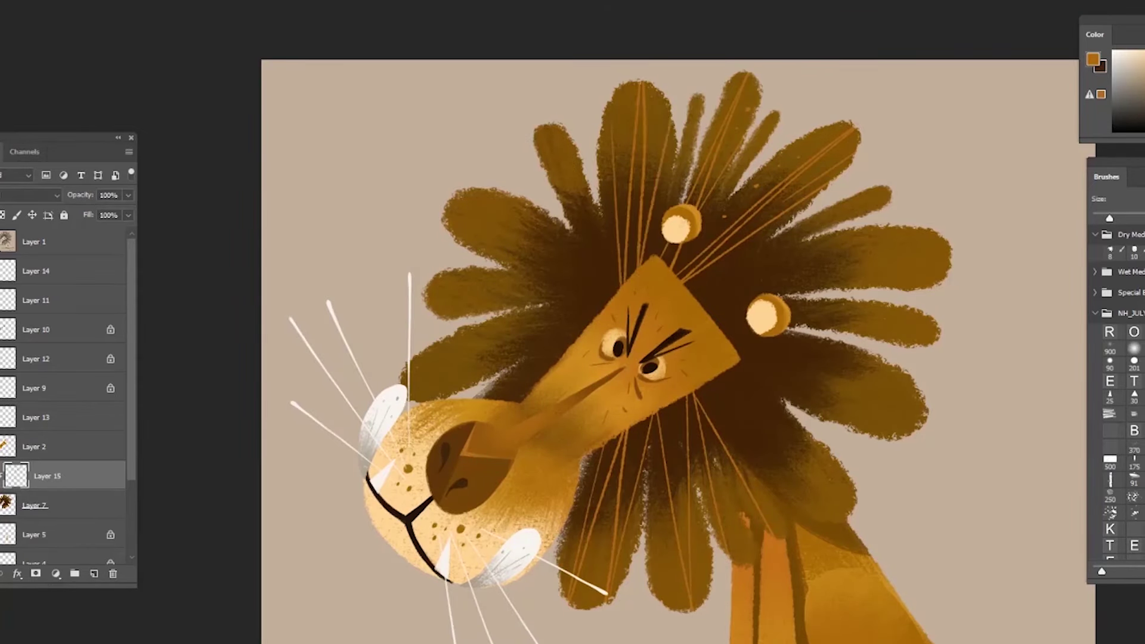
# Dot the top mane petal and draw thin lines along the wide petal above the lower ear with a smaller brush
pyautogui.click(623, 148)
pyautogui.press('[')
pyautogui.press('[')
pyautogui.moveTo(692, 297); pyautogui.dragTo(905, 239)
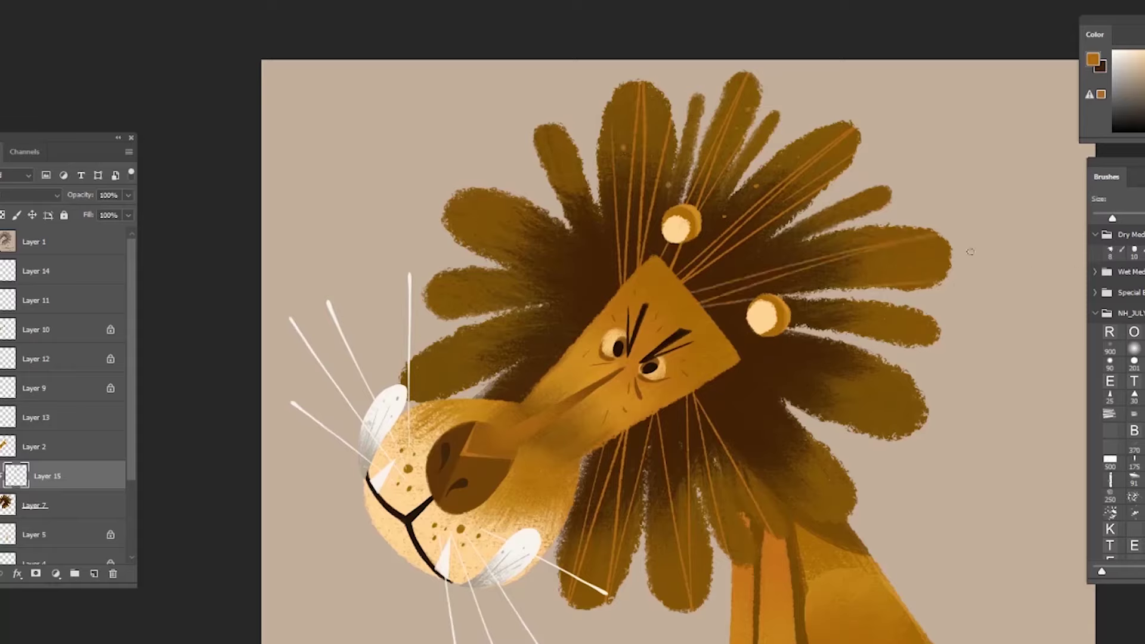
pyautogui.moveTo(862, 272); pyautogui.dragTo(929, 258)
pyautogui.moveTo(823, 275); pyautogui.dragTo(951, 255)
pyautogui.hotkey('ctrl', 'z')
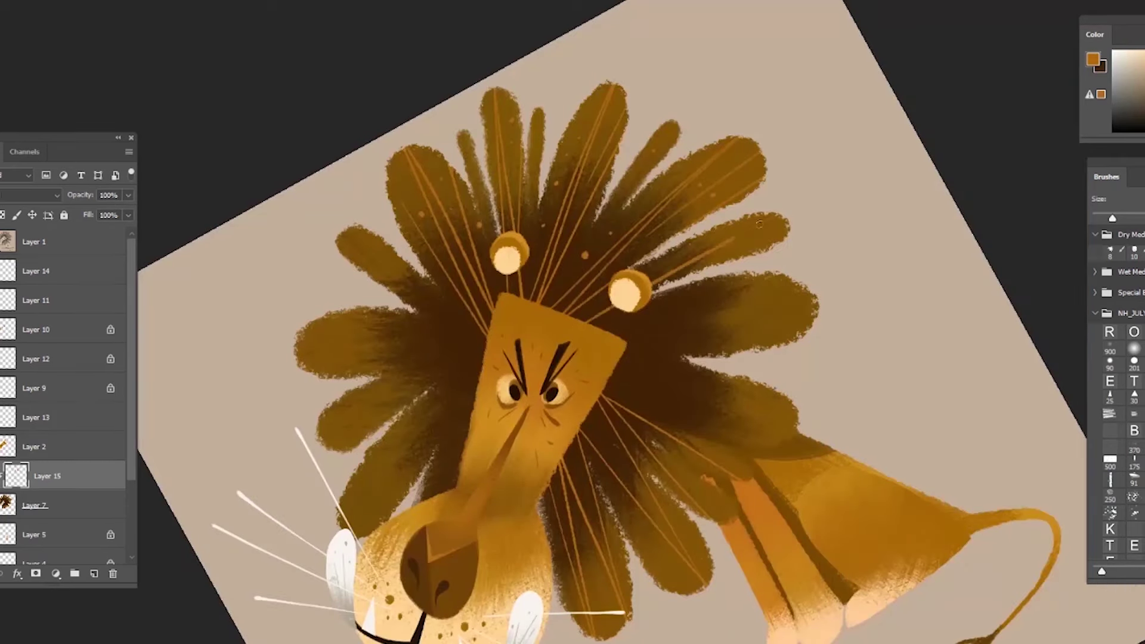
# Draw thin orange-brown lines past the lower ear along the next mane petals on the head's right side
pyautogui.hotkey('ctrl', 'z')
pyautogui.moveTo(586, 323)
pyautogui.mouseDown()
pyautogui.moveTo(774, 218)
pyautogui.moveTo(755, 219)
pyautogui.mouseUp()
pyautogui.moveTo(598, 326); pyautogui.dragTo(678, 271)
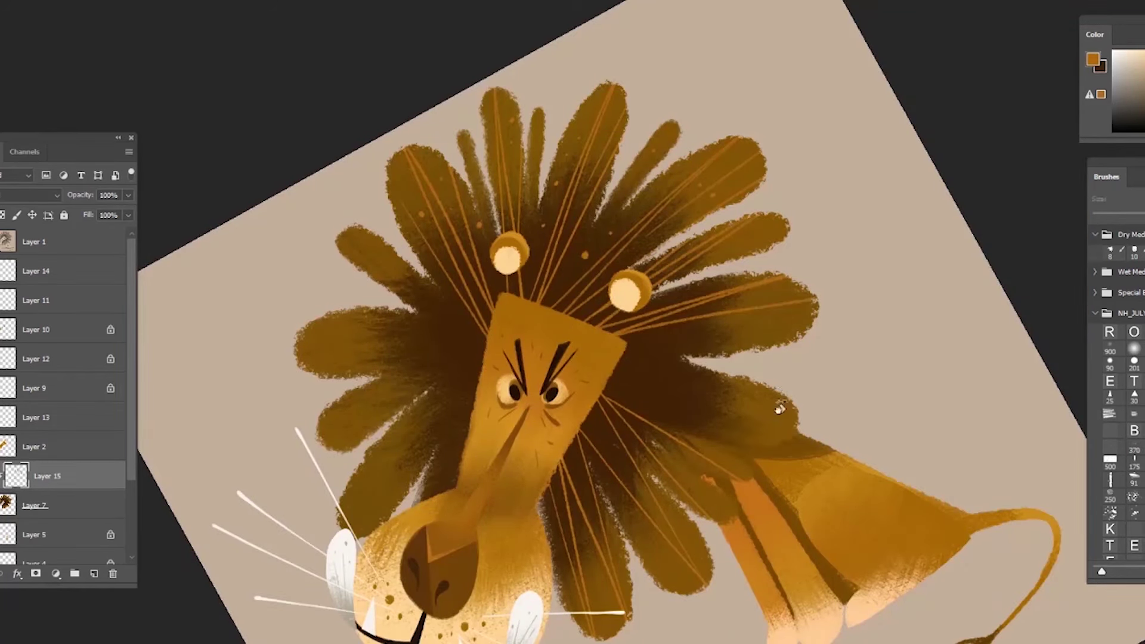
pyautogui.moveTo(778, 406); pyautogui.dragTo(794, 316)
pyautogui.moveTo(619, 363); pyautogui.dragTo(728, 332)
pyautogui.moveTo(619, 374)
pyautogui.mouseDown()
pyautogui.moveTo(761, 326)
pyautogui.moveTo(737, 339)
pyautogui.mouseUp()
pyautogui.hotkey('ctrl', 'z')
pyautogui.hotkey('ctrl', 'z')
# Draw thin orange-brown lines from the face's right edge along the mane petal just above the lion's back
pyautogui.moveTo(620, 389); pyautogui.dragTo(819, 341)
pyautogui.moveTo(635, 385); pyautogui.dragTo(821, 369)
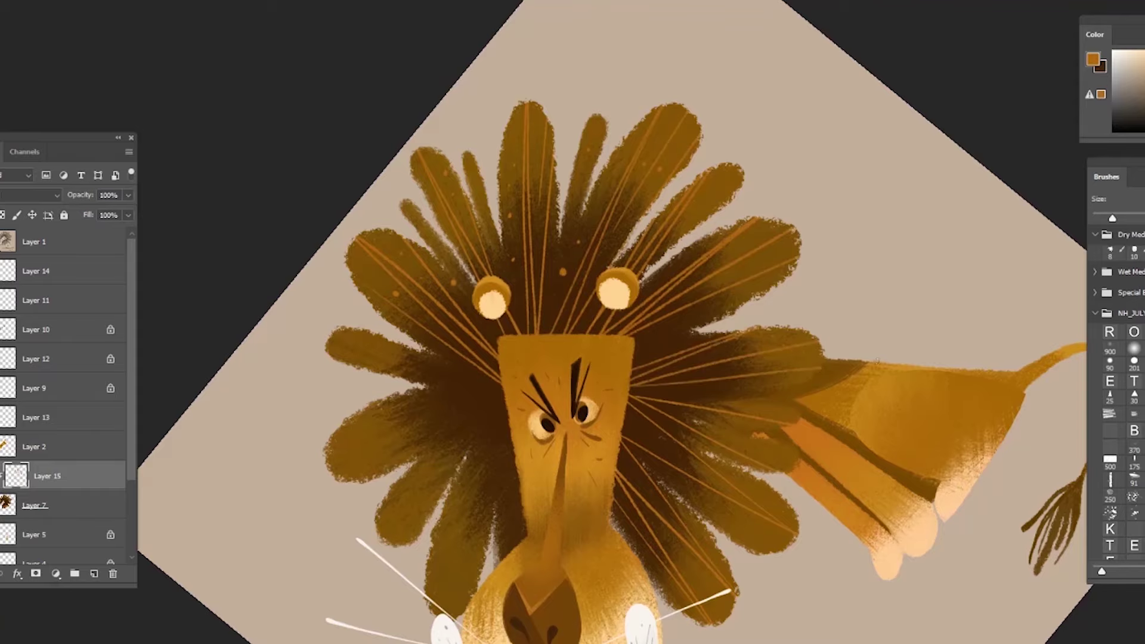
pyautogui.press('Escape')
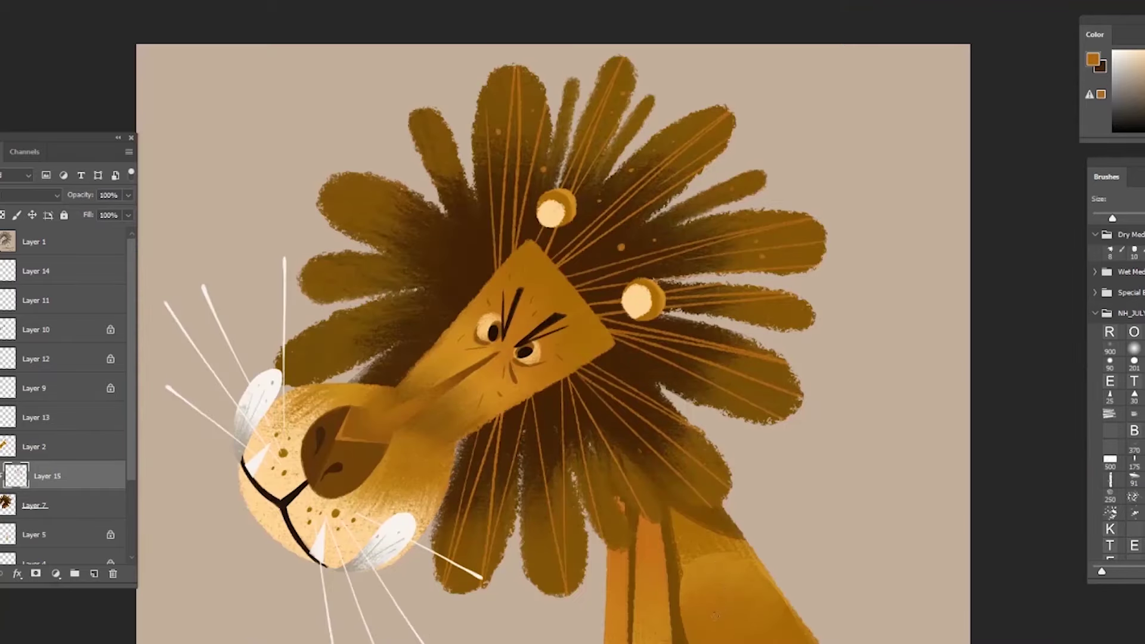
# Draw thin orange-brown lines along the narrow upper-left mane petal and the wide petal beside it
pyautogui.moveTo(757, 489); pyautogui.dragTo(673, 495)
pyautogui.moveTo(531, 213); pyautogui.dragTo(559, 40)
pyautogui.moveTo(531, 213)
pyautogui.mouseDown()
pyautogui.moveTo(571, 34)
pyautogui.moveTo(559, 98)
pyautogui.mouseUp()
pyautogui.moveTo(548, 190); pyautogui.dragTo(576, 92)
pyautogui.moveTo(571, 173); pyautogui.dragTo(751, 325)
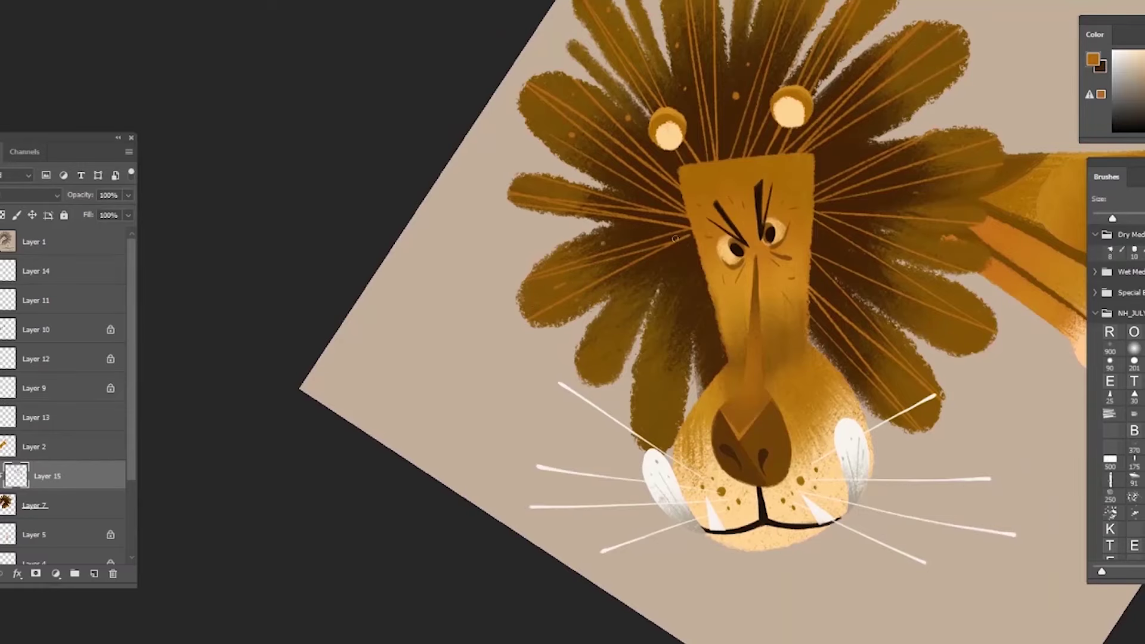
# Draw thin orange-brown lines along the remaining mane petals on the head's left side, down to the muzzle
pyautogui.moveTo(689, 235); pyautogui.dragTo(575, 354)
pyautogui.moveTo(687, 248); pyautogui.dragTo(591, 386)
pyautogui.press('Escape')
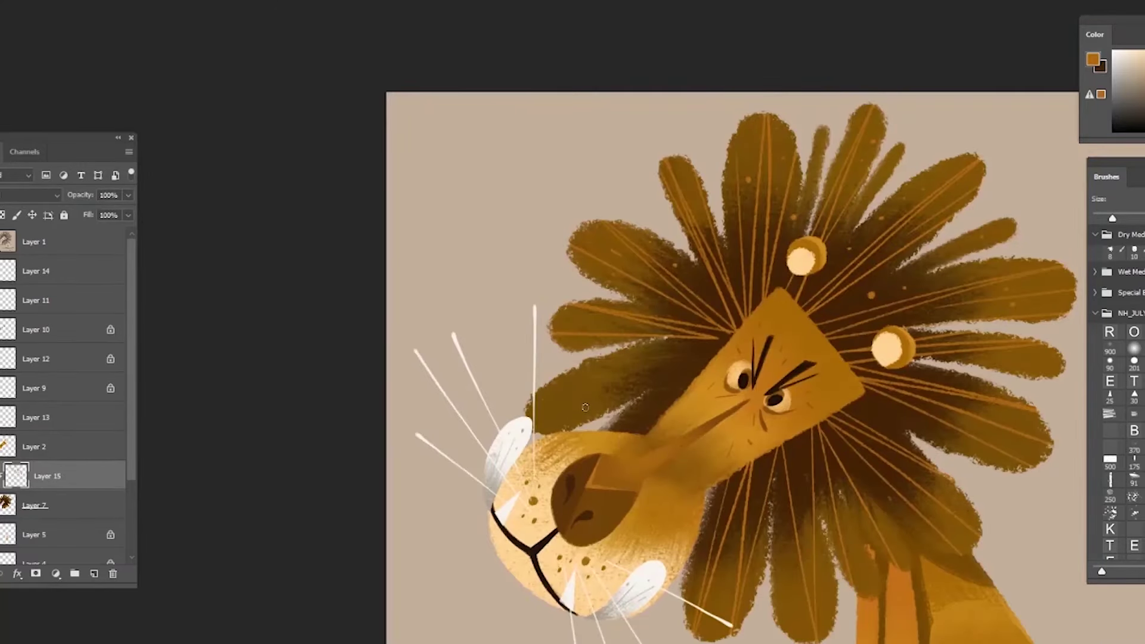
pyautogui.moveTo(814, 454); pyautogui.dragTo(731, 364)
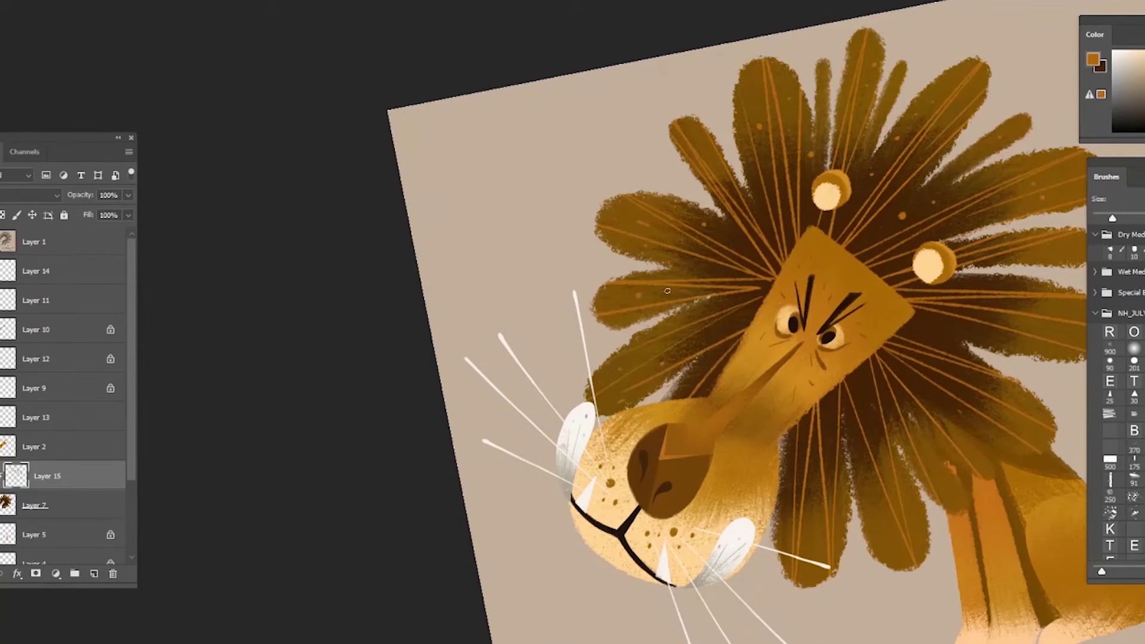
# Finish the thin orange-brown lines and small dashes on the mane petals, and return the canvas to its upright angle
pyautogui.moveTo(860, 437); pyautogui.dragTo(737, 372)
pyautogui.moveTo(738, 397); pyautogui.dragTo(681, 418)
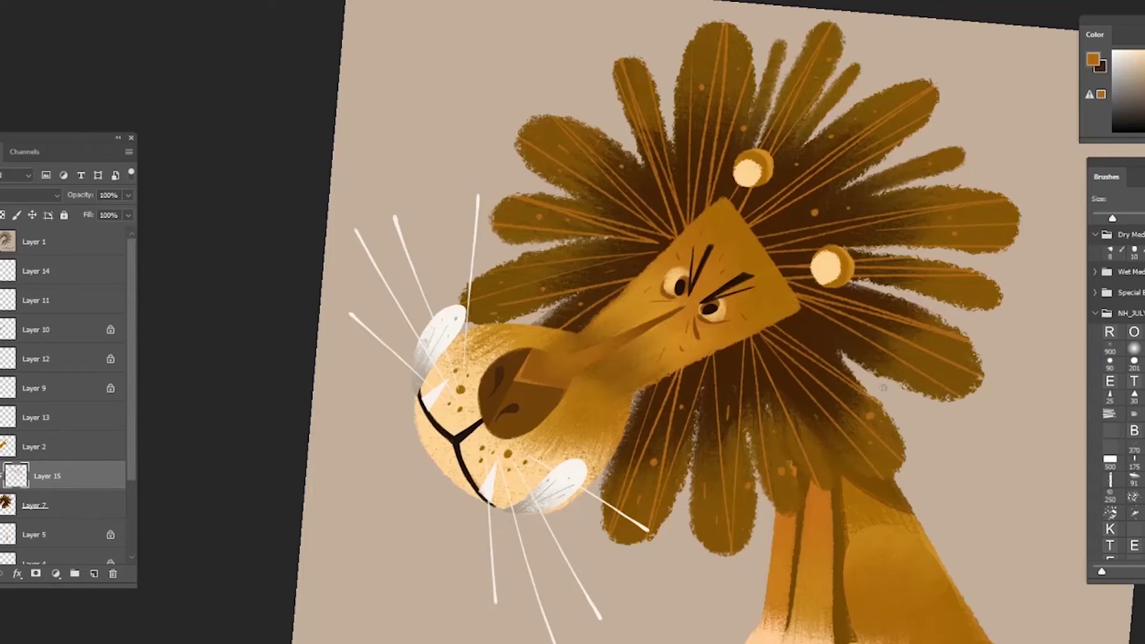
pyautogui.moveTo(981, 502)
pyautogui.mouseDown()
pyautogui.moveTo(844, 485)
pyautogui.moveTo(886, 525)
pyautogui.mouseUp()
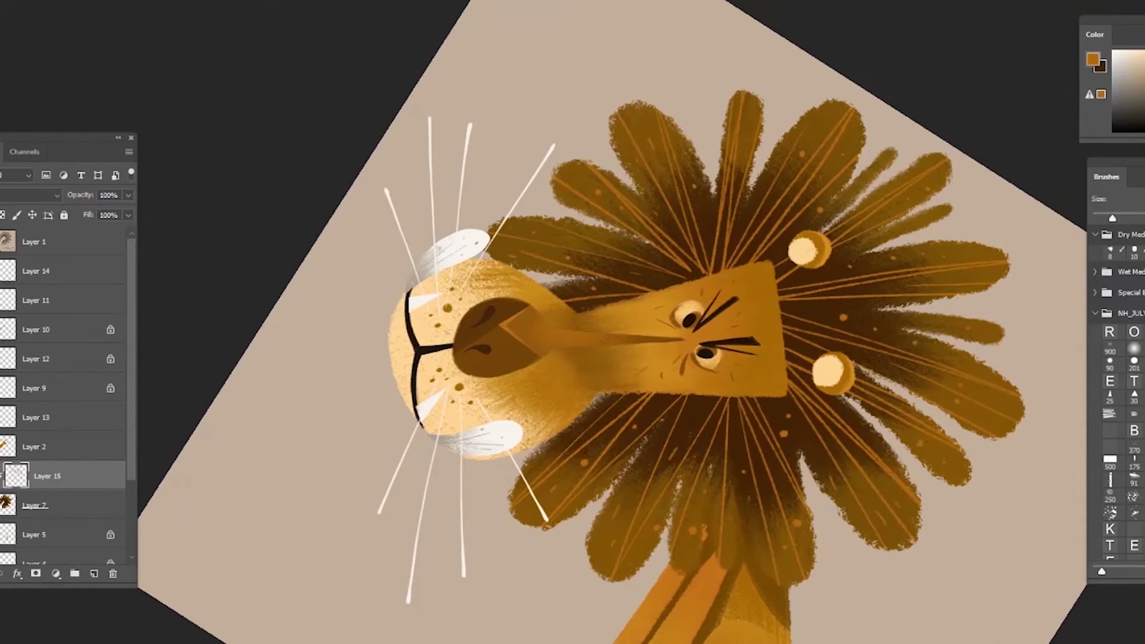
pyautogui.moveTo(904, 473); pyautogui.dragTo(957, 309)
pyautogui.press('r')
pyautogui.press('Escape')
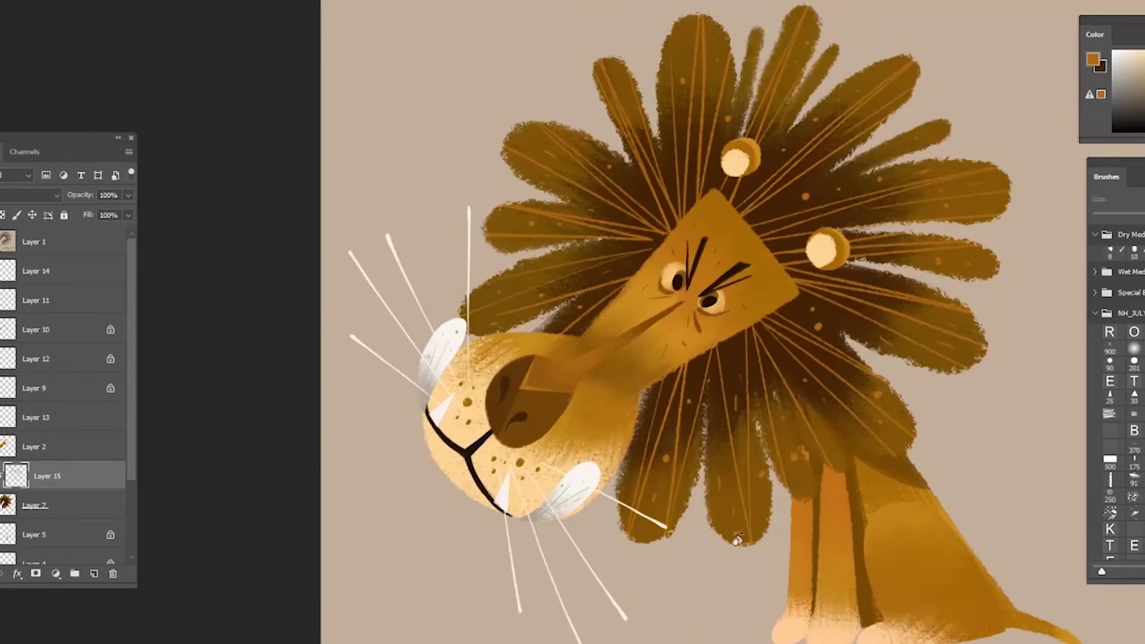
# Lock the mane line layer's transparent pixels and darken the lines' inner ends around the face with dark brown
pyautogui.click(3, 215)
pyautogui.click(1092, 59)
pyautogui.click(818, 327)
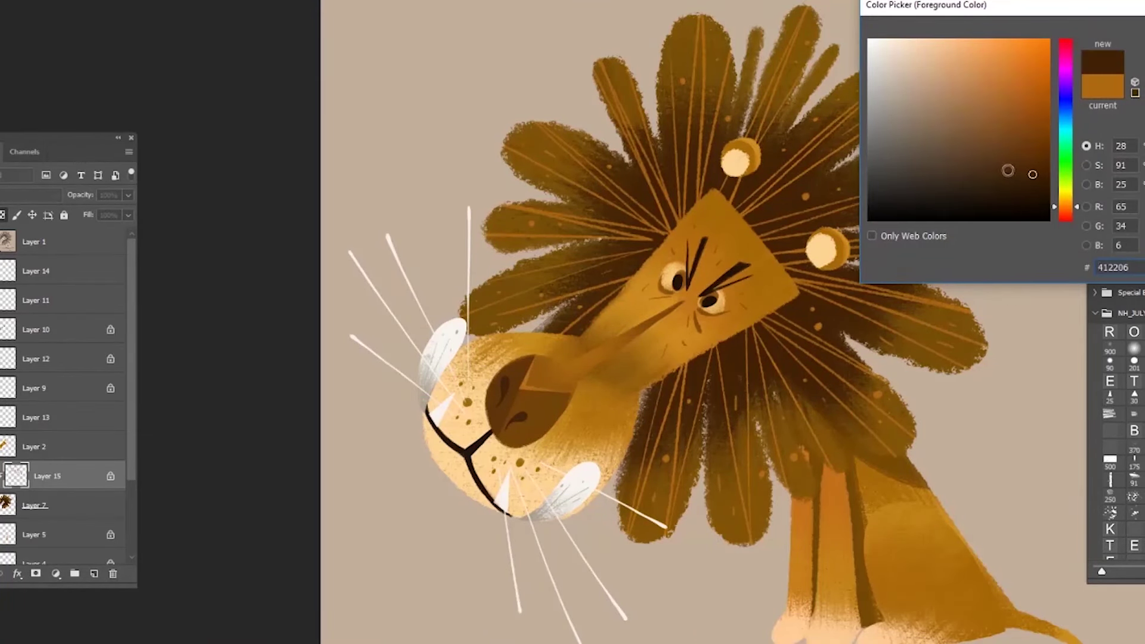
pyautogui.press('Return')
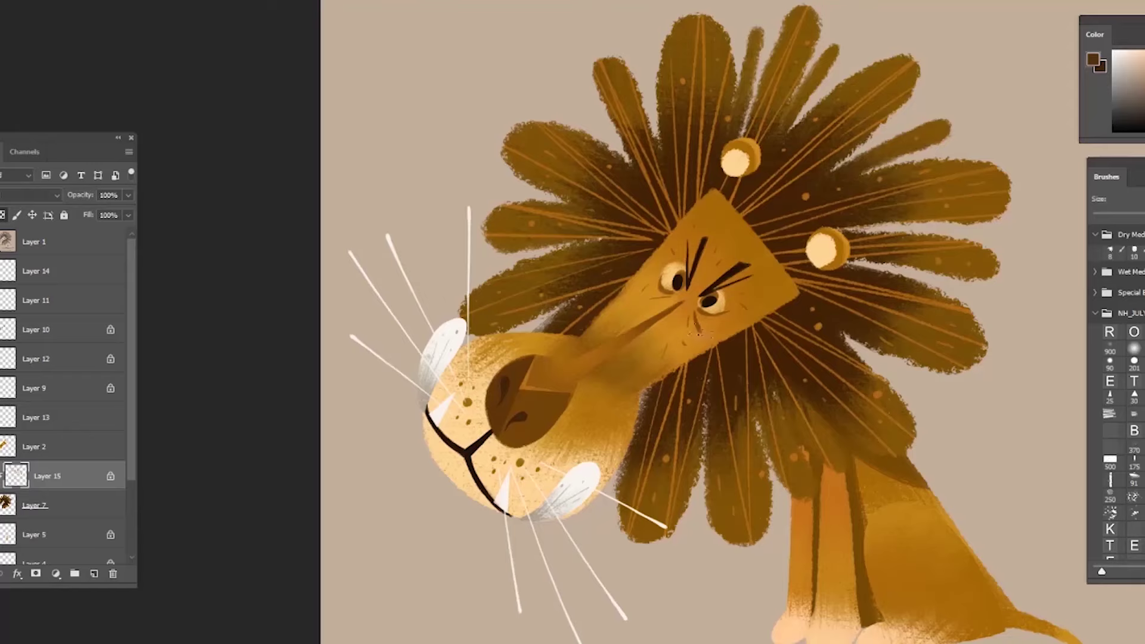
pyautogui.moveTo(678, 379)
pyautogui.mouseDown()
pyautogui.moveTo(699, 401)
pyautogui.moveTo(815, 340)
pyautogui.moveTo(760, 284)
pyautogui.mouseUp()
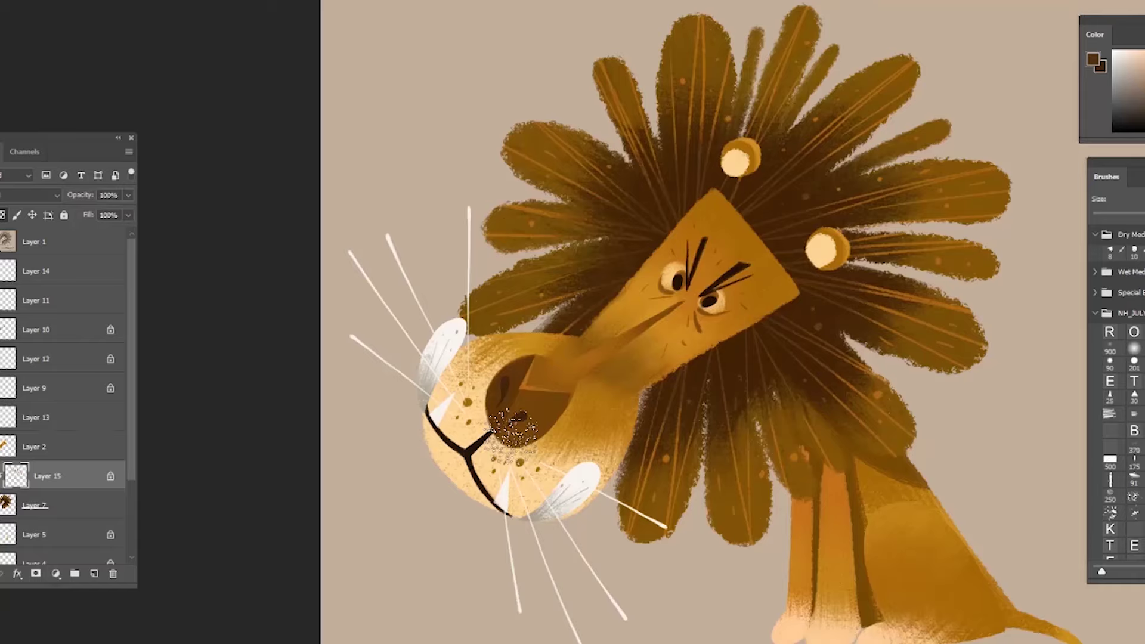
# Add a new layer clipped to the mane and draw small olive-brown zigzag tufts between the ears
pyautogui.click(94, 574)
pyautogui.keyDown('alt'); pyautogui.click(67, 489); pyautogui.keyUp('alt')
pyautogui.press('l')
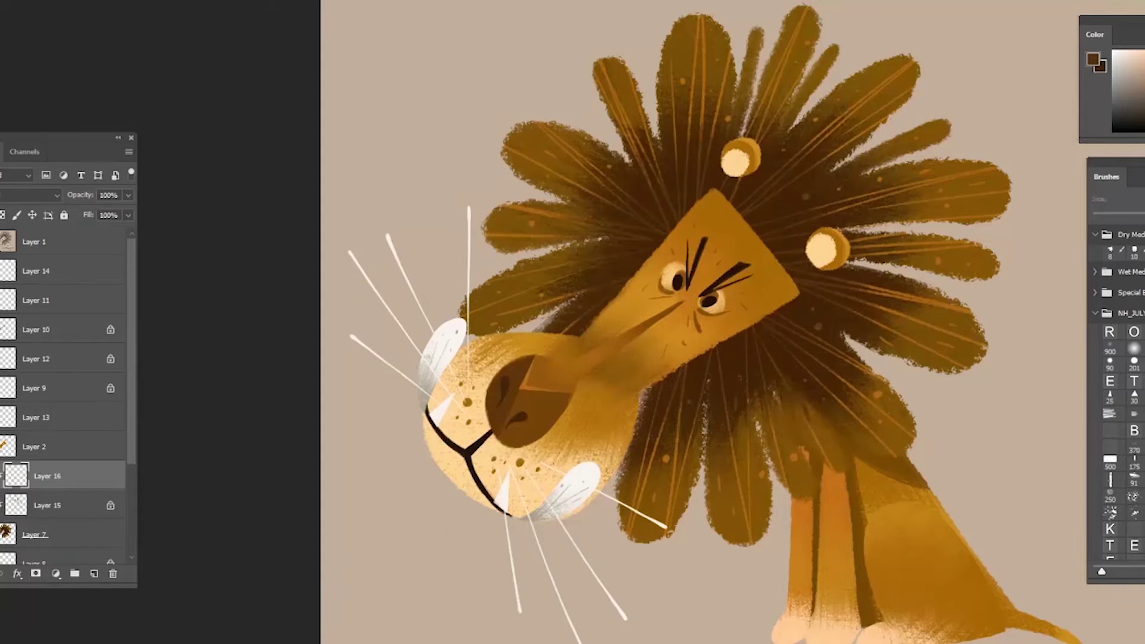
pyautogui.keyDown('alt'); pyautogui.click(767, 199); pyautogui.keyUp('alt')
pyautogui.moveTo(788, 208); pyautogui.dragTo(829, 207)
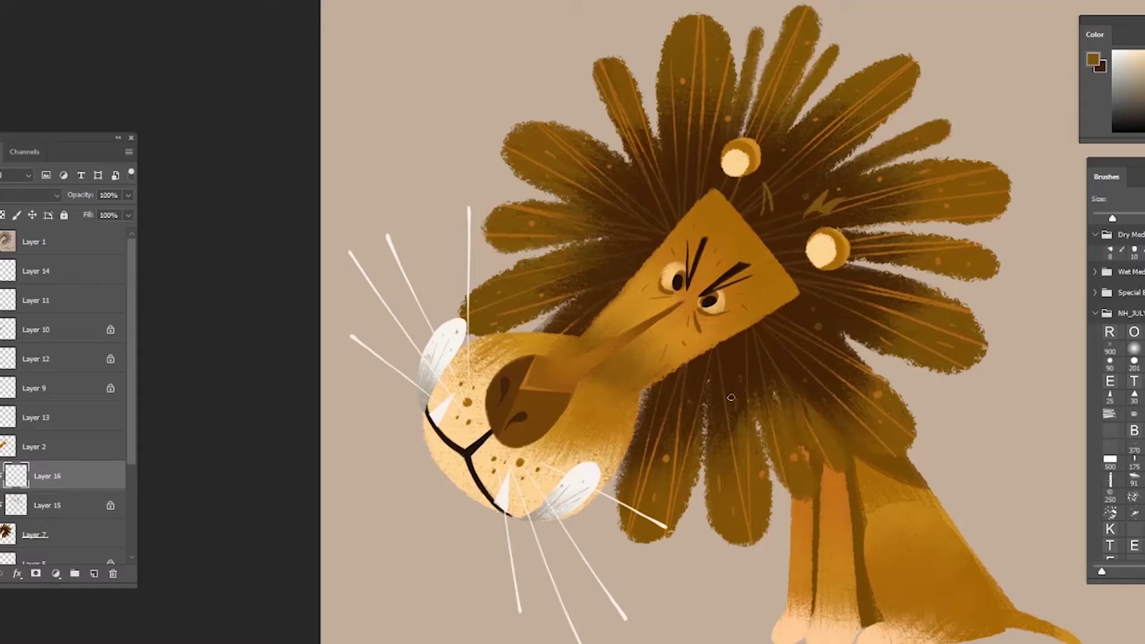
# Draw olive-brown zigzag tufts in the dark part of the mane below the face and beside its right corner
pyautogui.moveTo(730, 399); pyautogui.dragTo(728, 429)
pyautogui.moveTo(763, 372); pyautogui.dragTo(766, 389)
pyautogui.moveTo(670, 401)
pyautogui.mouseDown()
pyautogui.moveTo(661, 416)
pyautogui.moveTo(692, 401)
pyautogui.moveTo(665, 439)
pyautogui.moveTo(679, 415)
pyautogui.mouseUp()
pyautogui.hotkey('ctrl', 'z')
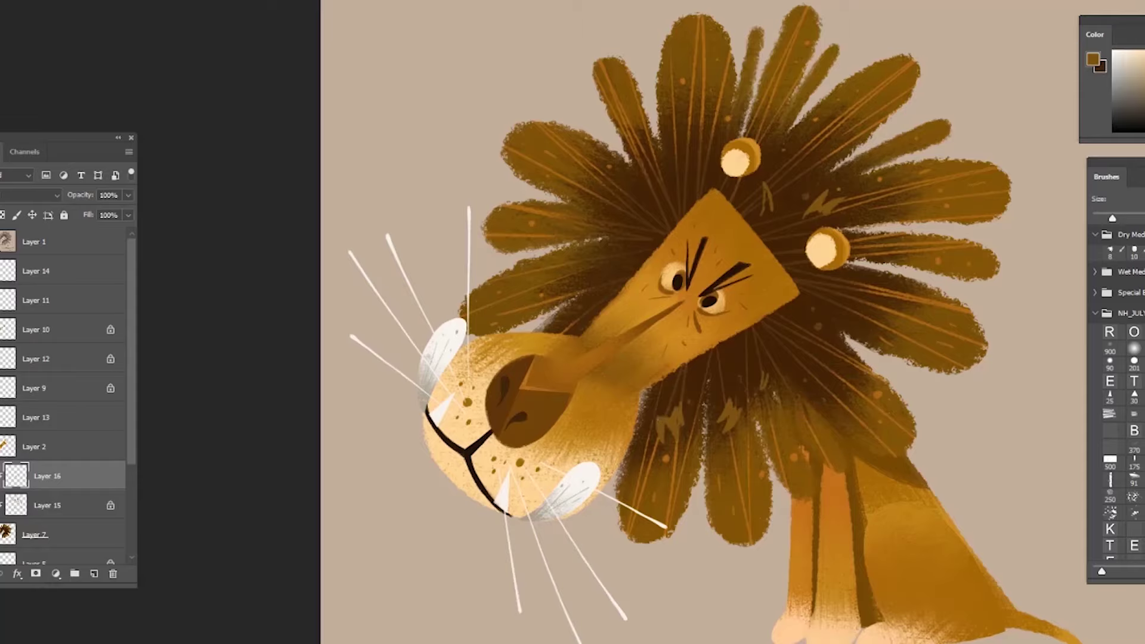
pyautogui.moveTo(796, 343)
pyautogui.mouseDown()
pyautogui.moveTo(802, 373)
pyautogui.moveTo(815, 343)
pyautogui.mouseUp()
# Fill in the zigzag tufts on the mane left of and above the face, and sketch a small tuft beside the upper ear
pyautogui.hotkey('ctrl', '+')
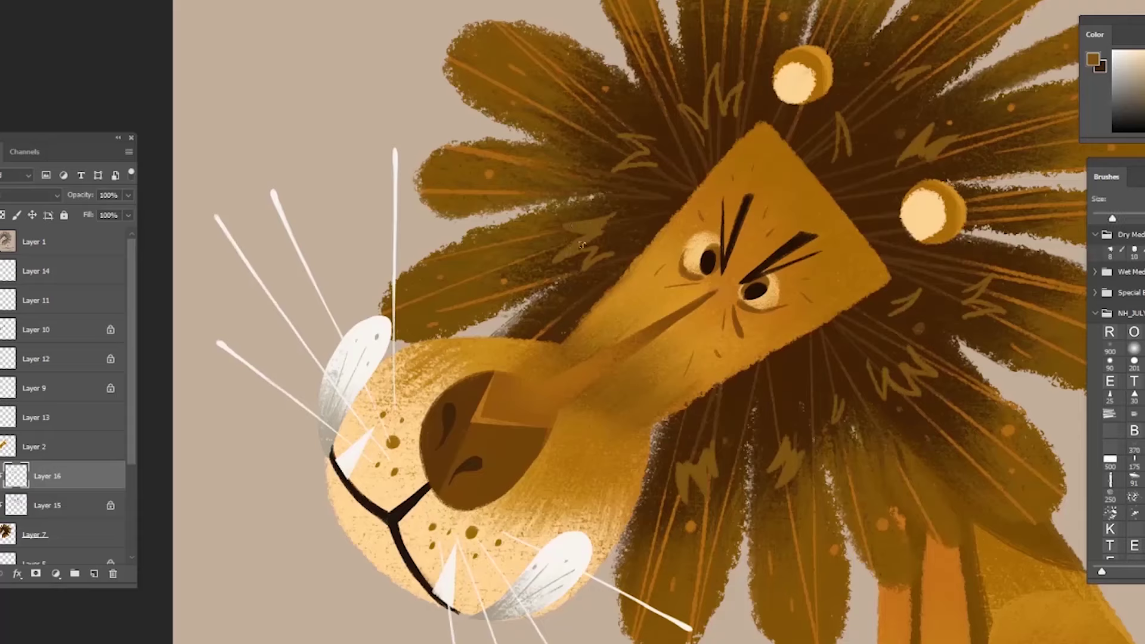
pyautogui.moveTo(582, 244)
pyautogui.mouseDown()
pyautogui.moveTo(713, 90)
pyautogui.moveTo(709, 114)
pyautogui.moveTo(727, 114)
pyautogui.mouseUp()
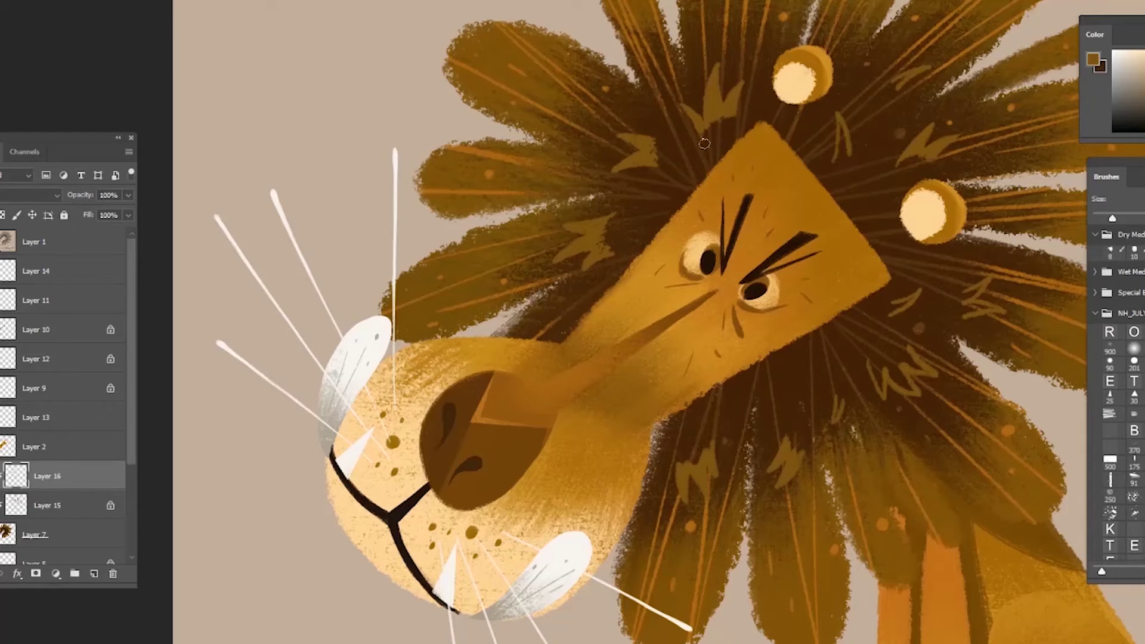
pyautogui.moveTo(498, 286); pyautogui.dragTo(517, 334)
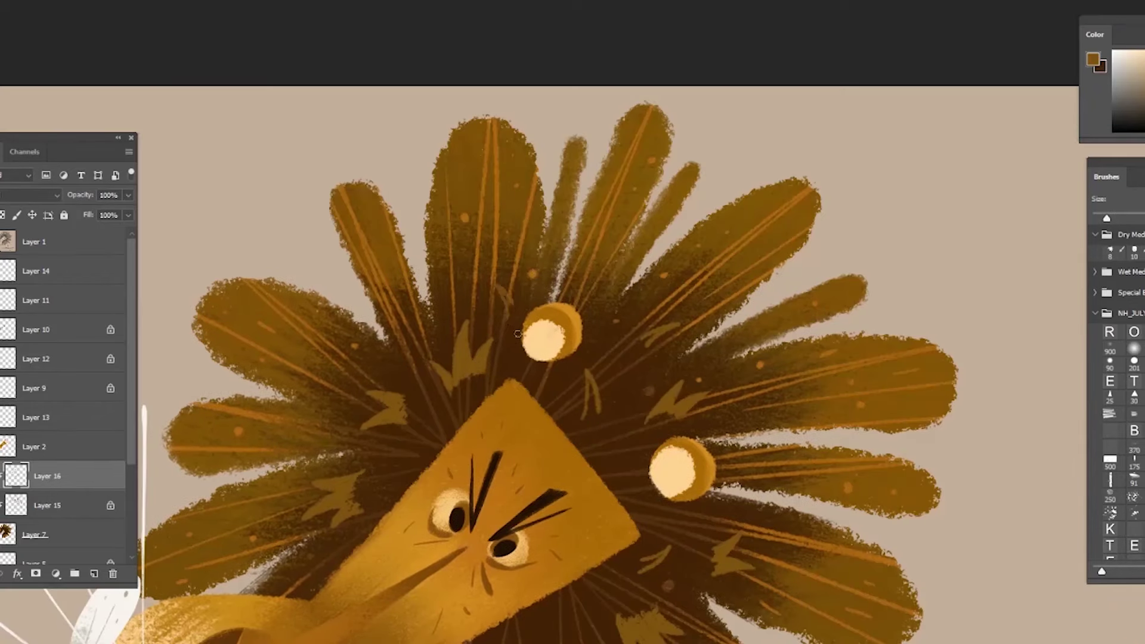
pyautogui.hotkey('ctrl', 'z')
pyautogui.hotkey('ctrl', 'z')
pyautogui.moveTo(497, 272)
pyautogui.mouseDown()
pyautogui.moveTo(514, 318)
pyautogui.moveTo(502, 296)
pyautogui.mouseUp()
pyautogui.hotkey('ctrl', 'z')
pyautogui.hotkey('ctrl', 'z')
# Add small open V-shaped tufts in the mane just below the face and along its left edge
pyautogui.moveTo(780, 399); pyautogui.dragTo(871, 181)
pyautogui.moveTo(632, 408); pyautogui.dragTo(635, 424)
pyautogui.moveTo(788, 415); pyautogui.dragTo(807, 510)
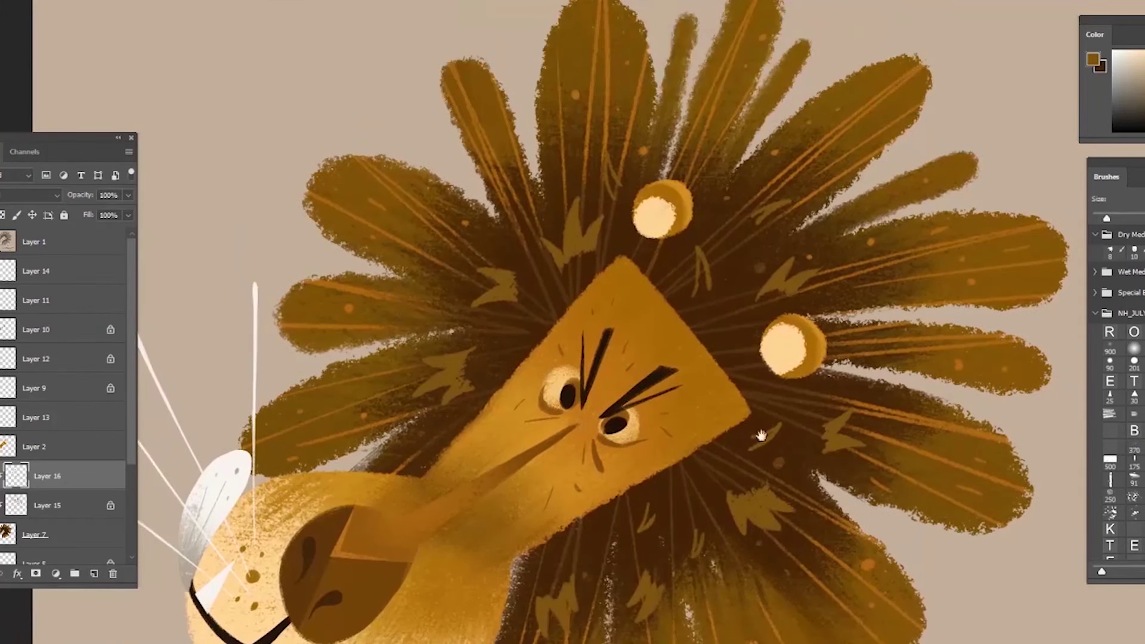
pyautogui.moveTo(512, 343); pyautogui.dragTo(519, 342)
pyautogui.moveTo(465, 249); pyautogui.dragTo(370, 144)
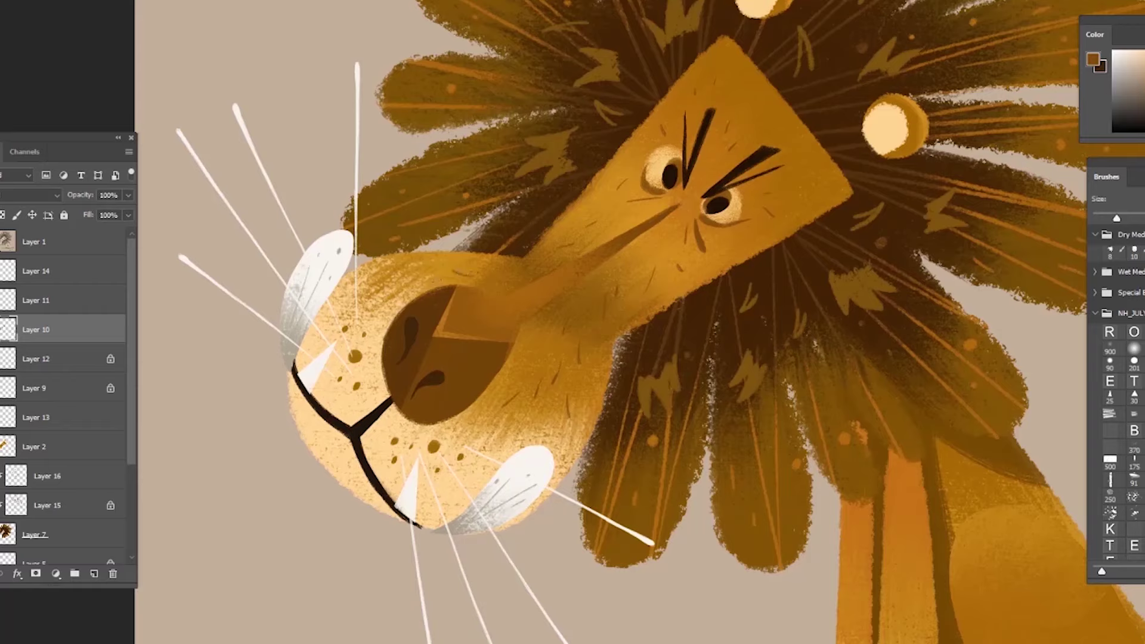
# On Layer 10, draw one short light hair below the right eye and short brown hairs along the cheek and muzzle
pyautogui.hotkey('ctrl', 'z')
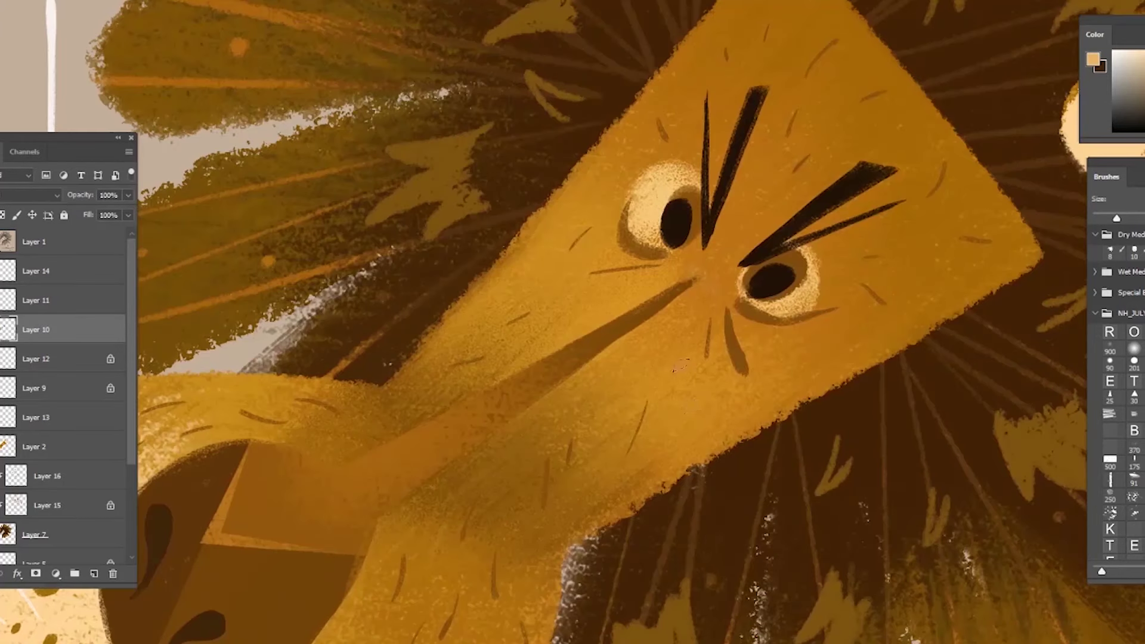
pyautogui.moveTo(680, 369); pyautogui.dragTo(690, 418)
pyautogui.keyDown('alt'); pyautogui.click(737, 343); pyautogui.keyUp('alt')
pyautogui.moveTo(630, 453); pyautogui.dragTo(725, 246)
pyautogui.moveTo(590, 368)
pyautogui.mouseDown()
pyautogui.moveTo(723, 511)
pyautogui.moveTo(774, 464)
pyautogui.mouseUp()
pyautogui.press('r')
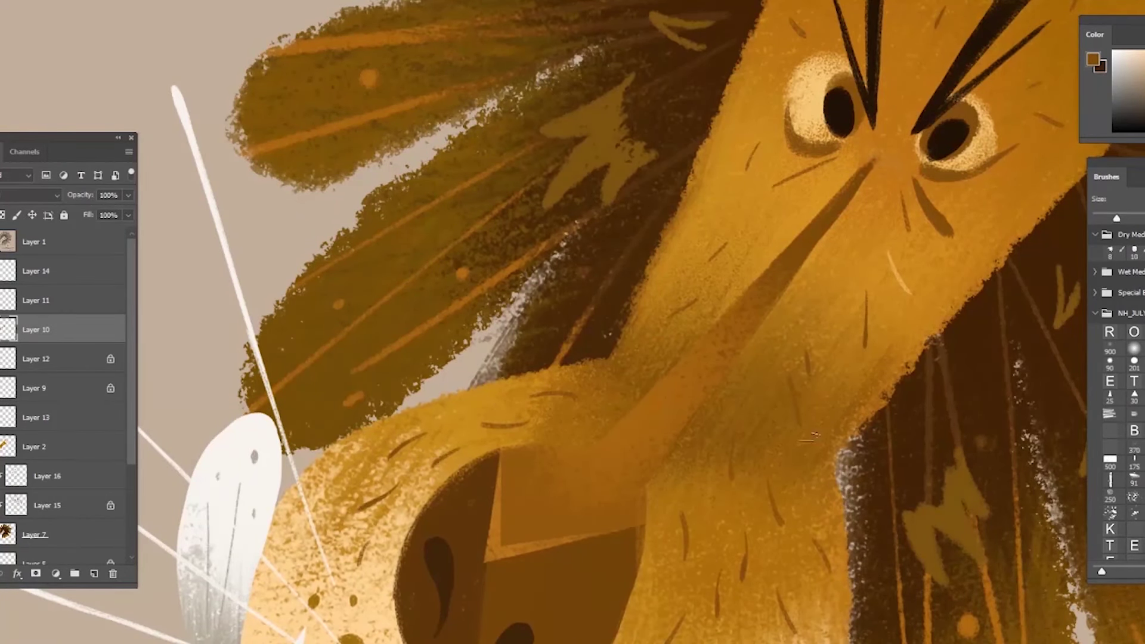
pyautogui.moveTo(822, 385); pyautogui.dragTo(790, 209)
pyautogui.press('r')
pyautogui.moveTo(835, 475); pyautogui.dragTo(741, 562)
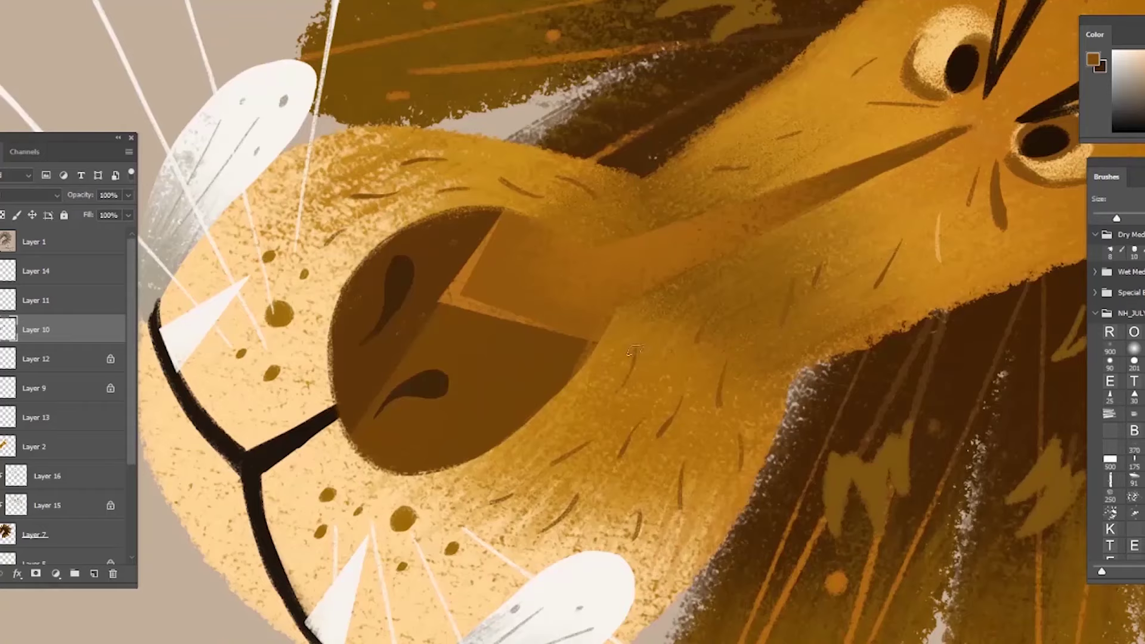
# Choose a pale yellow brush colour and draw a thin short hair on the cheek beside the nose
pyautogui.press(']')
pyautogui.moveTo(1006, 331); pyautogui.dragTo(842, 479)
pyautogui.click(1094, 59)
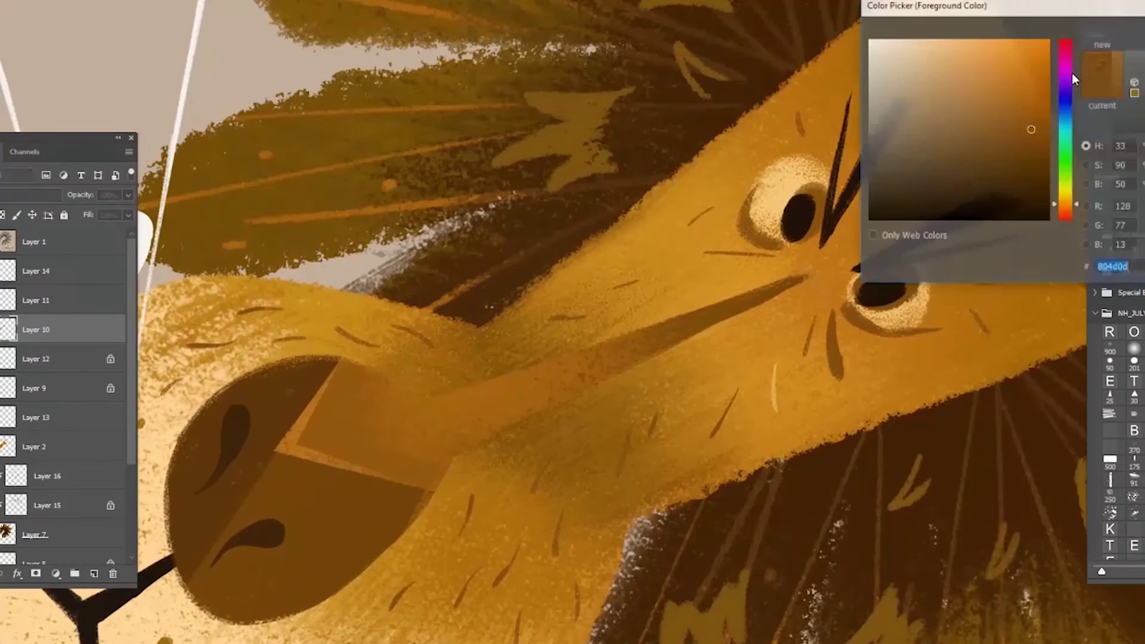
pyautogui.click(990, 59)
pyautogui.moveTo(1066, 204); pyautogui.dragTo(1066, 198)
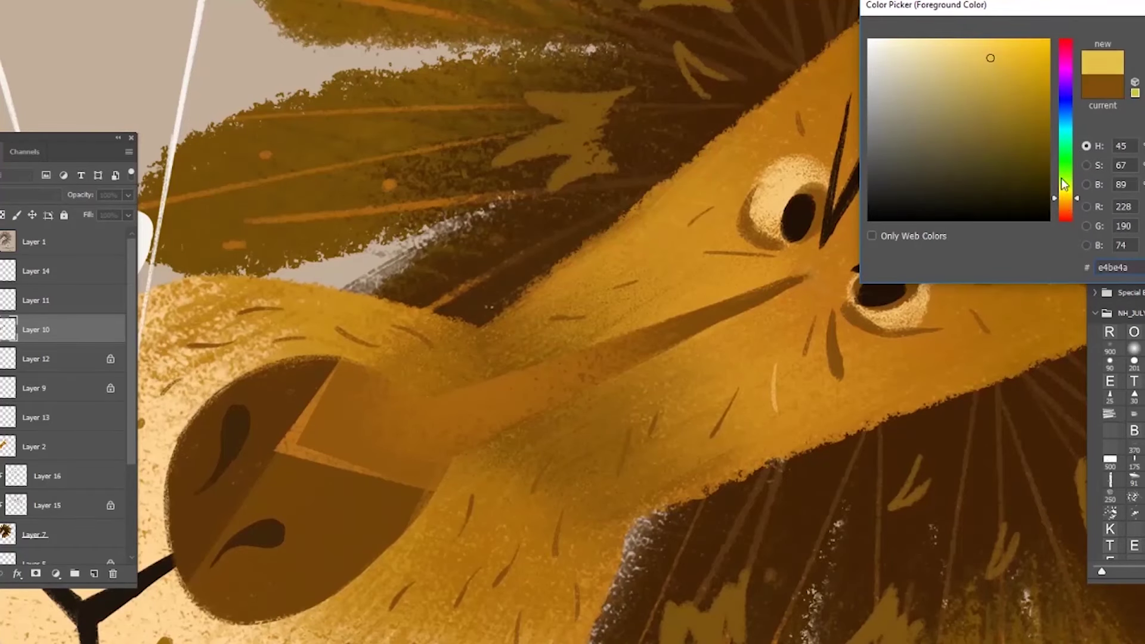
pyautogui.moveTo(980, 80); pyautogui.dragTo(966, 68)
pyautogui.press('Return')
pyautogui.moveTo(772, 577); pyautogui.dragTo(902, 445)
pyautogui.moveTo(605, 347); pyautogui.dragTo(592, 406)
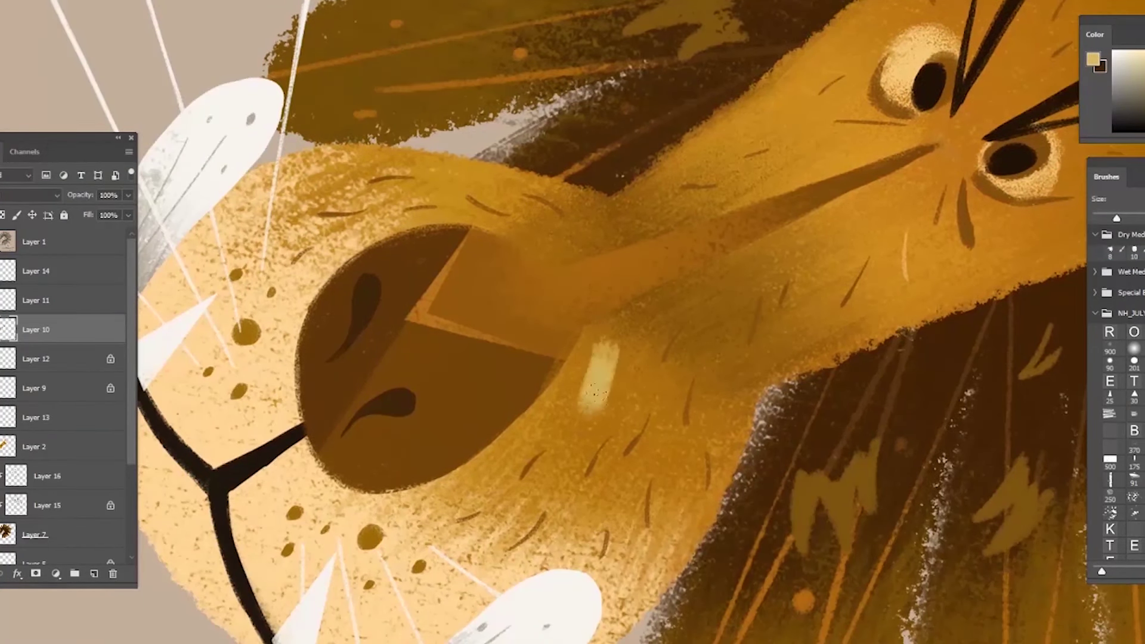
pyautogui.hotkey('ctrl', 'alt', 'z')
pyautogui.hotkey('ctrl', 'alt', 'z')
pyautogui.moveTo(602, 364); pyautogui.dragTo(595, 399)
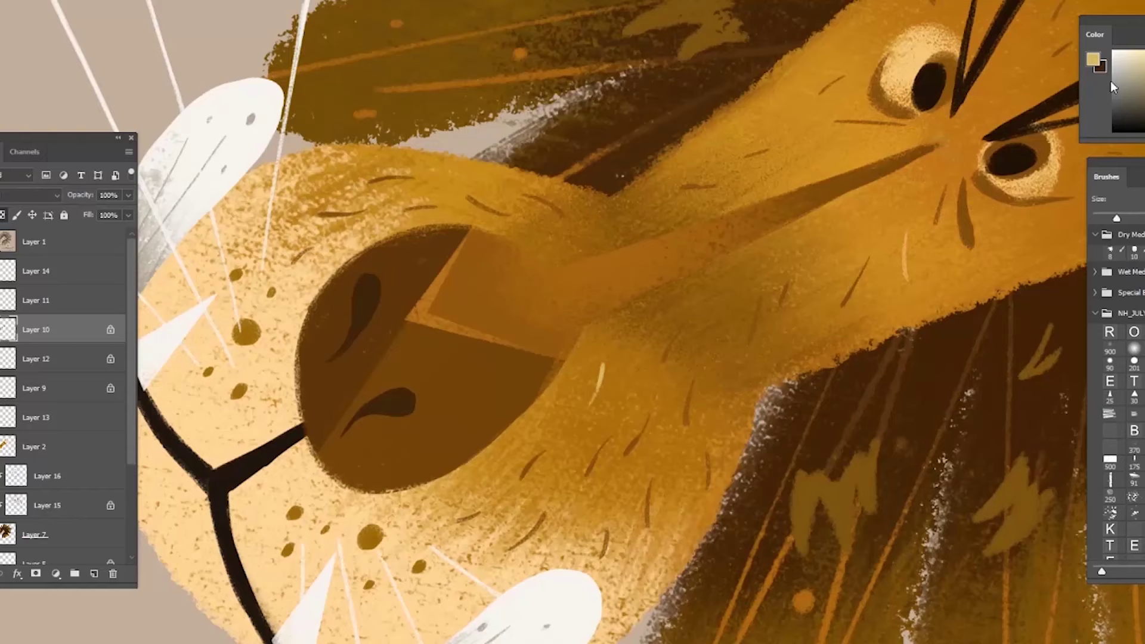
# Lighten the brush colour to pale peach and draw short curved hairs on the cheek and above the nose
pyautogui.click(1093, 59)
pyautogui.click(946, 70)
pyautogui.press('Return')
pyautogui.moveTo(737, 405); pyautogui.dragTo(834, 546)
pyautogui.moveTo(566, 343); pyautogui.dragTo(606, 361)
pyautogui.moveTo(565, 372); pyautogui.dragTo(616, 392)
pyautogui.hotkey('ctrl', 'alt', 'z')
pyautogui.moveTo(693, 574)
pyautogui.mouseDown()
pyautogui.moveTo(762, 461)
pyautogui.moveTo(770, 306)
pyautogui.moveTo(811, 497)
pyautogui.mouseUp()
pyautogui.moveTo(970, 347); pyautogui.dragTo(804, 392)
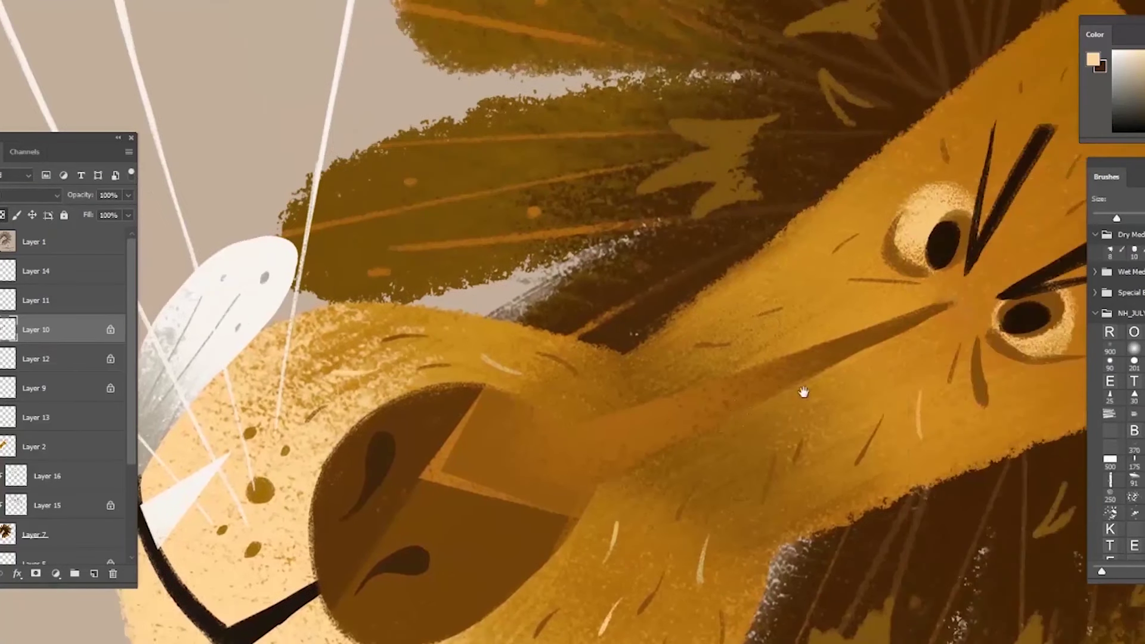
# Switch to a more orange peach and draw short hairs along the snout's bridge and the upper cheek
pyautogui.click(1094, 61)
pyautogui.moveTo(1066, 202); pyautogui.dragTo(1067, 208)
pyautogui.click(960, 47)
pyautogui.press('Return')
pyautogui.moveTo(692, 346); pyautogui.dragTo(733, 345)
pyautogui.moveTo(804, 439); pyautogui.dragTo(794, 462)
pyautogui.moveTo(701, 478); pyautogui.dragTo(677, 519)
pyautogui.moveTo(697, 610)
pyautogui.mouseDown()
pyautogui.moveTo(733, 466)
pyautogui.moveTo(695, 541)
pyautogui.mouseUp()
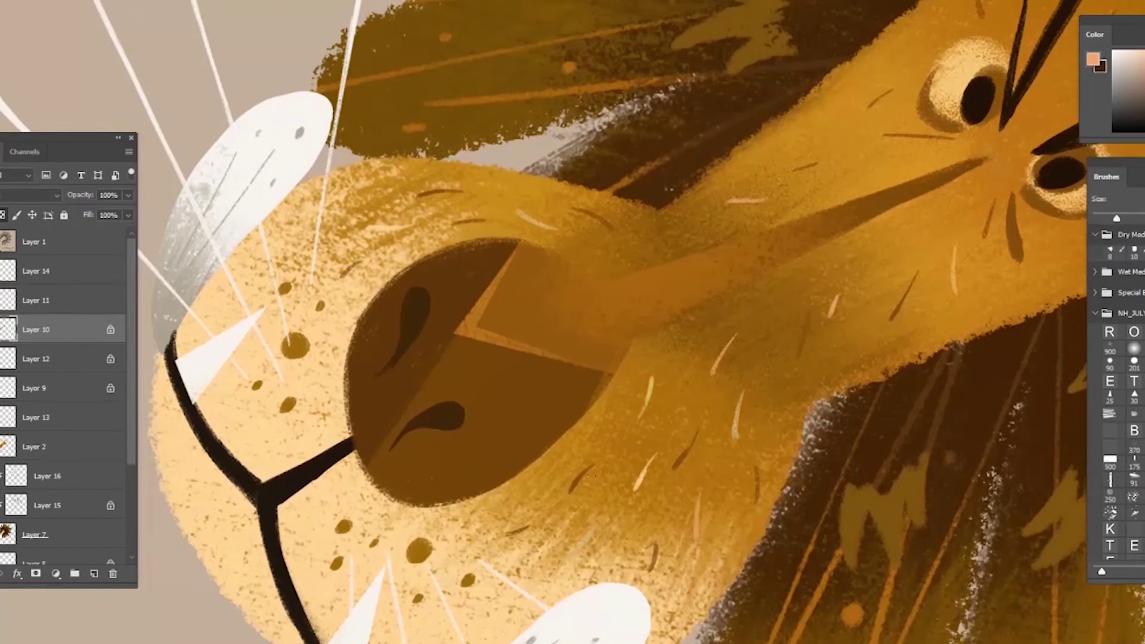
# Draw short peach hairs on the lower cheek and along the muzzle above the nose
pyautogui.moveTo(594, 465); pyautogui.dragTo(568, 495)
pyautogui.moveTo(717, 394); pyautogui.dragTo(808, 512)
pyautogui.moveTo(508, 315); pyautogui.dragTo(554, 307)
pyautogui.moveTo(457, 348); pyautogui.dragTo(486, 344)
# Draw short peach and pale yellow hairs across the forehead and beside the right eye
pyautogui.moveTo(1035, 481); pyautogui.dragTo(761, 516)
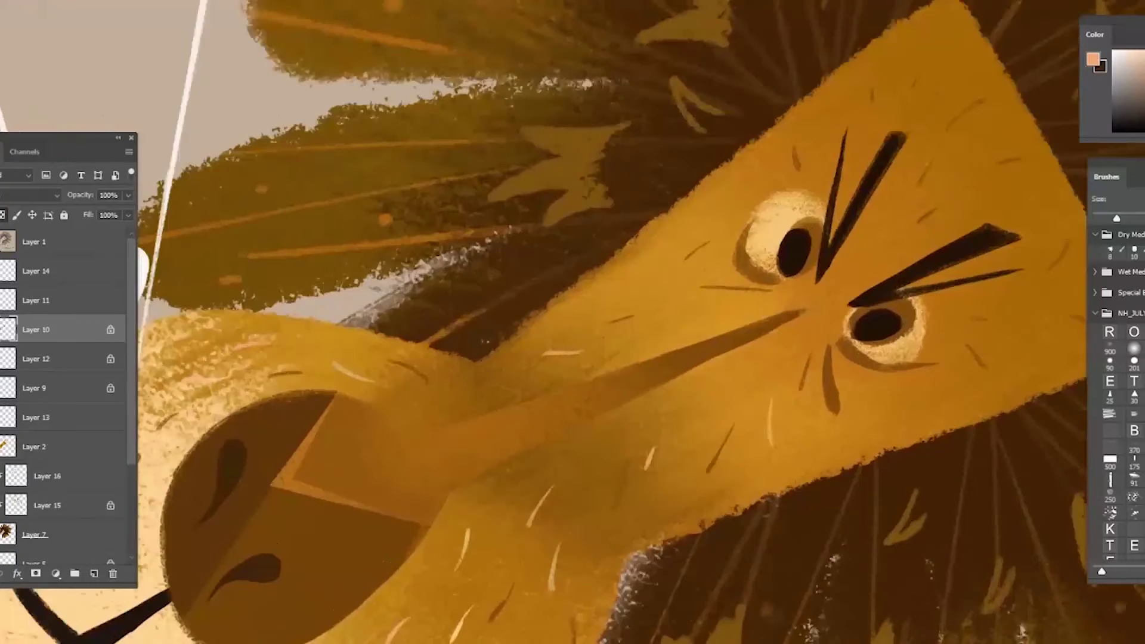
pyautogui.moveTo(969, 178); pyautogui.dragTo(861, 271)
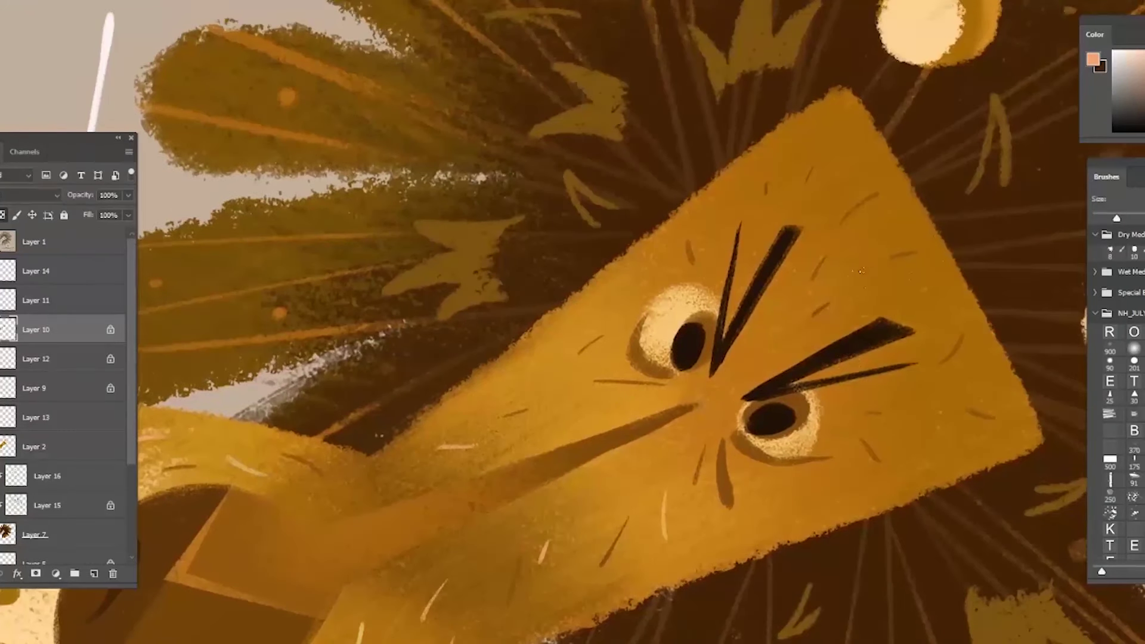
pyautogui.moveTo(862, 441); pyautogui.dragTo(876, 460)
pyautogui.moveTo(535, 614); pyautogui.dragTo(659, 476)
pyautogui.keyDown('alt'); pyautogui.click(487, 482); pyautogui.keyUp('alt')
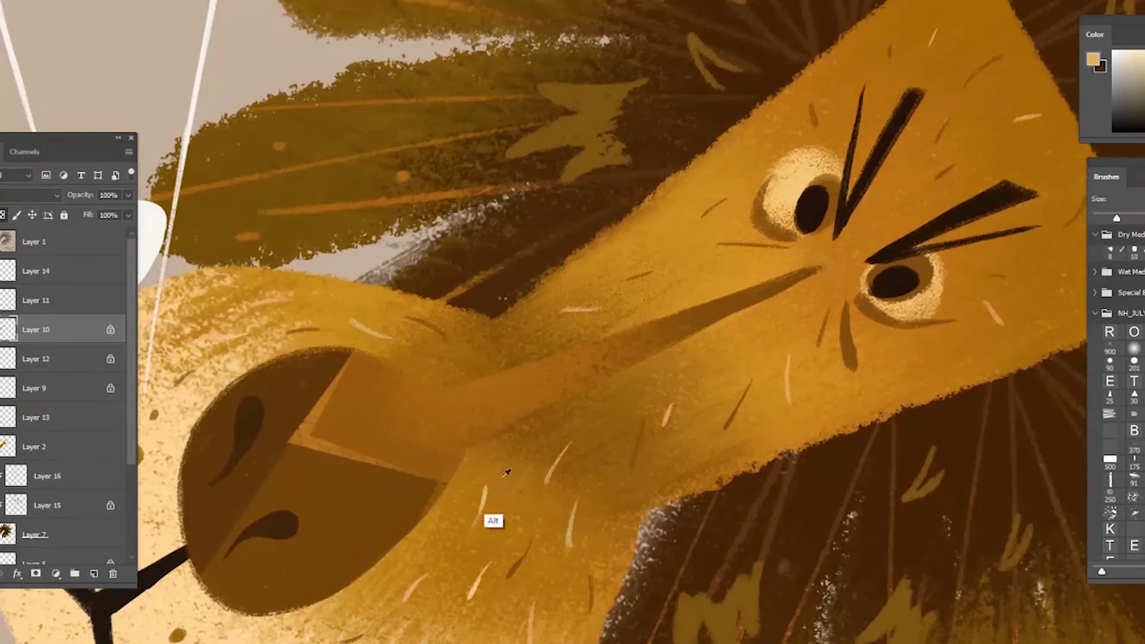
pyautogui.moveTo(505, 470); pyautogui.dragTo(240, 598)
pyautogui.moveTo(803, 349); pyautogui.dragTo(818, 322)
pyautogui.moveTo(622, 181); pyautogui.dragTo(624, 169)
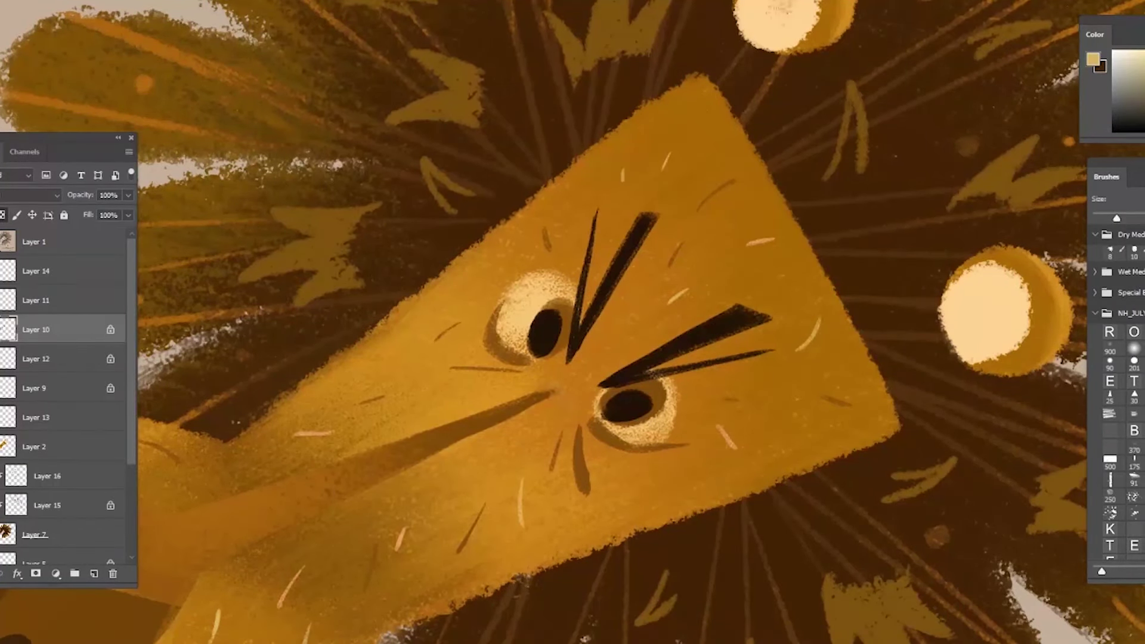
# On the face layer, choose a brighter, warmer orange and brush a highlight over the brow and snout
pyautogui.hotkey('ctrl', '-')
pyautogui.hotkey('ctrl', '-')
pyautogui.hotkey('ctrl', '-')
pyautogui.click(1092, 59)
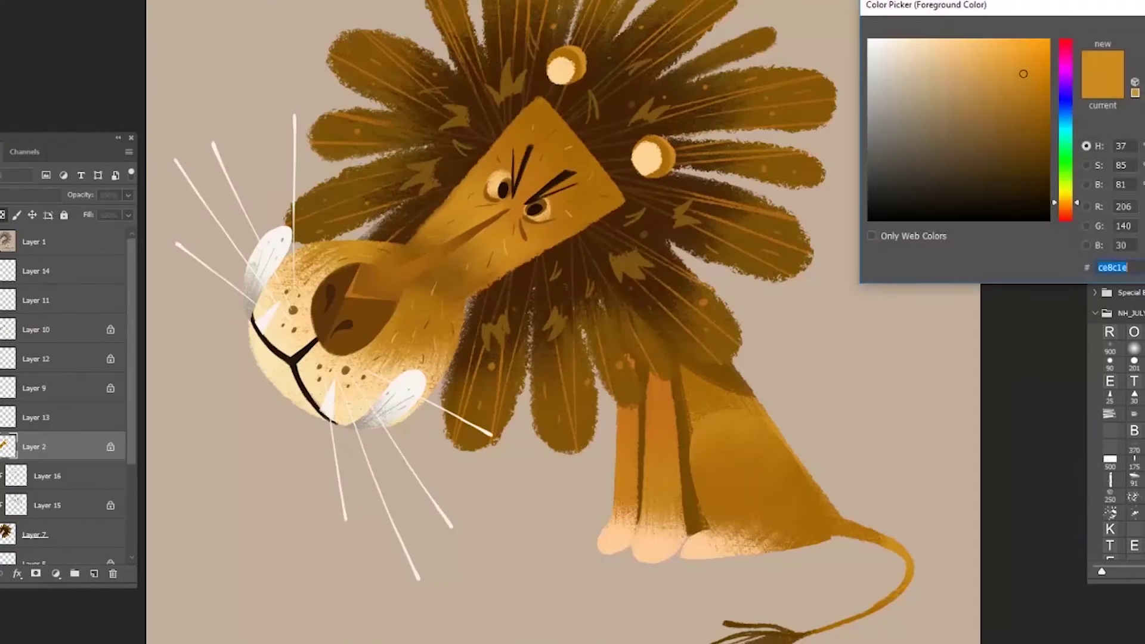
pyautogui.press('Return')
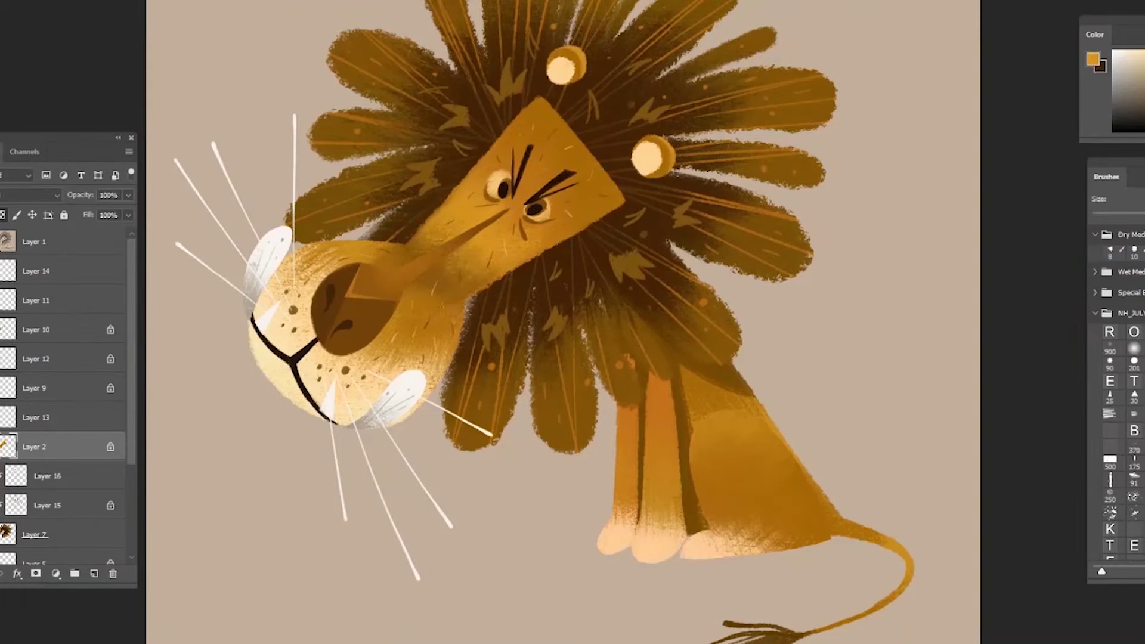
pyautogui.click(1092, 61)
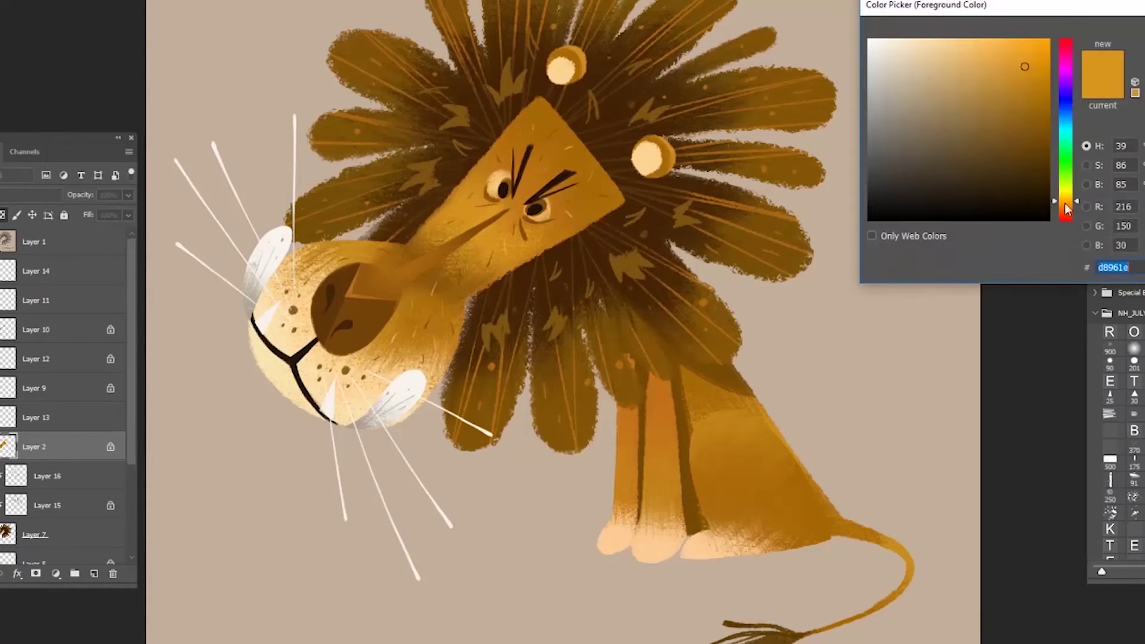
pyautogui.click(1066, 207)
pyautogui.click(997, 49)
pyautogui.press('Return')
pyautogui.moveTo(541, 165)
pyautogui.mouseDown()
pyautogui.moveTo(565, 189)
pyautogui.moveTo(520, 160)
pyautogui.moveTo(546, 191)
pyautogui.moveTo(565, 192)
pyautogui.moveTo(551, 182)
pyautogui.moveTo(471, 221)
pyautogui.moveTo(493, 251)
pyautogui.mouseUp()
# Sample nearby face colours and blend the shading between the brow, the snout and the cheek
pyautogui.keyDown('alt'); pyautogui.click(528, 159); pyautogui.keyUp('alt')
pyautogui.keyDown('alt'); pyautogui.click(467, 249); pyautogui.keyUp('alt')
pyautogui.keyDown('alt'); pyautogui.click(530, 183); pyautogui.keyUp('alt')
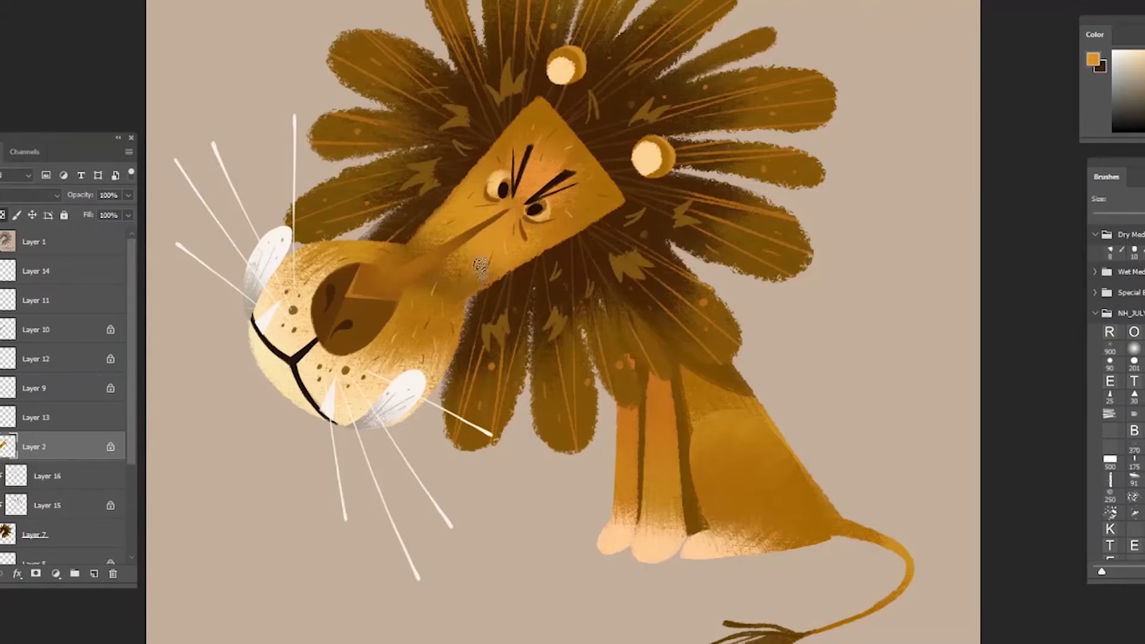
pyautogui.moveTo(473, 298)
pyautogui.mouseDown()
pyautogui.moveTo(476, 272)
pyautogui.moveTo(467, 287)
pyautogui.mouseUp()
pyautogui.keyDown('alt'); pyautogui.click(451, 281); pyautogui.keyUp('alt')
pyautogui.keyDown('alt'); pyautogui.click(507, 244); pyautogui.keyUp('alt')
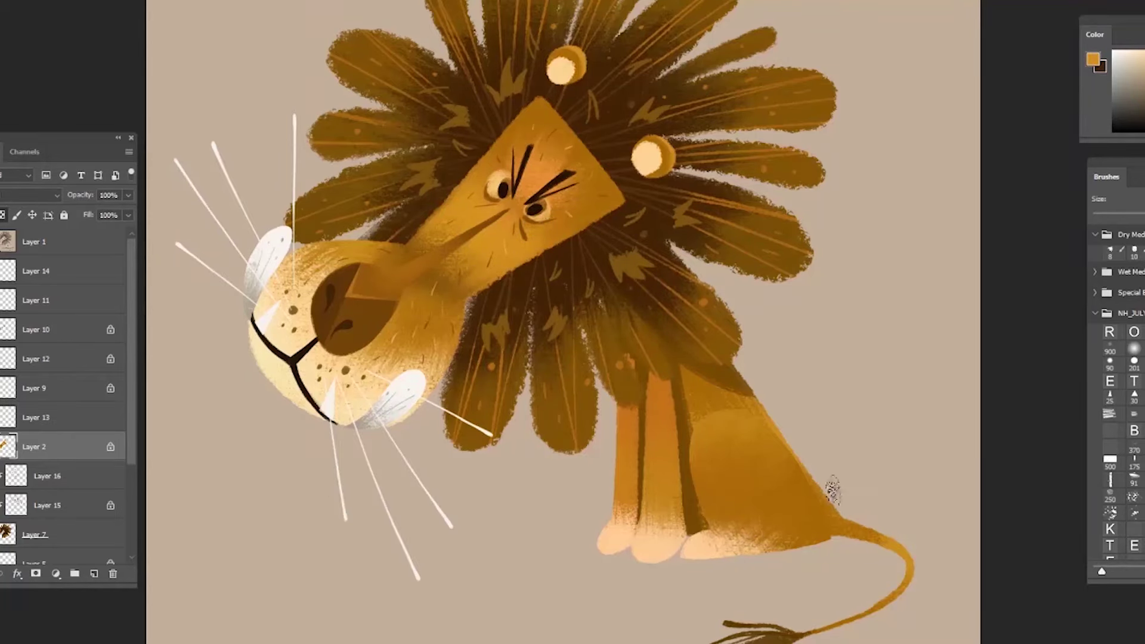
# Rework the tops of the two front legs beneath the mane with brown and orange shading on each leg's layer
pyautogui.moveTo(751, 513); pyautogui.dragTo(698, 477)
pyautogui.keyDown('ctrl'); pyautogui.click(609, 405); pyautogui.keyUp('ctrl')
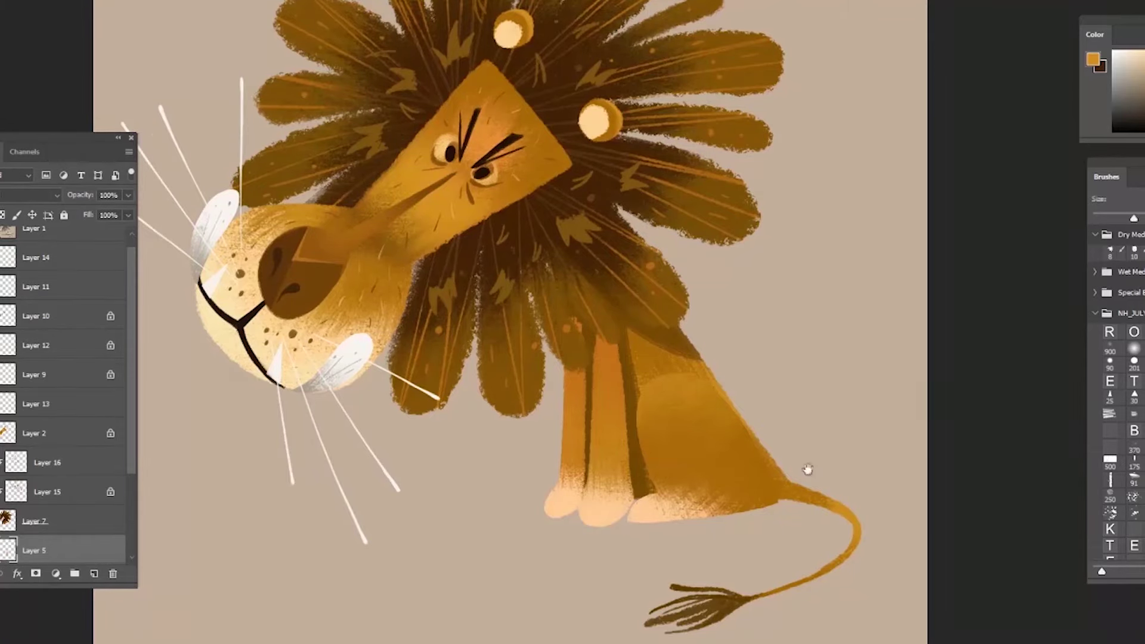
pyautogui.moveTo(808, 470); pyautogui.dragTo(762, 437)
pyautogui.moveTo(544, 362)
pyautogui.mouseDown()
pyautogui.moveTo(580, 398)
pyautogui.moveTo(563, 327)
pyautogui.moveTo(579, 388)
pyautogui.mouseUp()
pyautogui.hotkey('ctrl', 'z')
pyautogui.moveTo(548, 333)
pyautogui.mouseDown()
pyautogui.moveTo(574, 340)
pyautogui.moveTo(545, 342)
pyautogui.moveTo(580, 368)
pyautogui.moveTo(565, 335)
pyautogui.moveTo(567, 369)
pyautogui.mouseUp()
pyautogui.keyDown('alt'); pyautogui.click(564, 339); pyautogui.keyUp('alt')
pyautogui.keyDown('alt'); pyautogui.click(564, 339); pyautogui.keyUp('alt')
pyautogui.press(']')
pyautogui.press(']')
pyautogui.press(']')
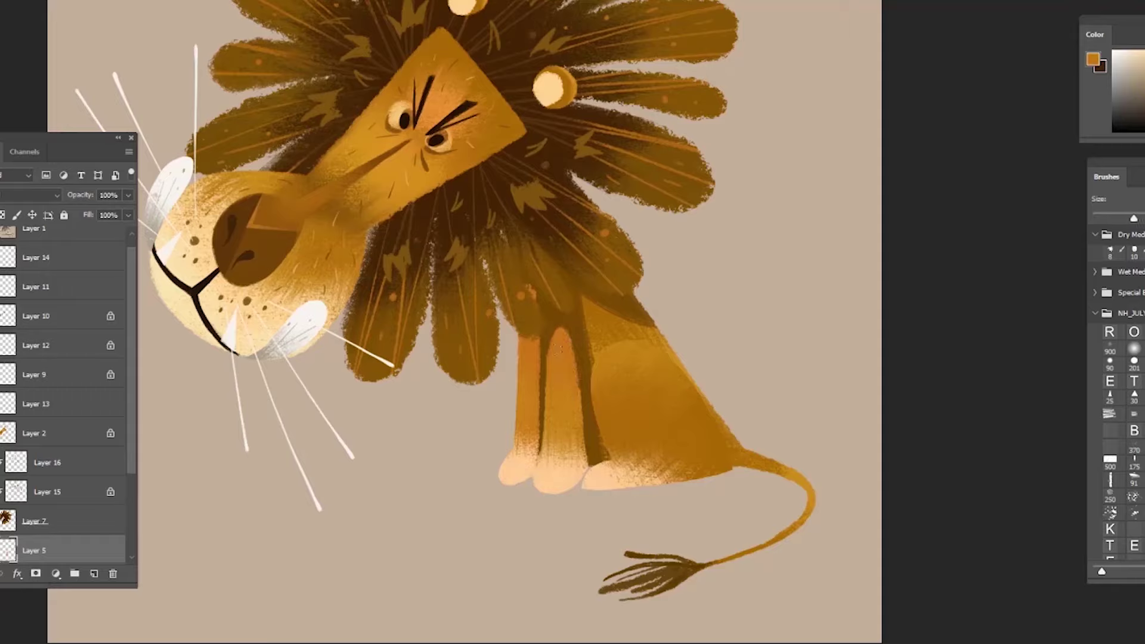
pyautogui.keyDown('ctrl'); pyautogui.click(534, 362); pyautogui.keyUp('ctrl')
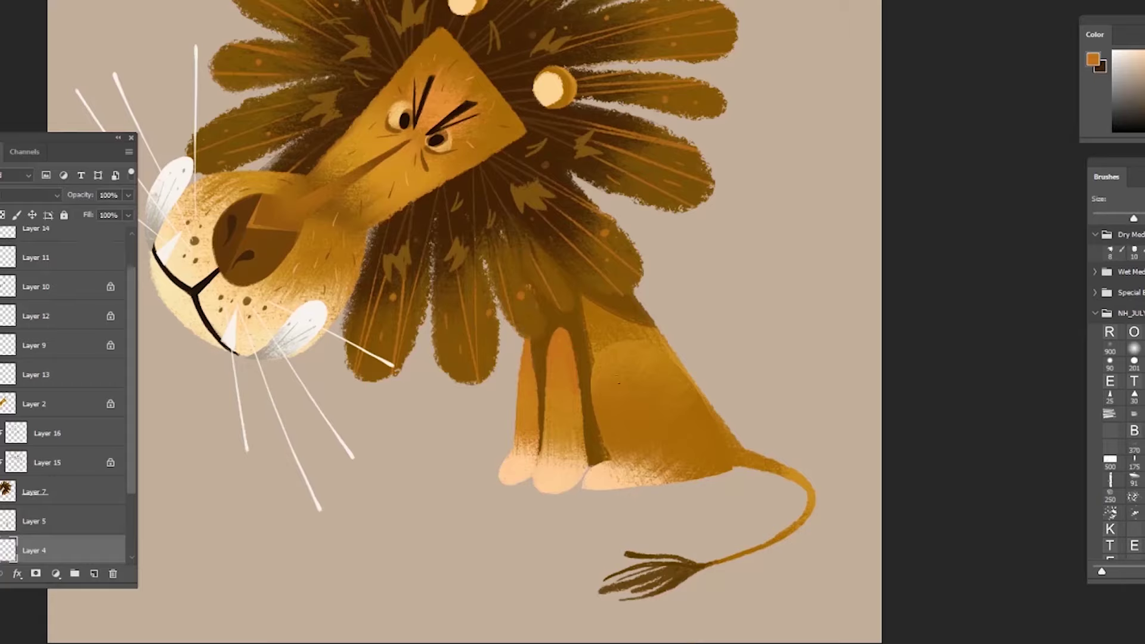
# Make the body layer active and mix a lighter brown, #84560b, as the painting colour
pyautogui.keyDown('alt'); pyautogui.click(587, 328); pyautogui.keyUp('alt')
pyautogui.keyDown('ctrl'); pyautogui.click(576, 314); pyautogui.keyUp('ctrl')
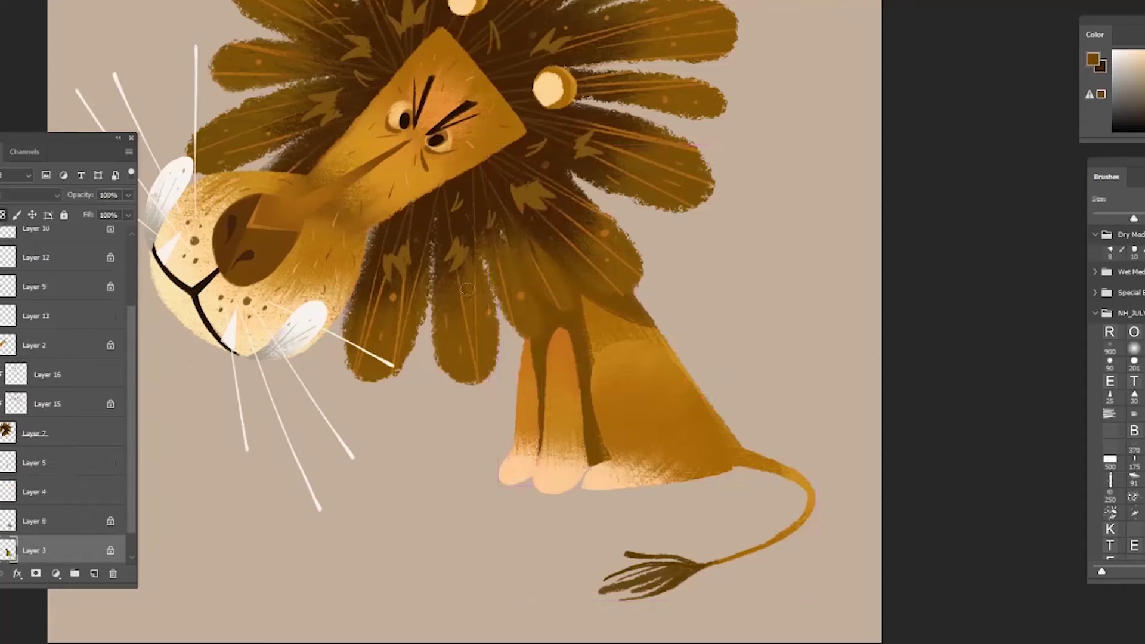
pyautogui.click(1092, 59)
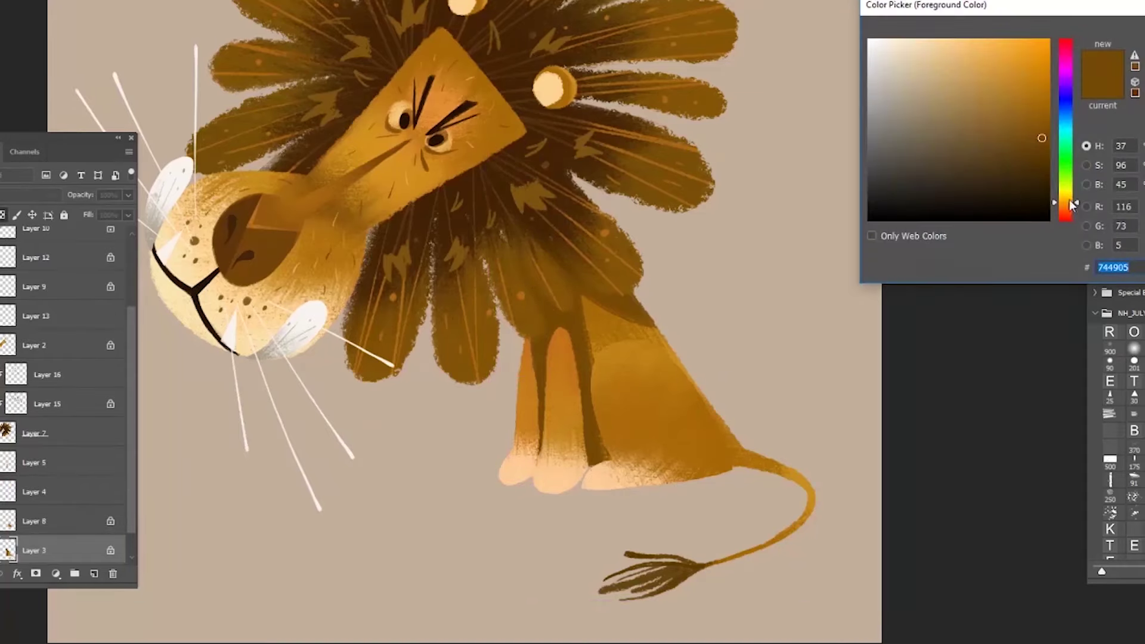
pyautogui.click(1068, 208)
pyautogui.moveTo(1019, 134); pyautogui.dragTo(1002, 128)
pyautogui.click(1068, 203)
pyautogui.click(1041, 101)
pyautogui.click(1035, 127)
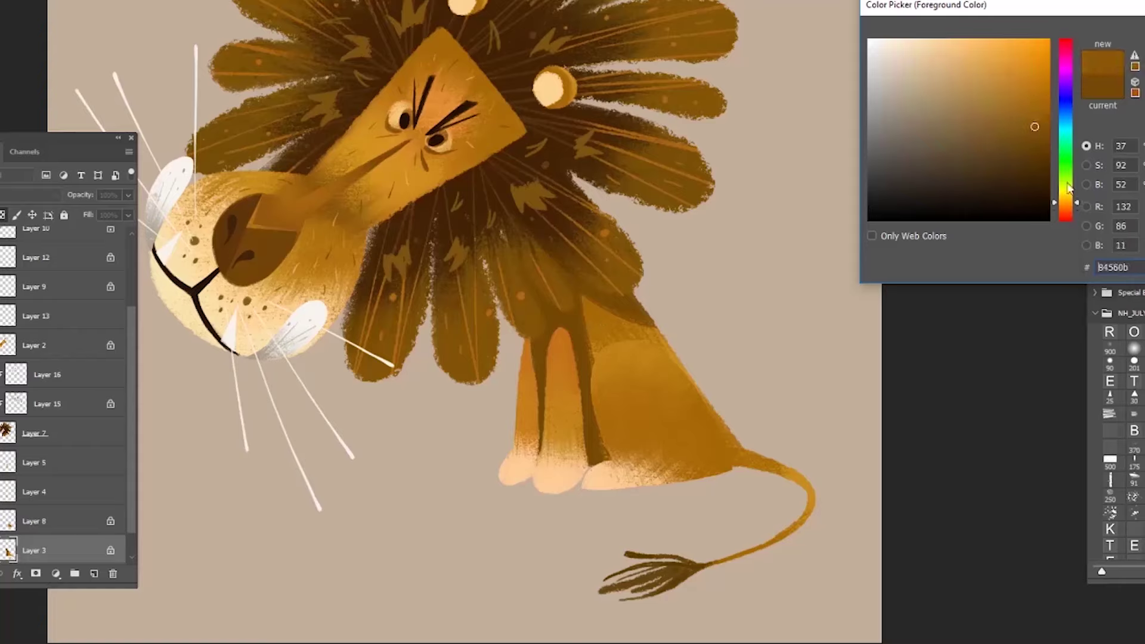
pyautogui.press('Return')
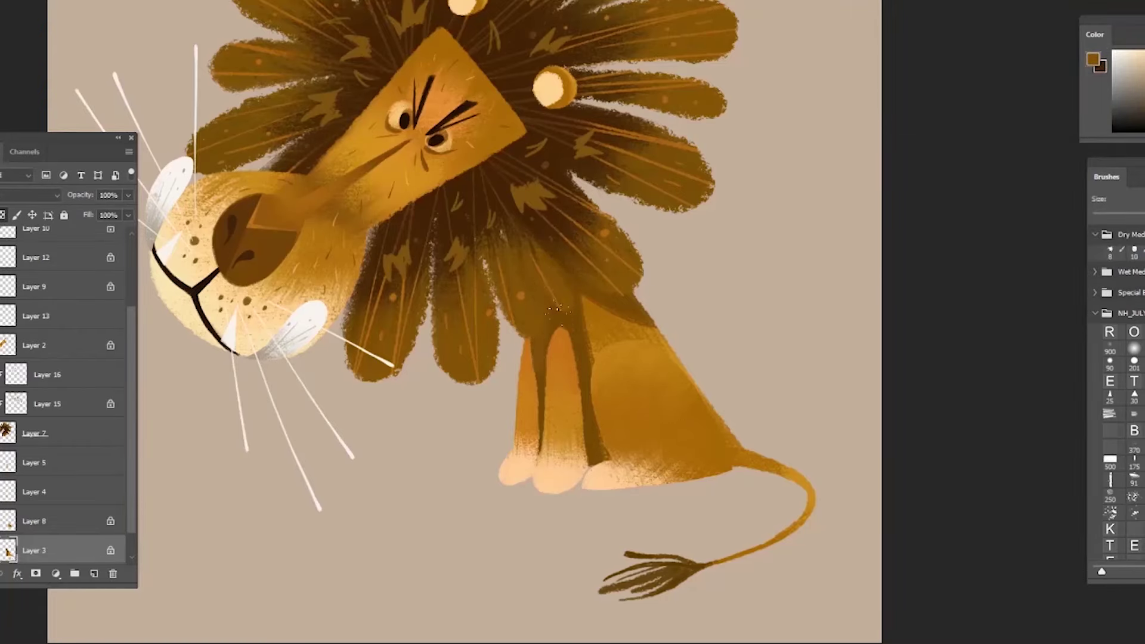
# Brush sampled browns and ochres over the body to shade the area between the mane, front leg and haunch
pyautogui.keyDown('alt'); pyautogui.click(600, 345); pyautogui.keyUp('alt')
pyautogui.keyDown('alt'); pyautogui.click(602, 335); pyautogui.keyUp('alt')
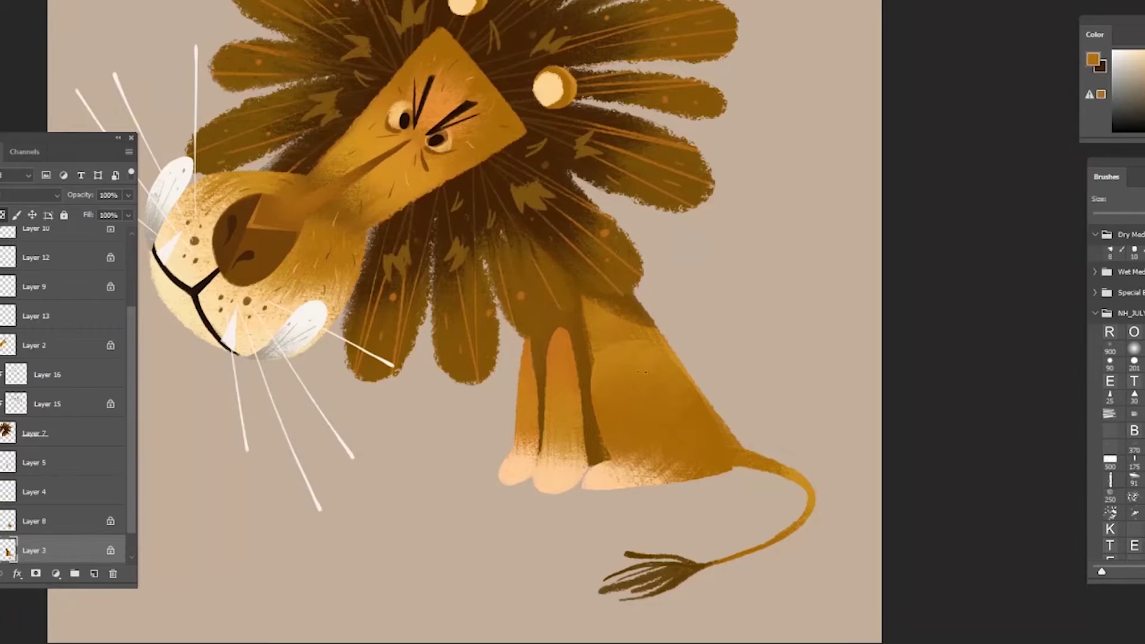
pyautogui.keyDown('alt'); pyautogui.click(603, 304); pyautogui.keyUp('alt')
pyautogui.moveTo(583, 319); pyautogui.dragTo(587, 387)
pyautogui.keyDown('alt'); pyautogui.click(580, 327); pyautogui.keyUp('alt')
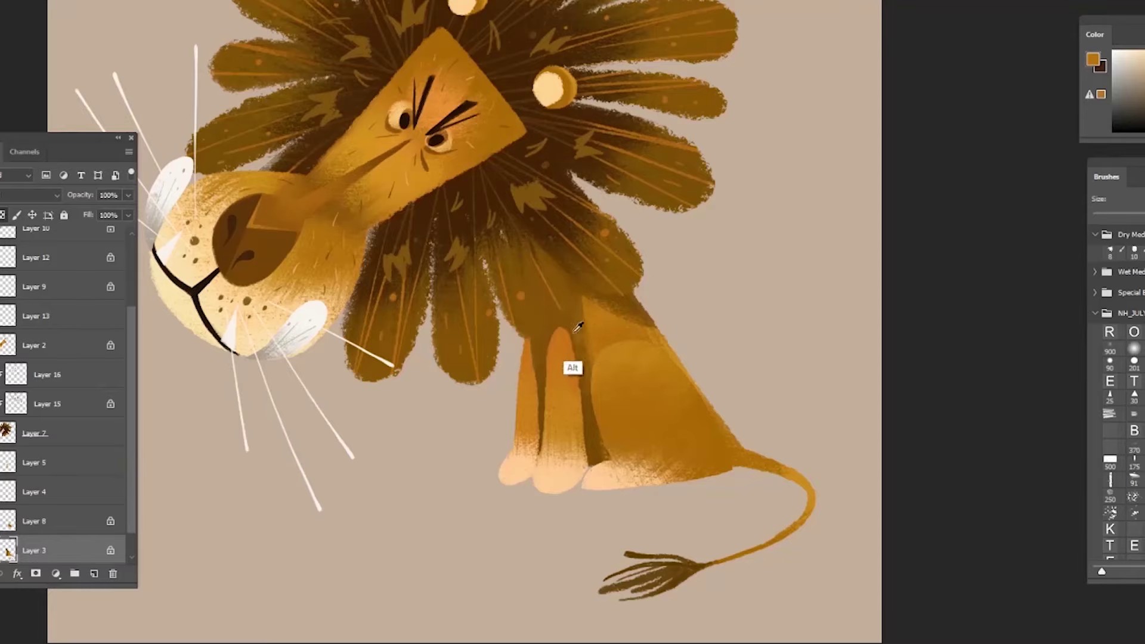
pyautogui.moveTo(691, 395); pyautogui.dragTo(677, 438)
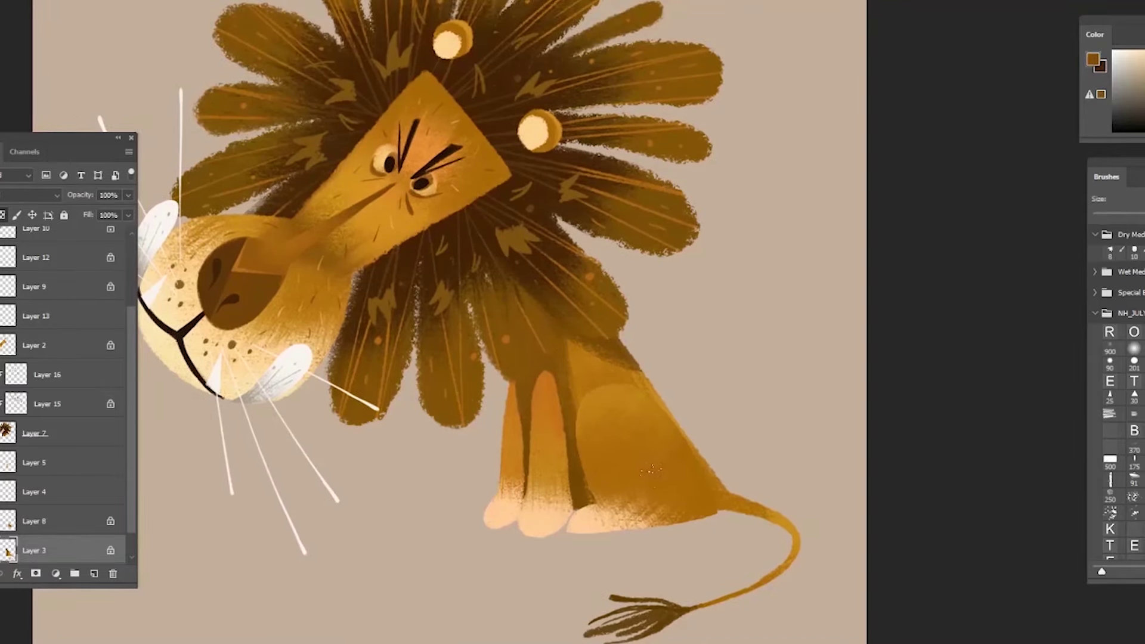
pyautogui.keyDown('alt'); pyautogui.click(579, 373); pyautogui.keyUp('alt')
pyautogui.moveTo(566, 337); pyautogui.dragTo(576, 474)
pyautogui.keyDown('alt'); pyautogui.click(544, 363); pyautogui.keyUp('alt')
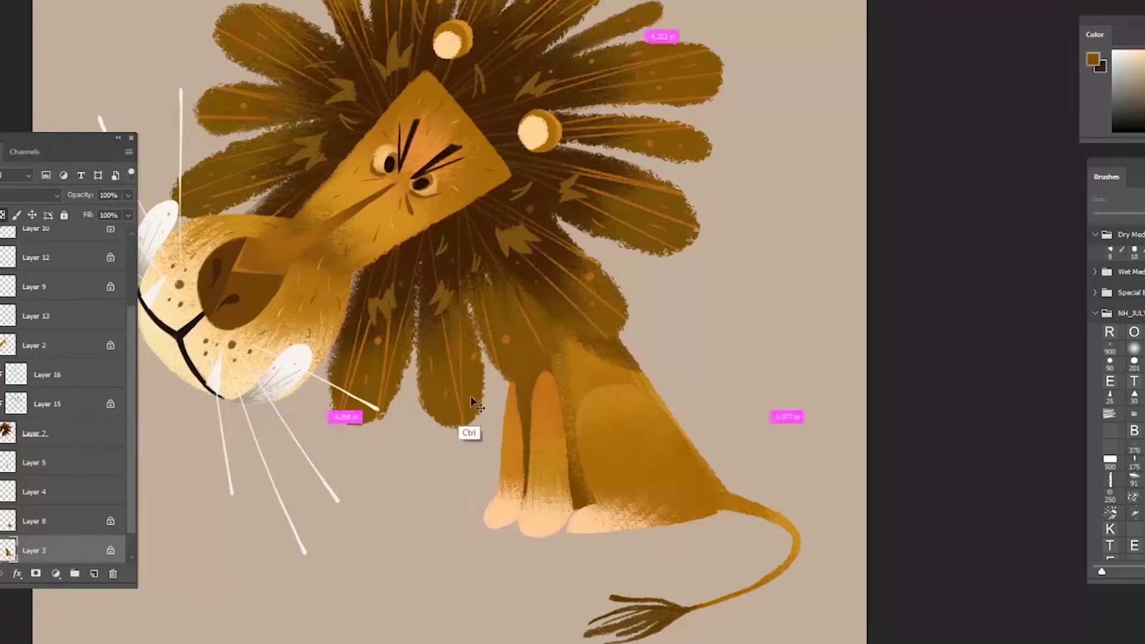
# On the mane layer, choose a very dark brown and deepen the shading around the face
pyautogui.click(36, 433)
pyautogui.click(1092, 59)
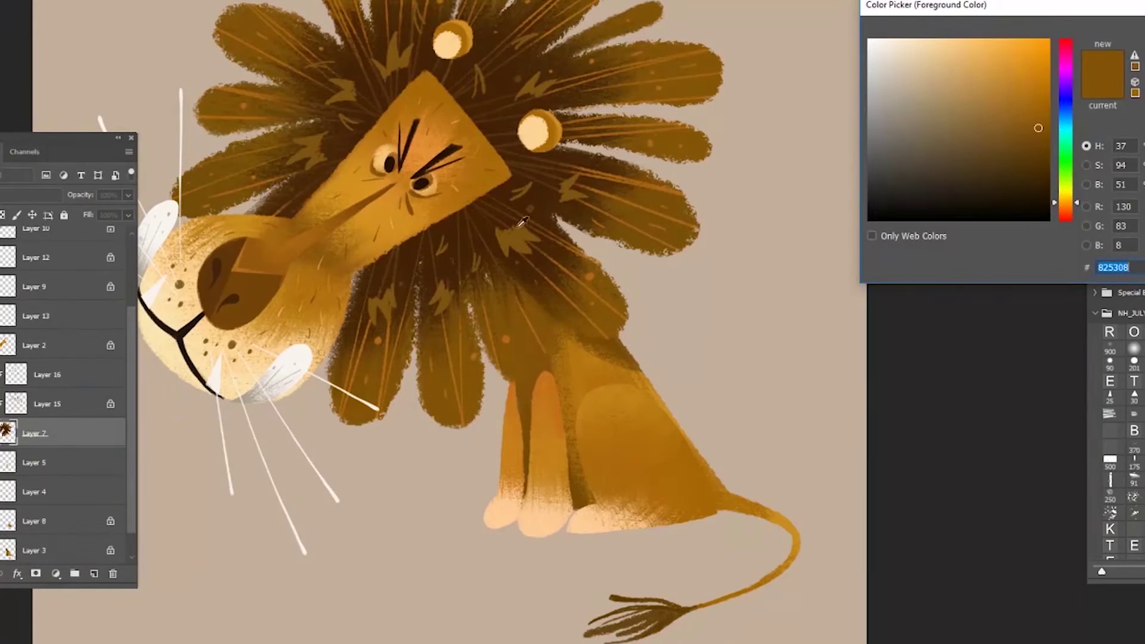
pyautogui.click(509, 190)
pyautogui.click(1019, 183)
pyautogui.press('Return')
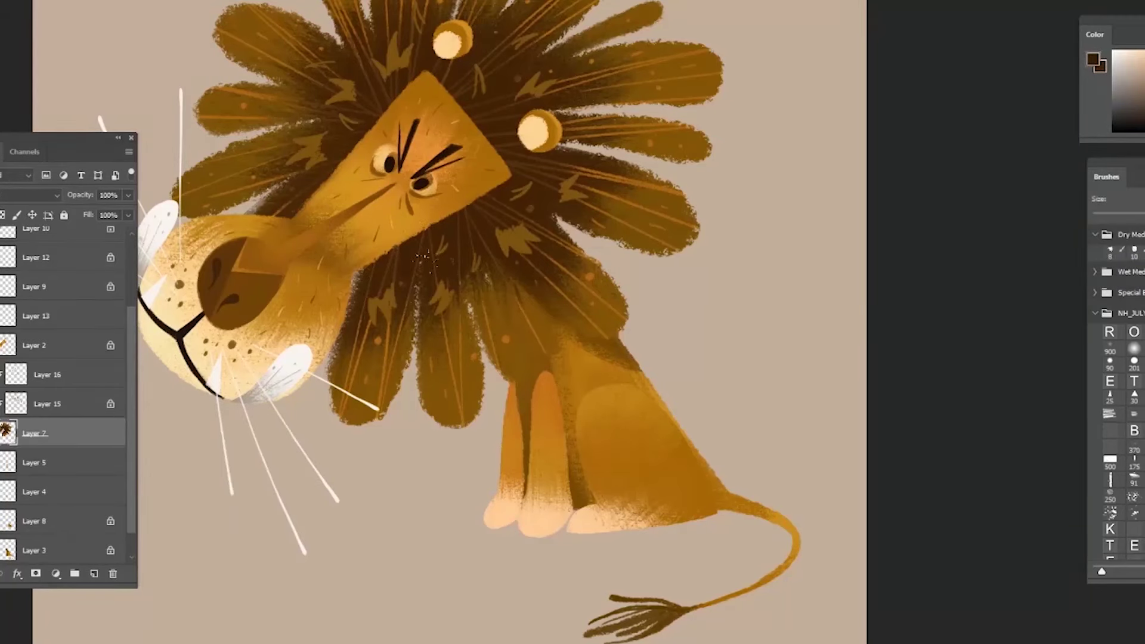
pyautogui.moveTo(576, 312); pyautogui.dragTo(649, 535)
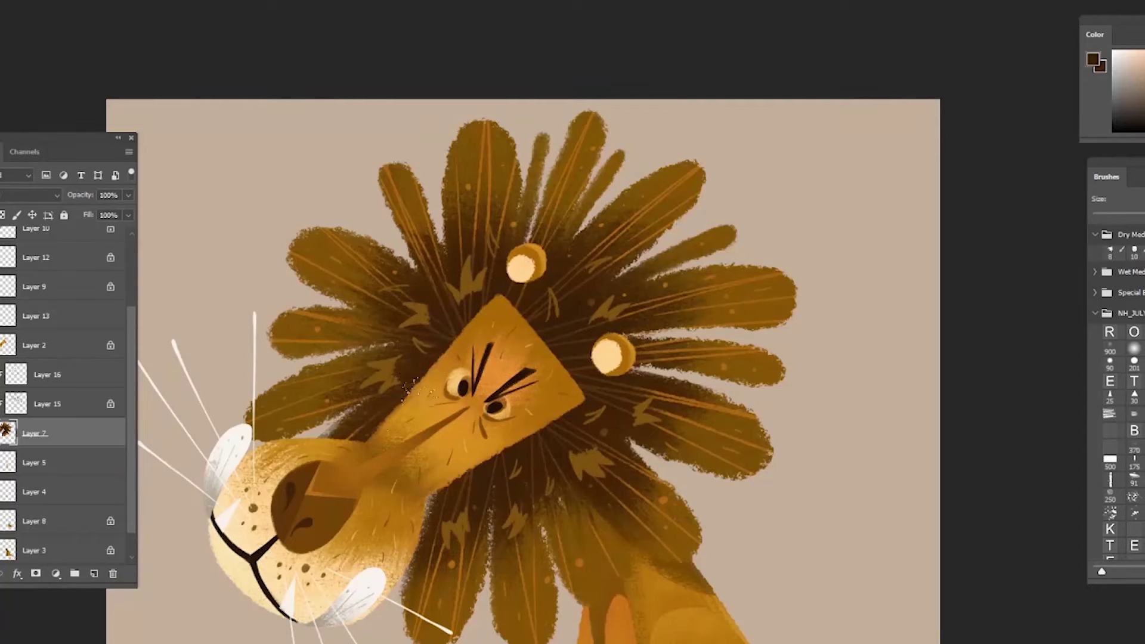
# On the body layer, brush a sampled brown shadow beneath the mane, behind the tops of the front legs
pyautogui.scroll(-4, 751, 399)
pyautogui.hscroll(2, 752, 399)
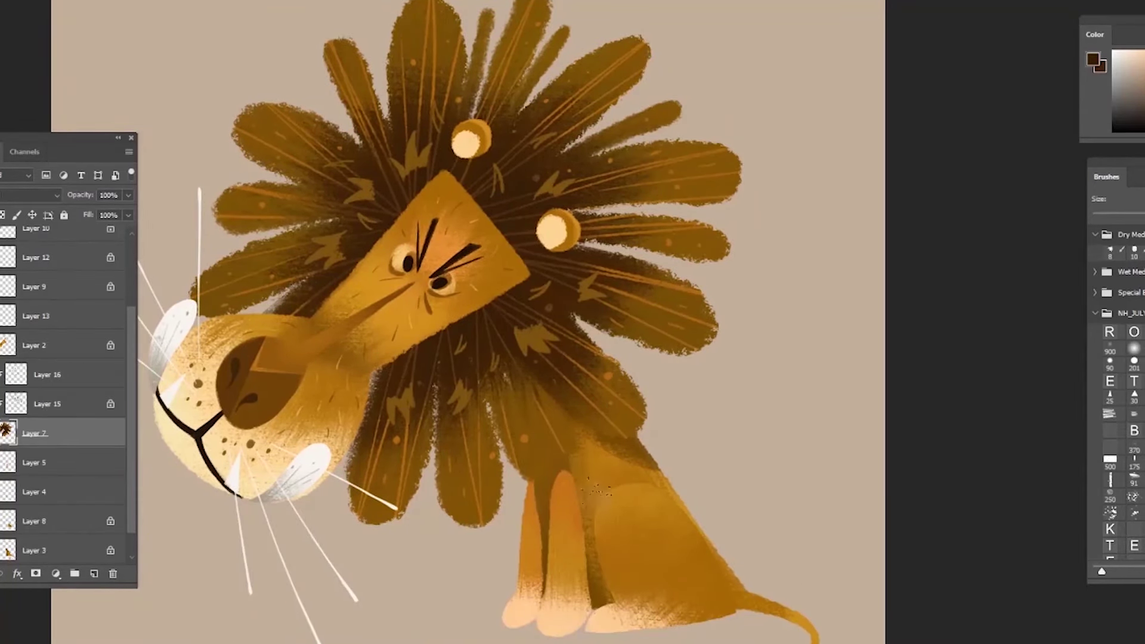
pyautogui.keyDown('ctrl'); pyautogui.click(582, 468); pyautogui.keyUp('ctrl')
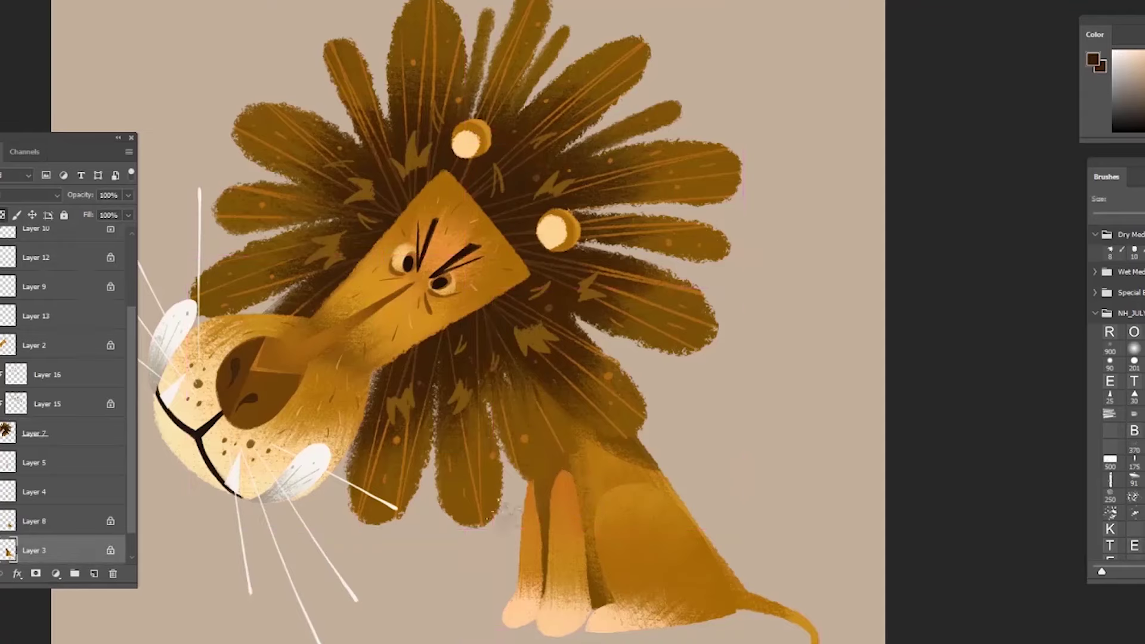
pyautogui.keyDown('alt'); pyautogui.click(628, 463); pyautogui.keyUp('alt')
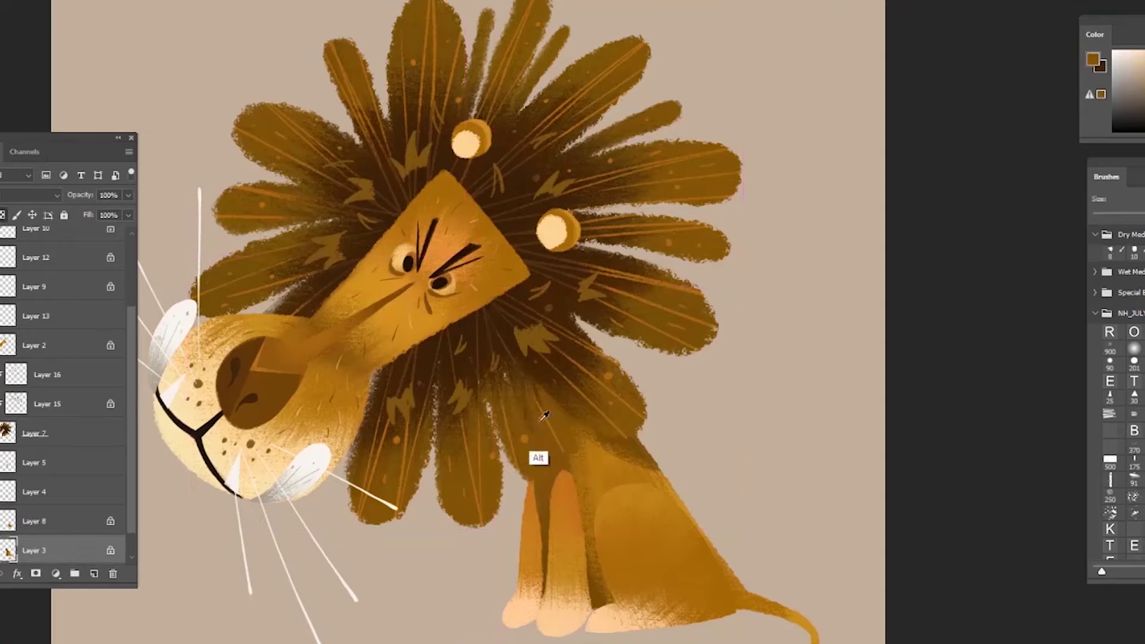
pyautogui.keyDown('alt'); pyautogui.click(541, 420); pyautogui.keyUp('alt')
pyautogui.moveTo(555, 462)
pyautogui.mouseDown()
pyautogui.moveTo(562, 473)
pyautogui.moveTo(585, 435)
pyautogui.moveTo(589, 501)
pyautogui.mouseUp()
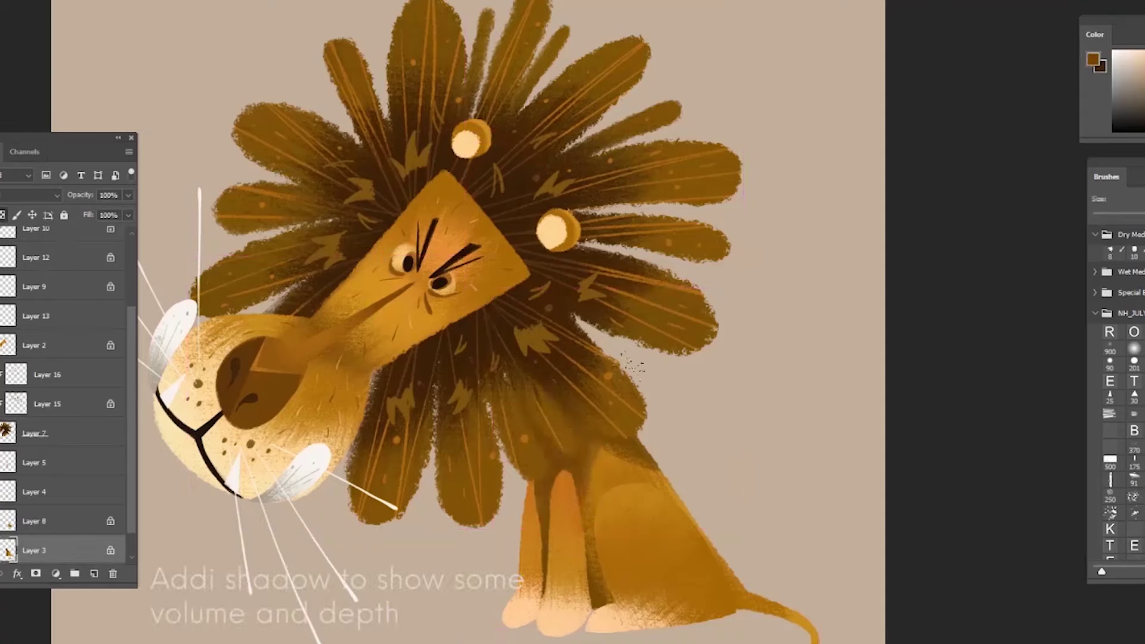
pyautogui.moveTo(592, 444); pyautogui.dragTo(587, 510)
pyautogui.moveTo(669, 431); pyautogui.dragTo(662, 366)
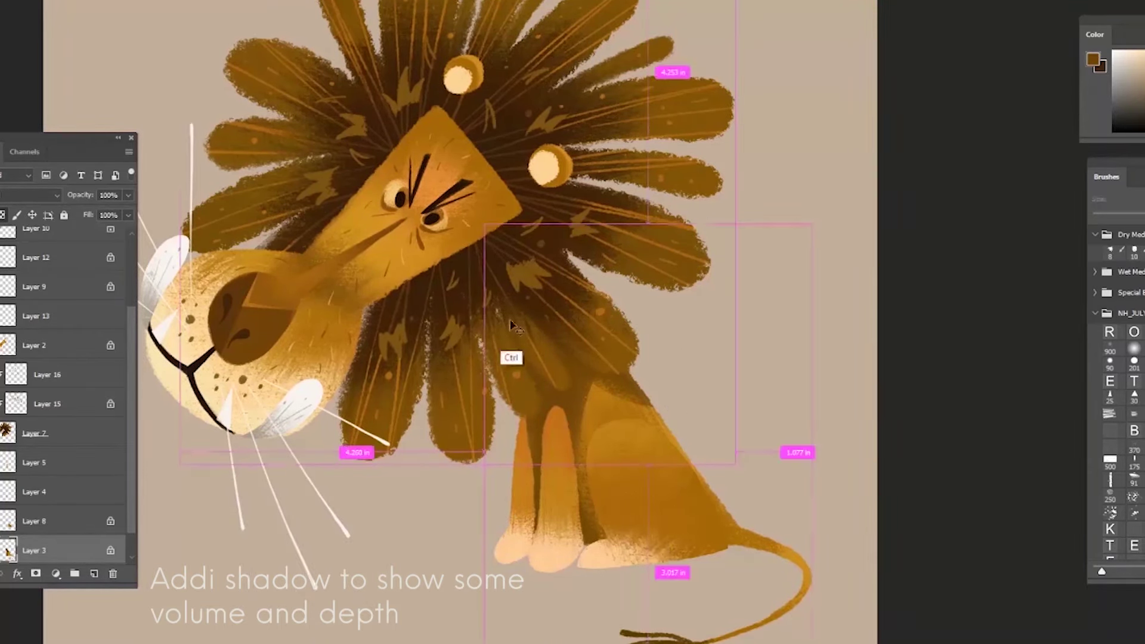
# Return to the mane layer and blend sampled dark browns into the lower mane above the front legs
pyautogui.keyDown('ctrl'); pyautogui.click(453, 295); pyautogui.keyUp('ctrl')
pyautogui.keyDown('alt'); pyautogui.click(455, 294); pyautogui.keyUp('alt')
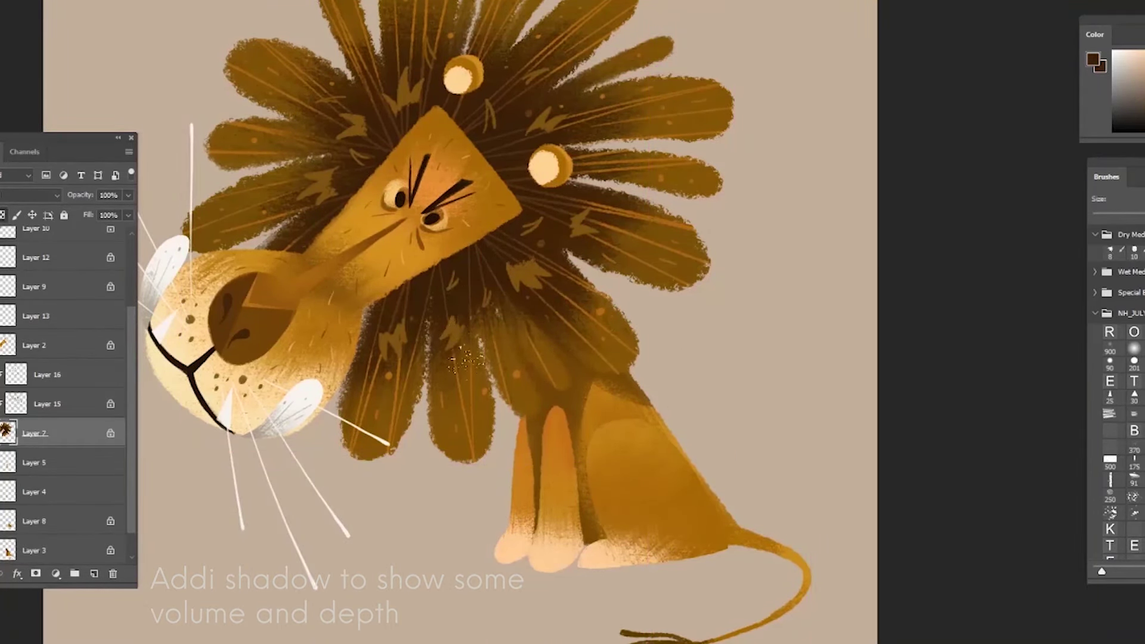
pyautogui.keyDown('alt'); pyautogui.click(457, 383); pyautogui.keyUp('alt')
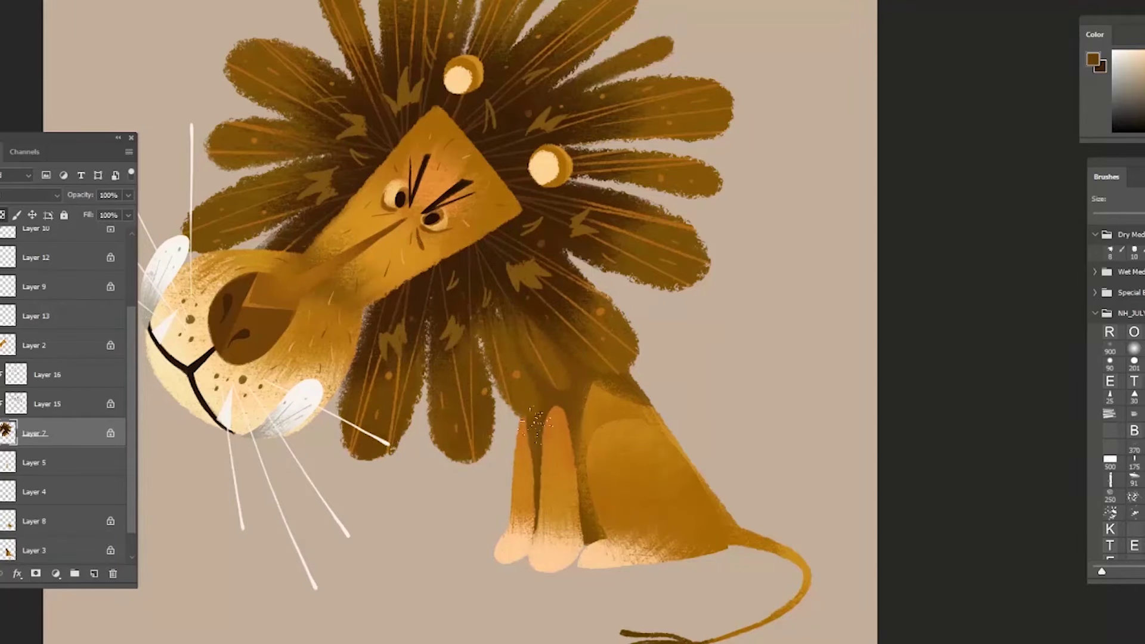
pyautogui.moveTo(528, 385)
pyautogui.mouseDown()
pyautogui.moveTo(531, 401)
pyautogui.moveTo(614, 360)
pyautogui.moveTo(604, 311)
pyautogui.mouseUp()
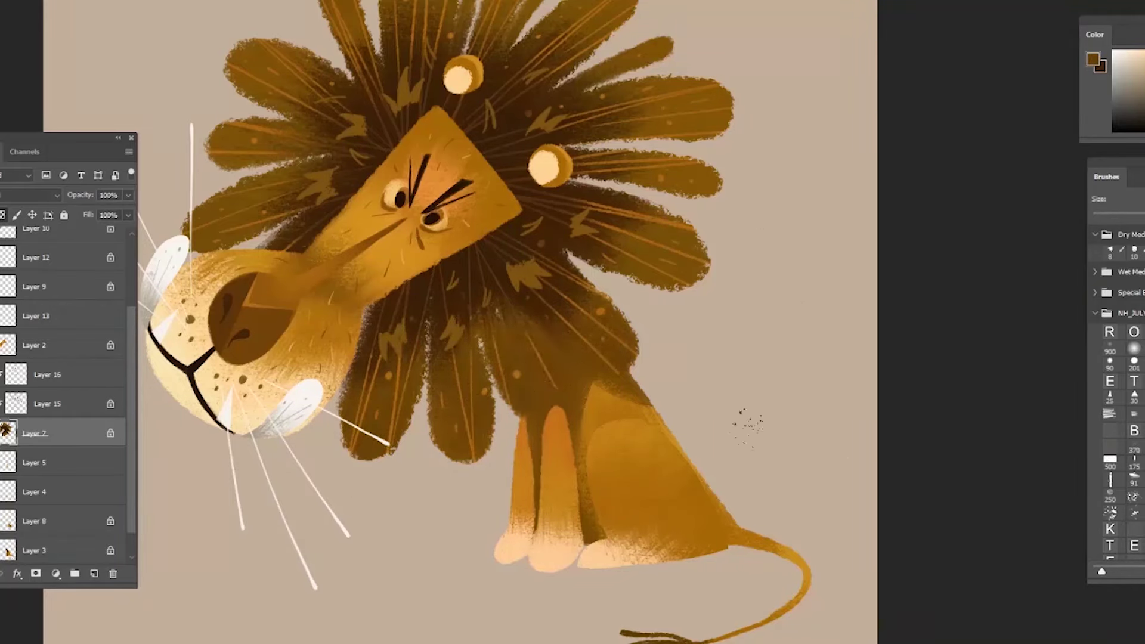
# Rework the brown shading on the mane lobes over the chest and beneath the snout with sampled mane colours
pyautogui.keyDown('alt'); pyautogui.click(607, 389); pyautogui.keyUp('alt')
pyautogui.press('r')
pyautogui.moveTo(607, 412)
pyautogui.mouseDown()
pyautogui.moveTo(812, 376)
pyautogui.moveTo(823, 313)
pyautogui.mouseUp()
pyautogui.moveTo(701, 398)
pyautogui.mouseDown()
pyautogui.moveTo(678, 377)
pyautogui.moveTo(680, 421)
pyautogui.moveTo(695, 423)
pyautogui.mouseUp()
pyautogui.moveTo(651, 301)
pyautogui.mouseDown()
pyautogui.moveTo(603, 363)
pyautogui.moveTo(603, 387)
pyautogui.moveTo(589, 391)
pyautogui.mouseUp()
pyautogui.moveTo(777, 434); pyautogui.dragTo(705, 462)
pyautogui.moveTo(778, 459); pyautogui.dragTo(716, 474)
pyautogui.press('Escape')
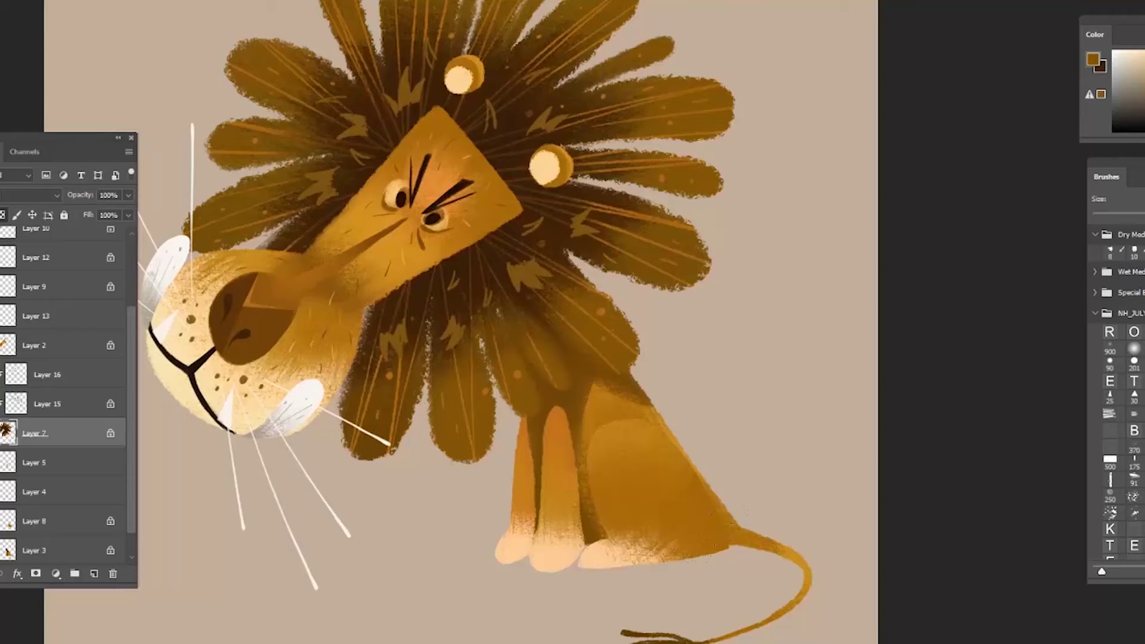
pyautogui.moveTo(376, 447); pyautogui.dragTo(361, 364)
pyautogui.keyDown('alt'); pyautogui.click(410, 353); pyautogui.keyUp('alt')
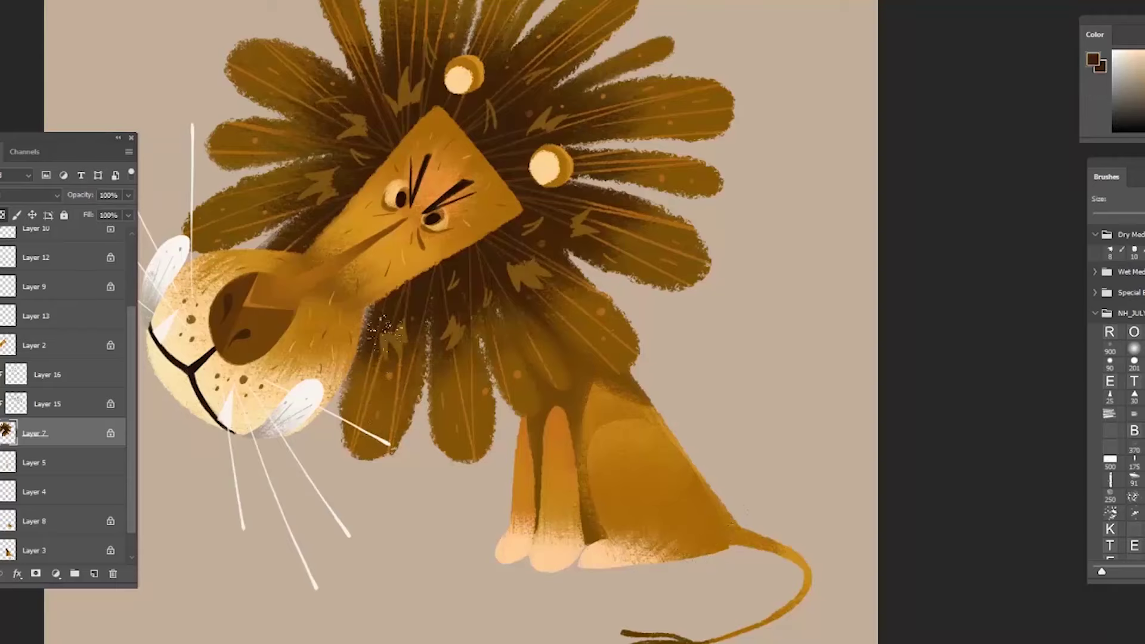
# On the haunch layer, mix a brighter orange from the sampled colour and brush it over the upper haunch
pyautogui.press('ctrl')
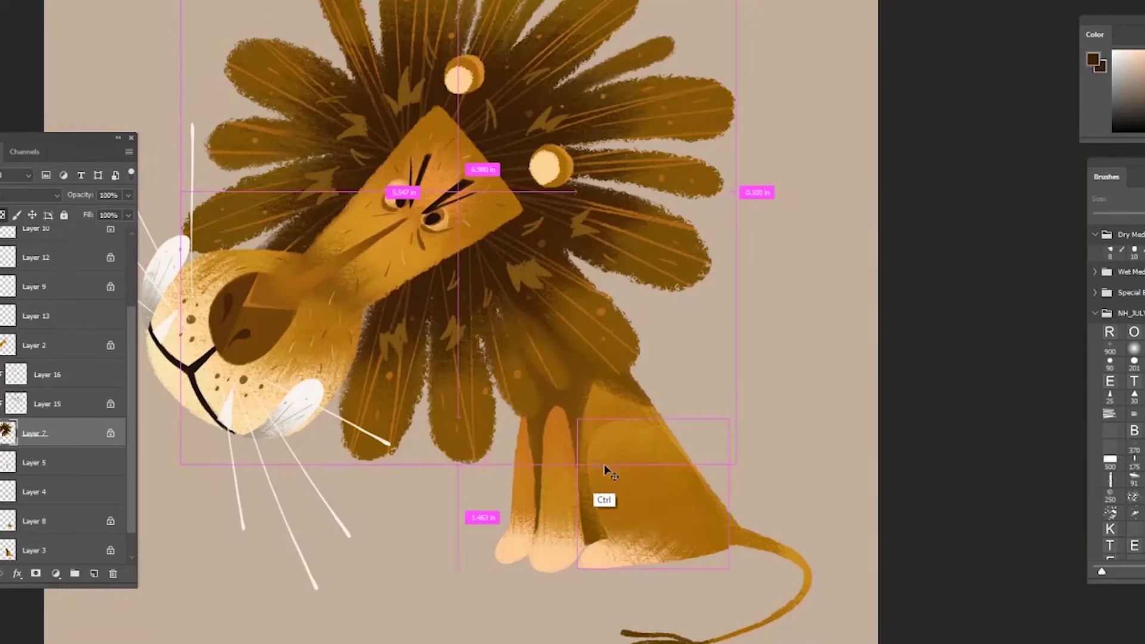
pyautogui.keyDown('ctrl'); pyautogui.click(650, 486); pyautogui.keyUp('ctrl')
pyautogui.keyDown('alt'); pyautogui.click(640, 478); pyautogui.keyUp('alt')
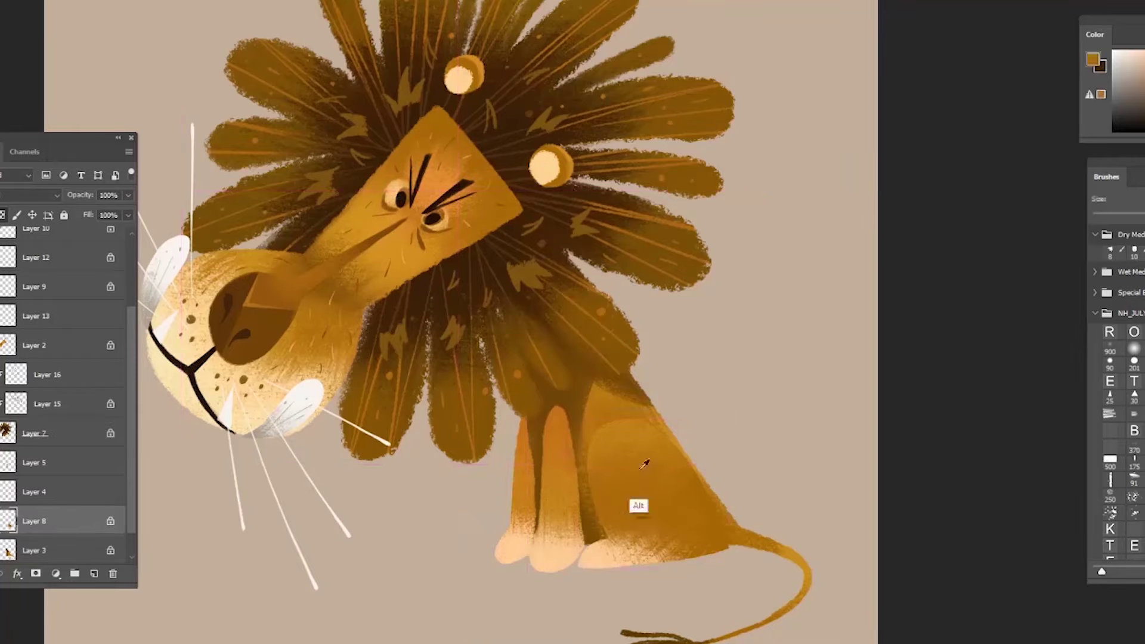
pyautogui.click(1093, 59)
pyautogui.click(1036, 80)
pyautogui.moveTo(1065, 205); pyautogui.dragTo(1066, 203)
pyautogui.click(1037, 69)
pyautogui.press('Return')
pyautogui.moveTo(600, 471); pyautogui.dragTo(679, 456)
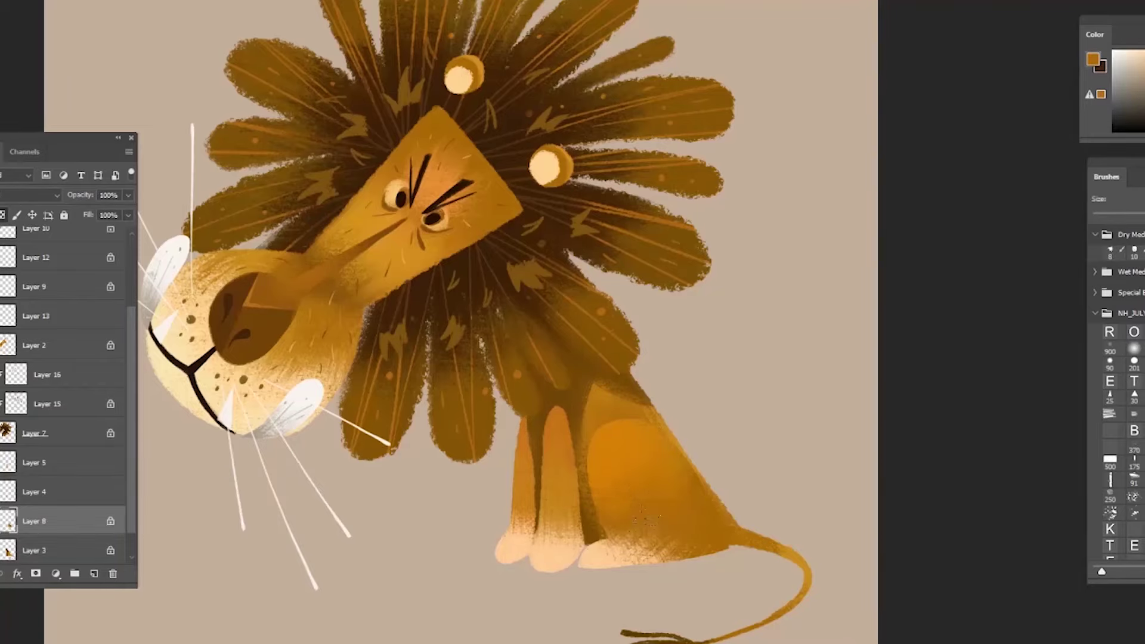
# Clip a new layer to the nearer front leg and draw toe lines on its paw in a darker peach-orange
pyautogui.click(34, 463)
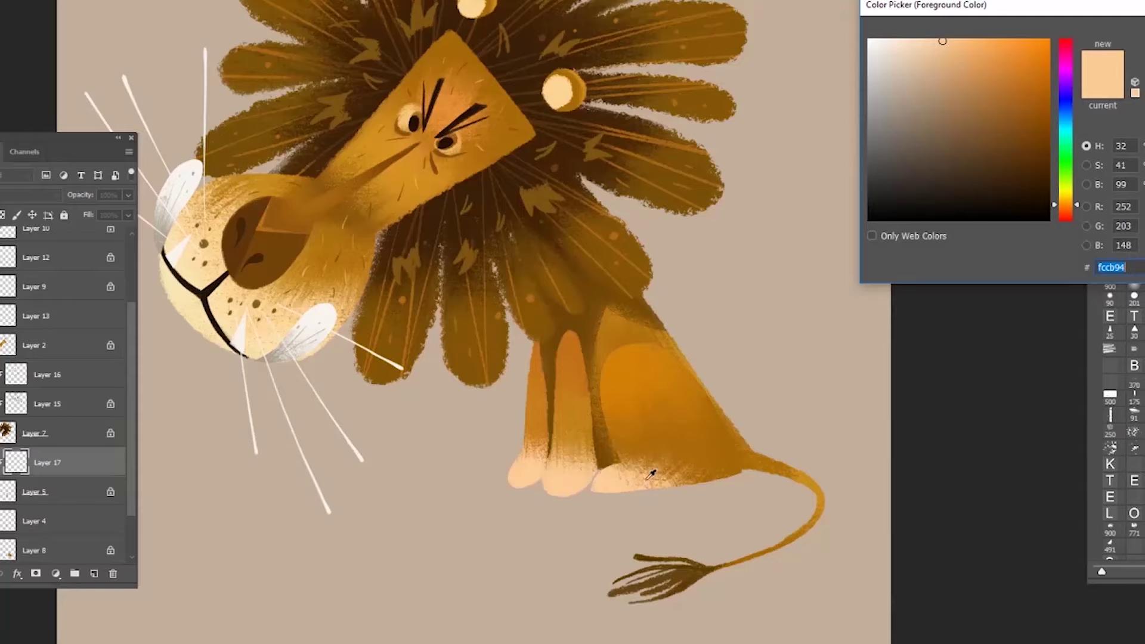
pyautogui.click(652, 475)
pyautogui.moveTo(968, 86); pyautogui.dragTo(982, 61)
pyautogui.press('Return')
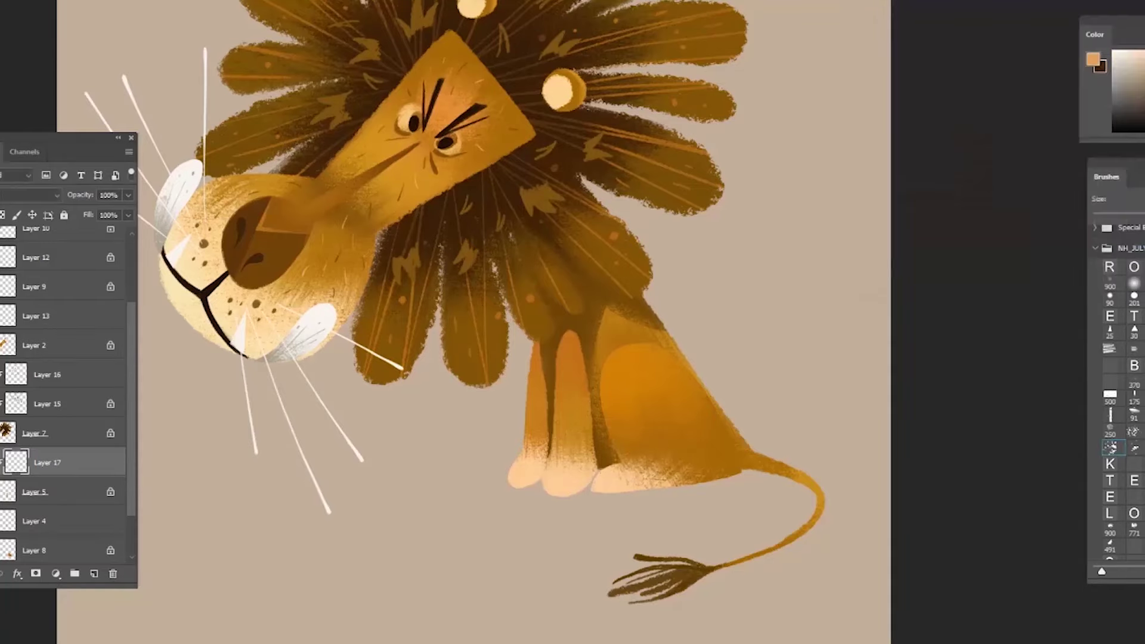
pyautogui.press('[')
pyautogui.press('[')
pyautogui.press('[')
pyautogui.press('[')
pyautogui.press('[')
# Clip a new layer to the farther front leg and draw matching toe lines on its paw
pyautogui.click(36, 521)
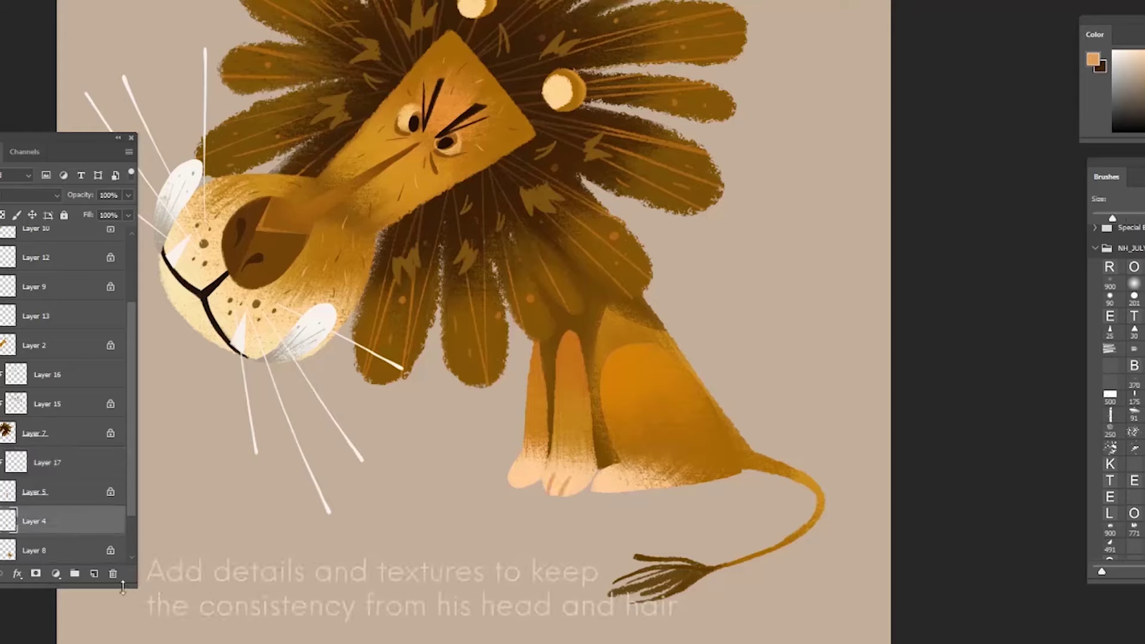
pyautogui.click(94, 573)
pyautogui.keyDown('alt'); pyautogui.click(103, 536); pyautogui.keyUp('alt')
pyautogui.hotkey('ctrl', 'z')
pyautogui.moveTo(517, 467); pyautogui.dragTo(511, 480)
pyautogui.click(92, 526)
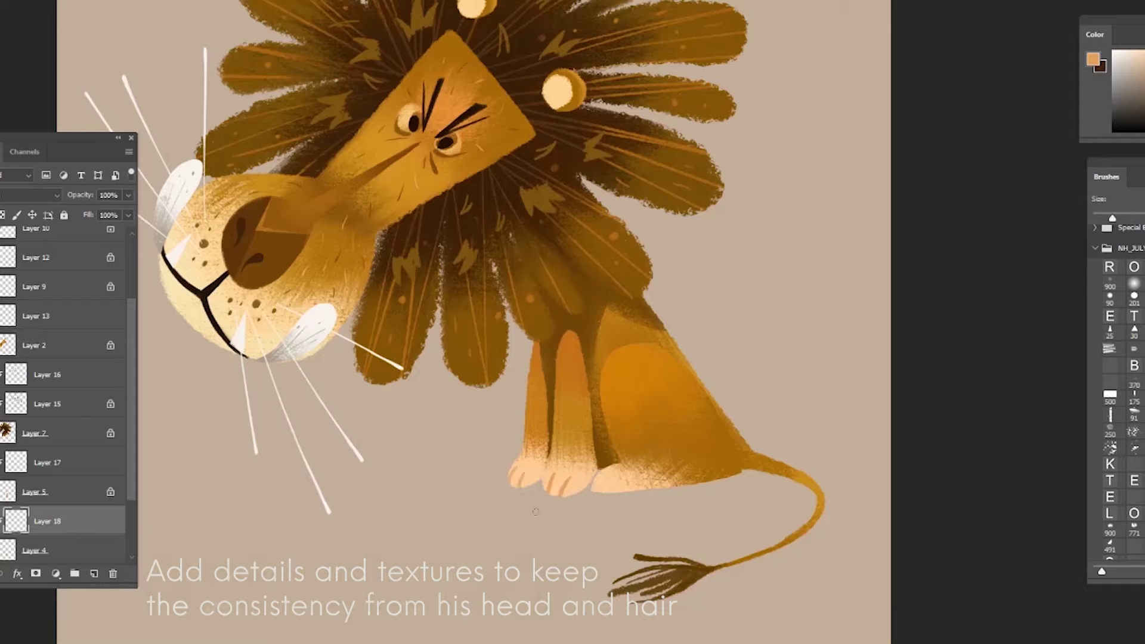
# Clip a new layer to the haunch and draw toe lines on the hind paw
pyautogui.keyDown('ctrl'); pyautogui.click(644, 481); pyautogui.keyUp('ctrl')
pyautogui.click(93, 573)
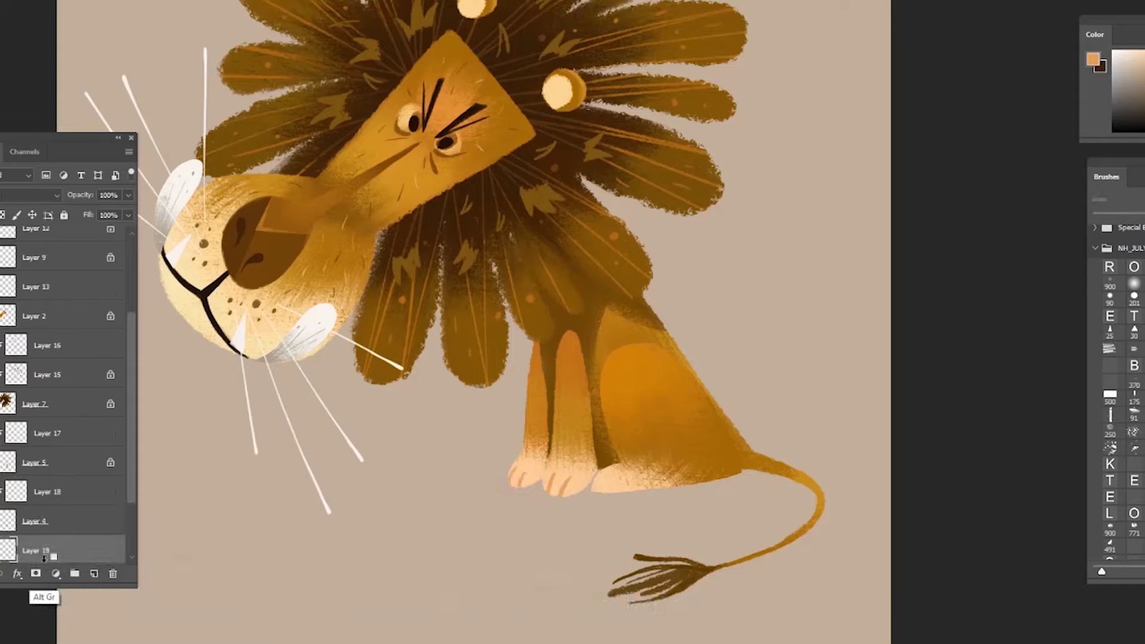
pyautogui.keyDown('alt'); pyautogui.click(43, 558); pyautogui.keyUp('alt')
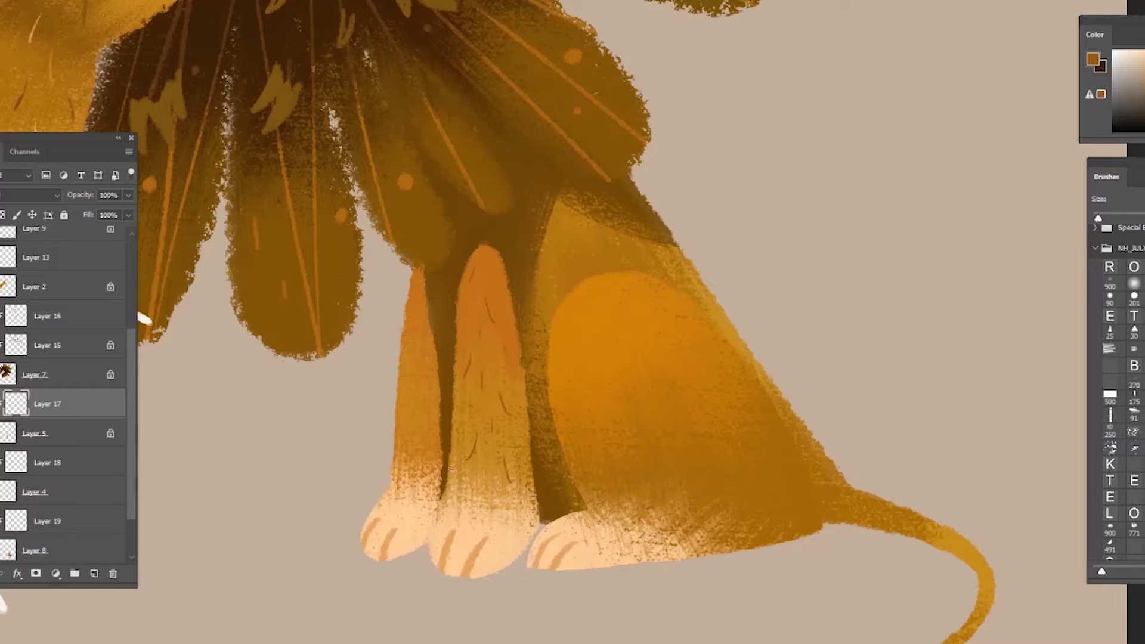
# Draw short brown hairs over the front legs and haunch on their clipped layers
pyautogui.moveTo(601, 238); pyautogui.dragTo(612, 206)
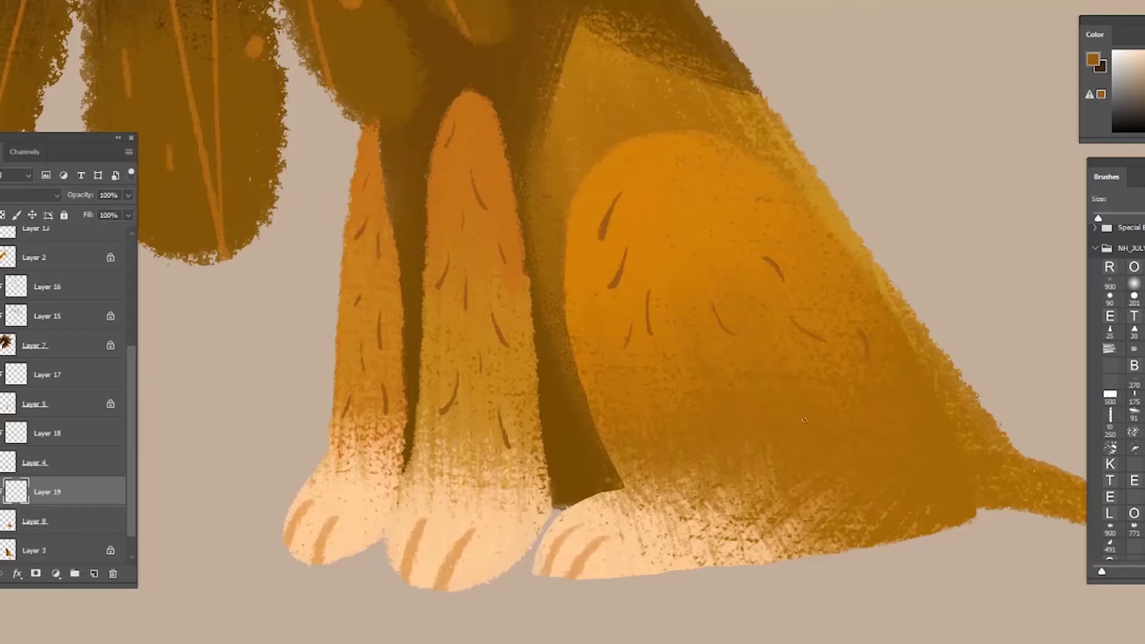
pyautogui.hotkey('ctrl', '0')
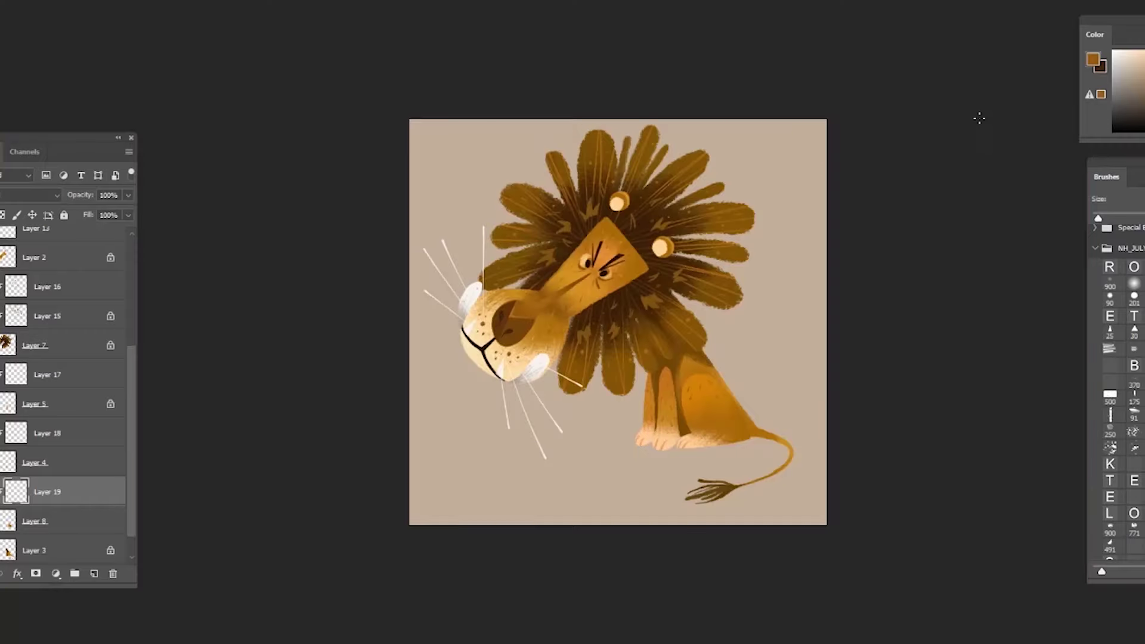
# Add a Hue/Saturation adjustment above Layer 16, clip it to the mane and set its blend mode to Overlay
pyautogui.click(60, 345)
pyautogui.click(60, 286)
pyautogui.click(56, 573)
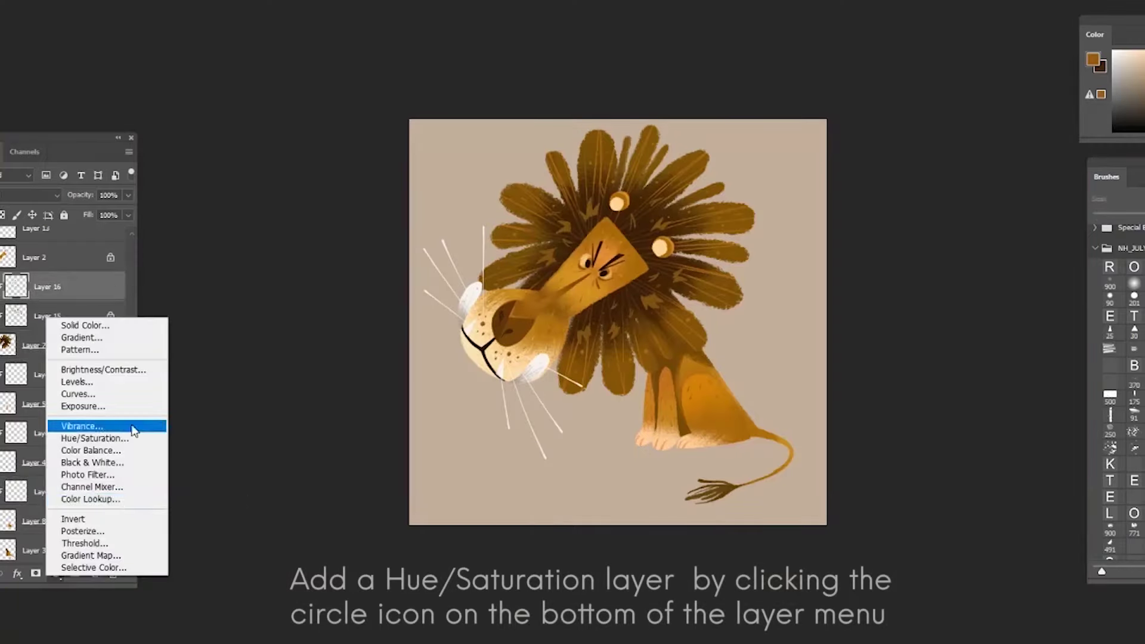
pyautogui.click(132, 428)
pyautogui.keyDown('alt'); pyautogui.click(49, 300); pyautogui.keyUp('alt')
pyautogui.click(35, 197)
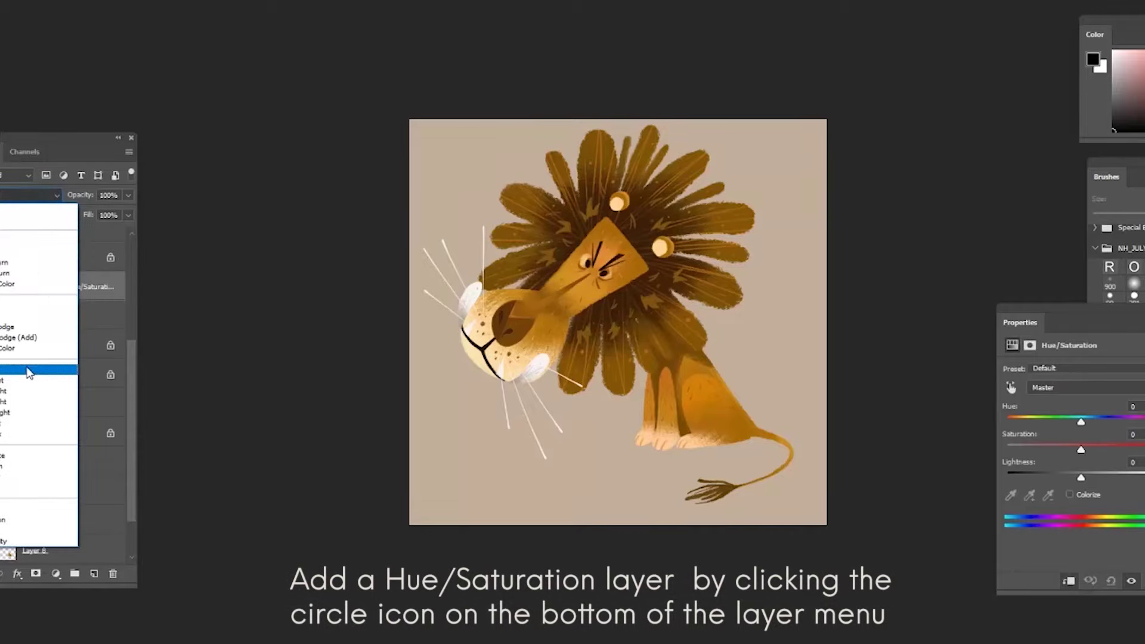
pyautogui.click(28, 370)
# Set the mane adjustment's hue to +8, saturation to about -57 and lightness to +36
pyautogui.moveTo(1081, 479); pyautogui.dragTo(1044, 448)
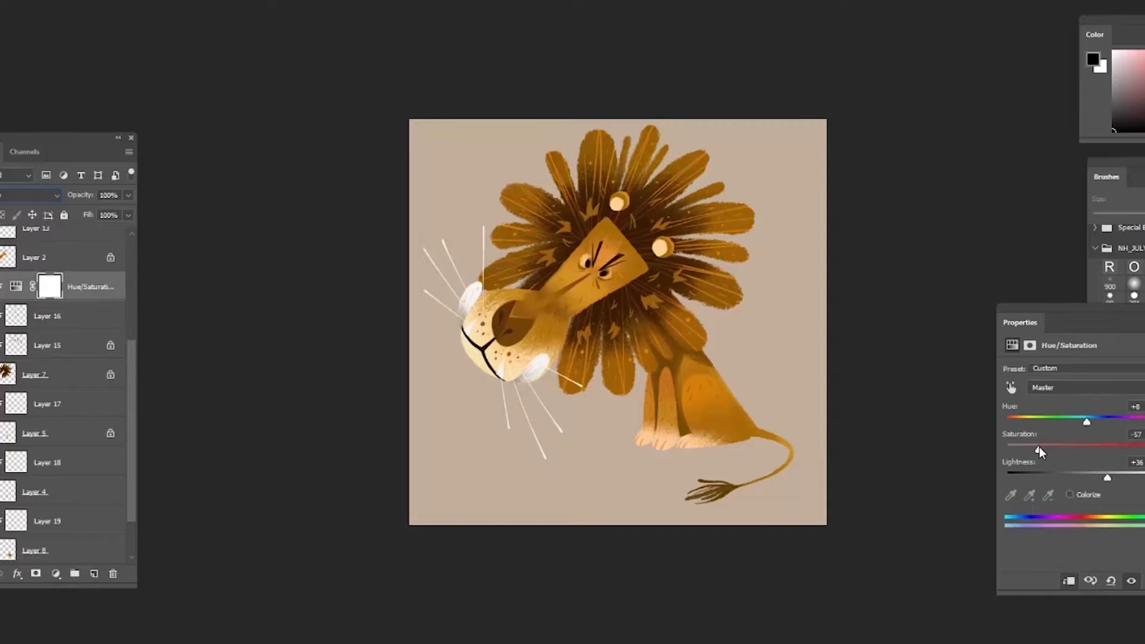
pyautogui.click(128, 216)
pyautogui.click(83, 363)
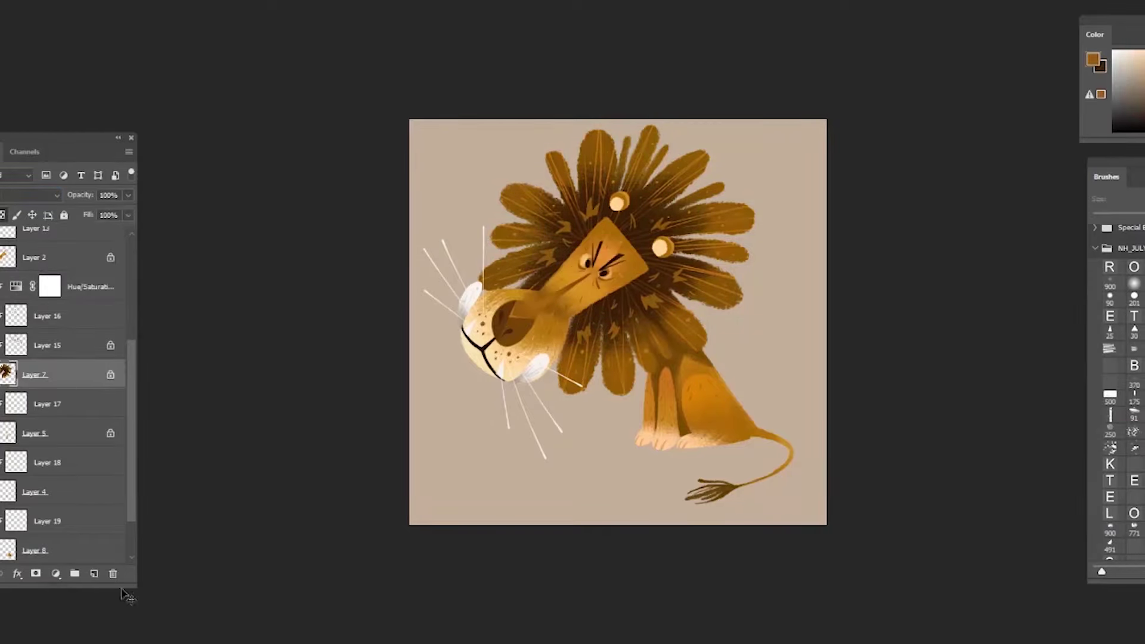
# Add a Hue/Saturation adjustment above the head on Layer 2, clip it and set its blend mode to Overlay
pyautogui.keyDown('ctrl'); pyautogui.click(576, 325); pyautogui.keyUp('ctrl')
pyautogui.moveTo(133, 426); pyautogui.dragTo(133, 381)
pyautogui.click(1, 339)
pyautogui.click(0, 340)
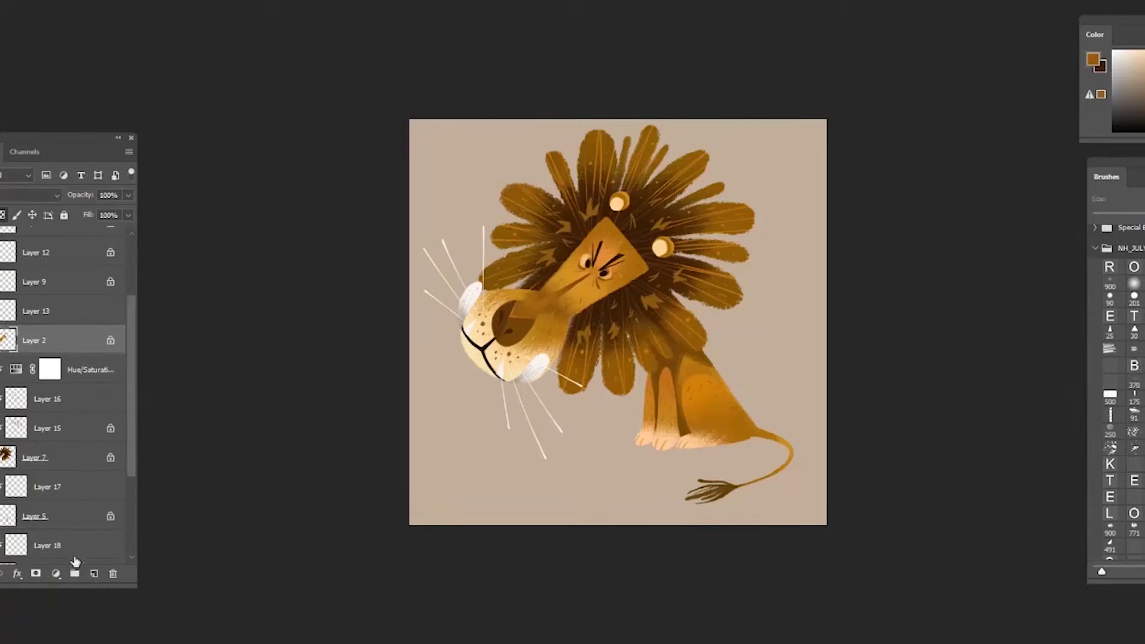
pyautogui.click(56, 573)
pyautogui.click(89, 435)
pyautogui.click(1069, 580)
pyautogui.click(30, 195)
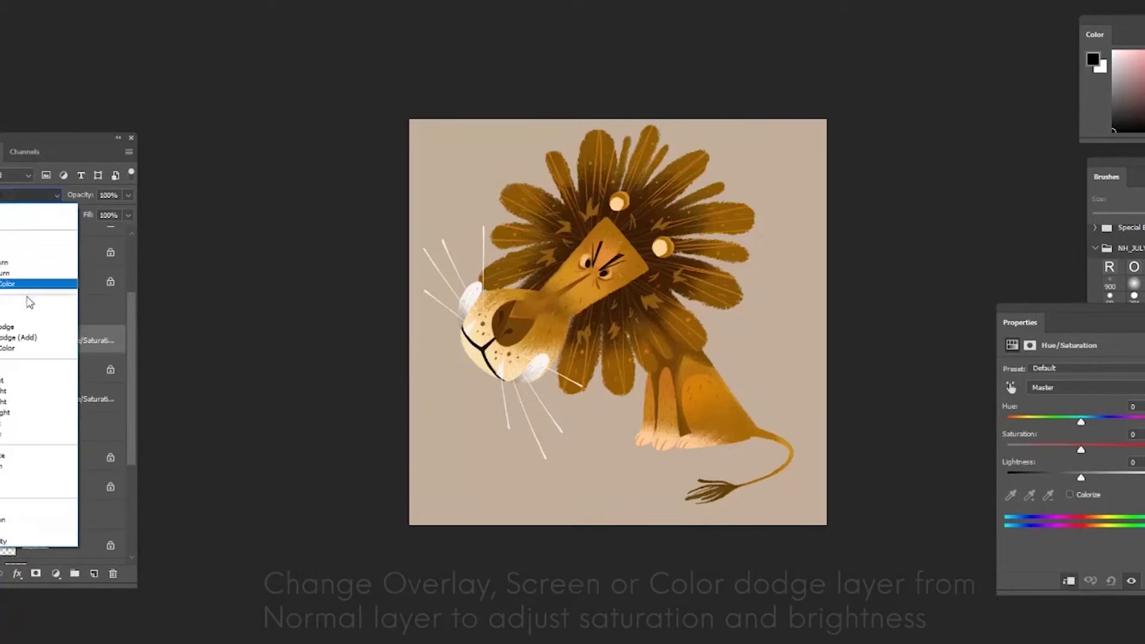
pyautogui.click(28, 370)
# Try hue +9, saturation -1 and lightness -32 on the head's Overlay adjustment
pyautogui.moveTo(1083, 450); pyautogui.dragTo(1104, 478)
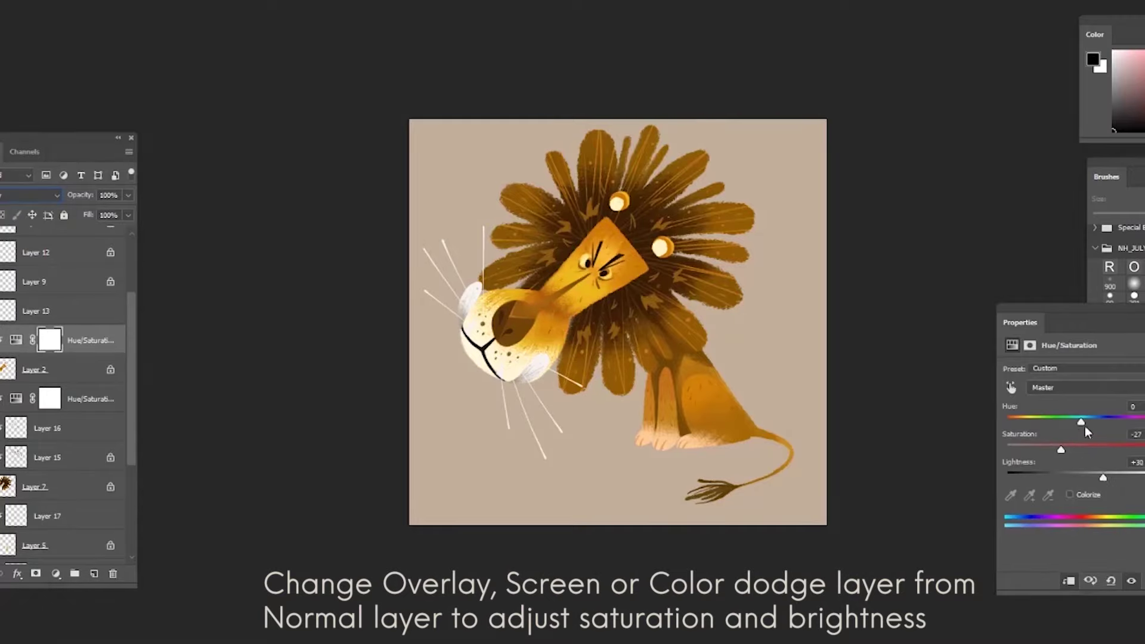
pyautogui.moveTo(1080, 422); pyautogui.dragTo(1042, 448)
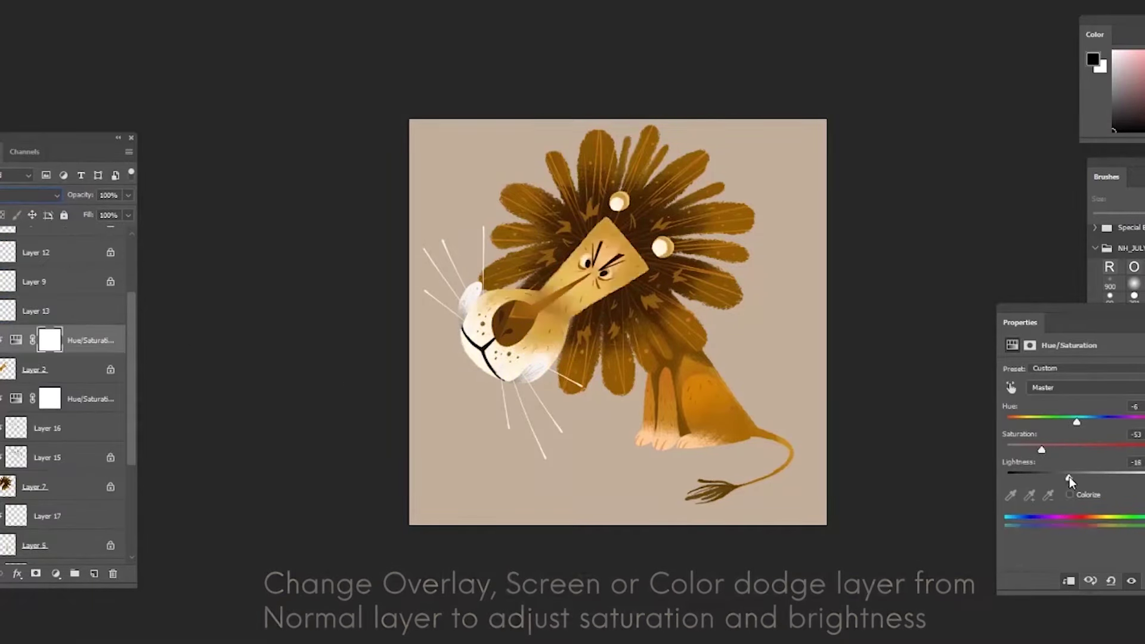
pyautogui.moveTo(1080, 447); pyautogui.dragTo(1088, 422)
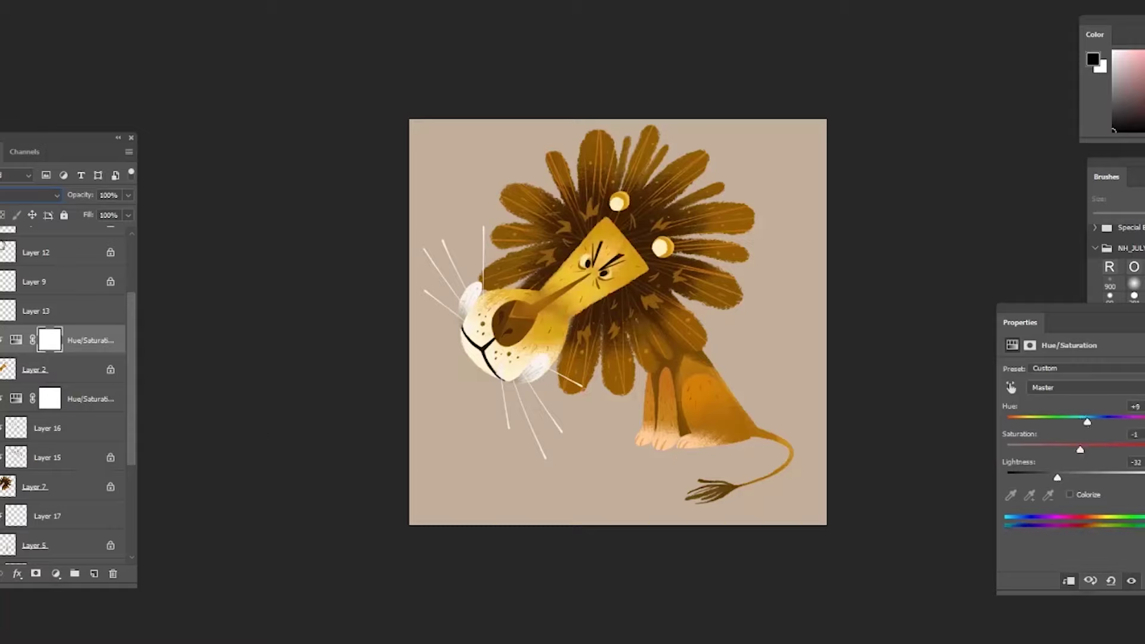
# Switch the head adjustment to Color Dodge with hue -17, saturation -46 and lightness -57, and reduce its fill to 55%
pyautogui.click(35, 195)
pyautogui.click(36, 330)
pyautogui.moveTo(1057, 477); pyautogui.dragTo(1039, 478)
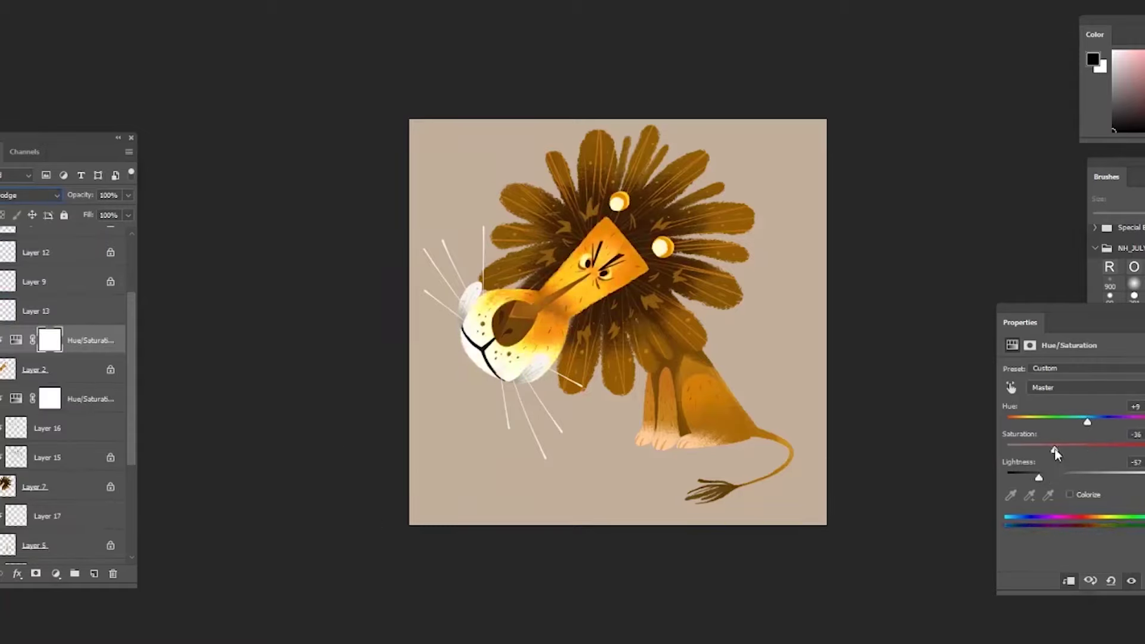
pyautogui.moveTo(1077, 422); pyautogui.dragTo(1069, 424)
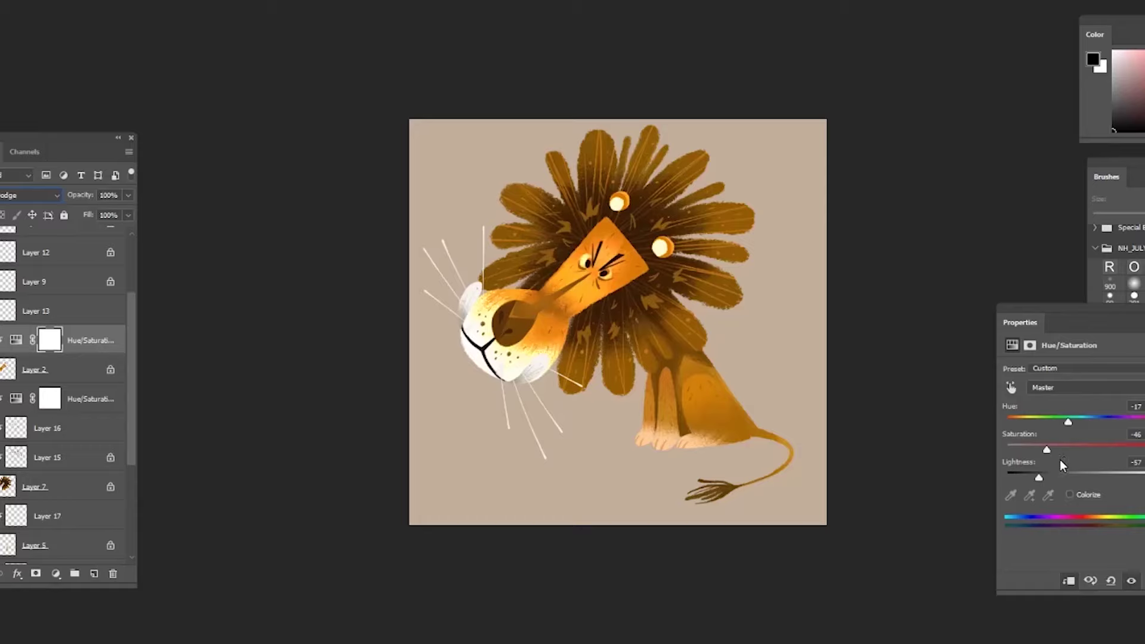
pyautogui.click(128, 215)
pyautogui.moveTo(131, 231); pyautogui.dragTo(101, 234)
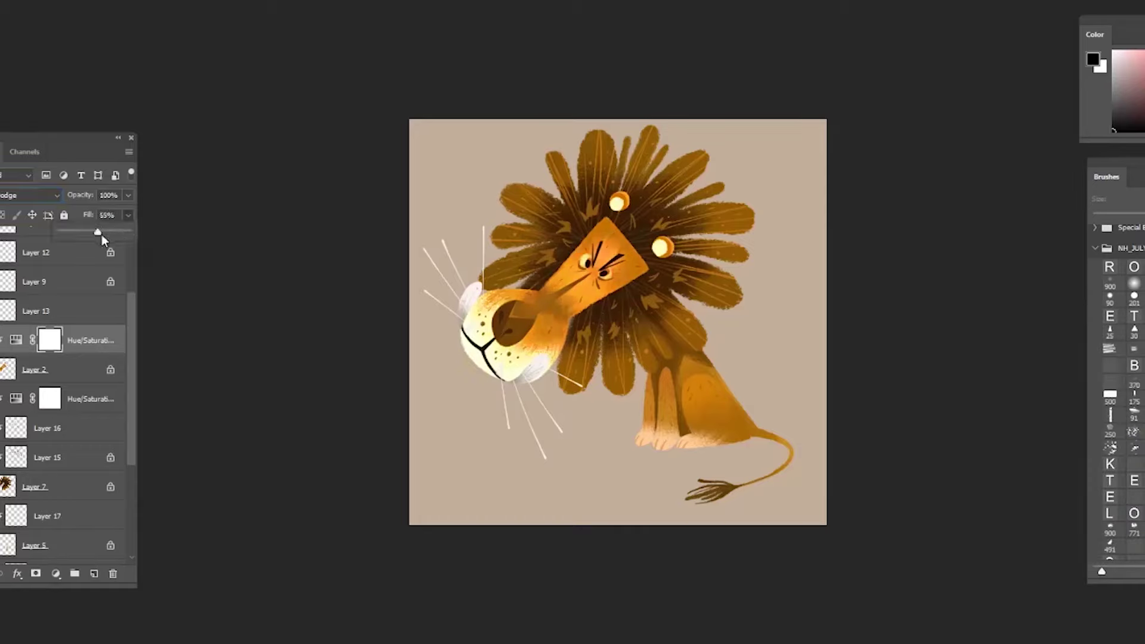
# Invert the head adjustment's mask to black and brush white between the eyes and along the snout's bridge
pyautogui.click(73, 347)
pyautogui.hotkey('ctrl', 'i')
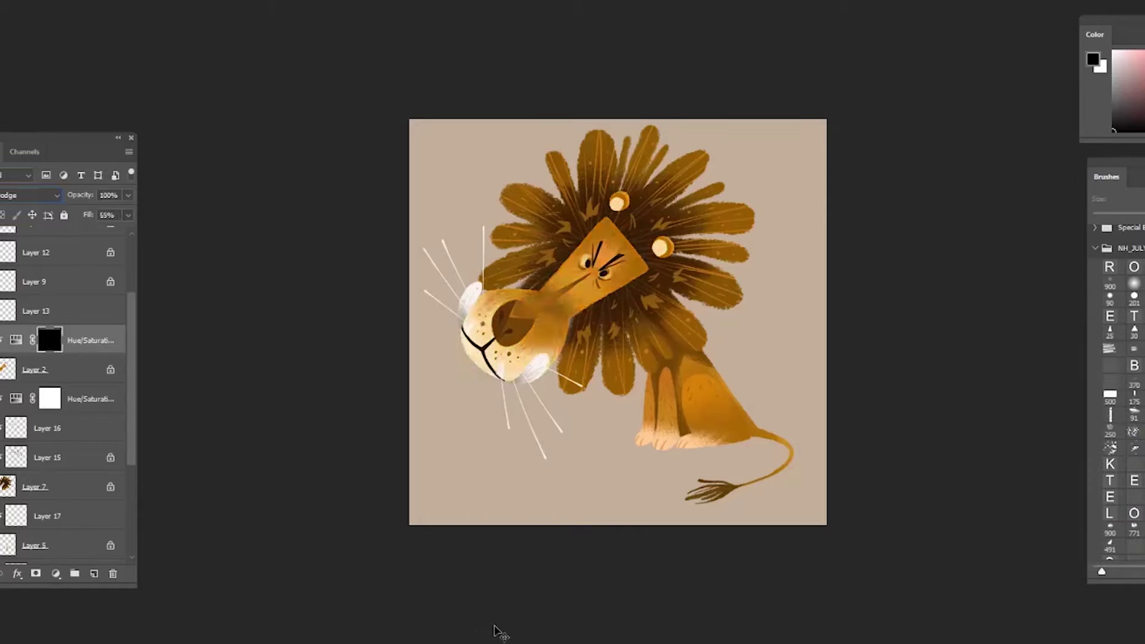
pyautogui.press('b')
pyautogui.press('x')
pyautogui.moveTo(598, 275); pyautogui.dragTo(577, 281)
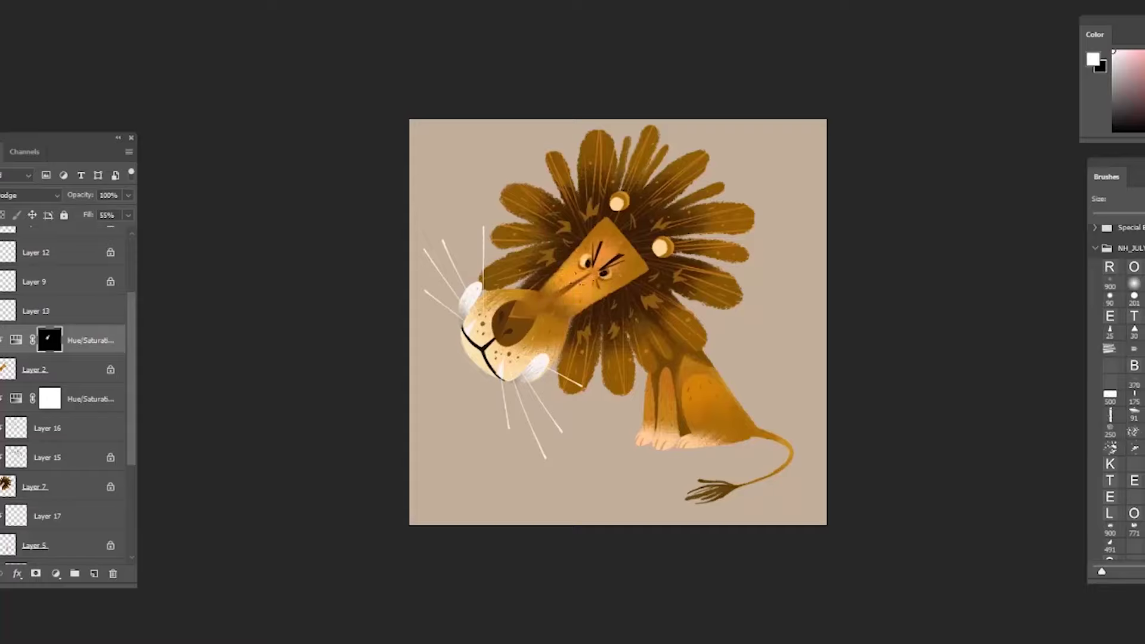
# Refine the mask around the muzzle with white and black, and brush white over the forehead and ears
pyautogui.moveTo(471, 321)
pyautogui.mouseDown()
pyautogui.moveTo(557, 315)
pyautogui.moveTo(516, 356)
pyautogui.moveTo(551, 332)
pyautogui.moveTo(551, 344)
pyautogui.moveTo(488, 317)
pyautogui.mouseUp()
pyautogui.press('x')
pyautogui.moveTo(543, 351)
pyautogui.mouseDown()
pyautogui.moveTo(509, 395)
pyautogui.moveTo(468, 374)
pyautogui.moveTo(477, 334)
pyautogui.mouseUp()
pyautogui.press('x')
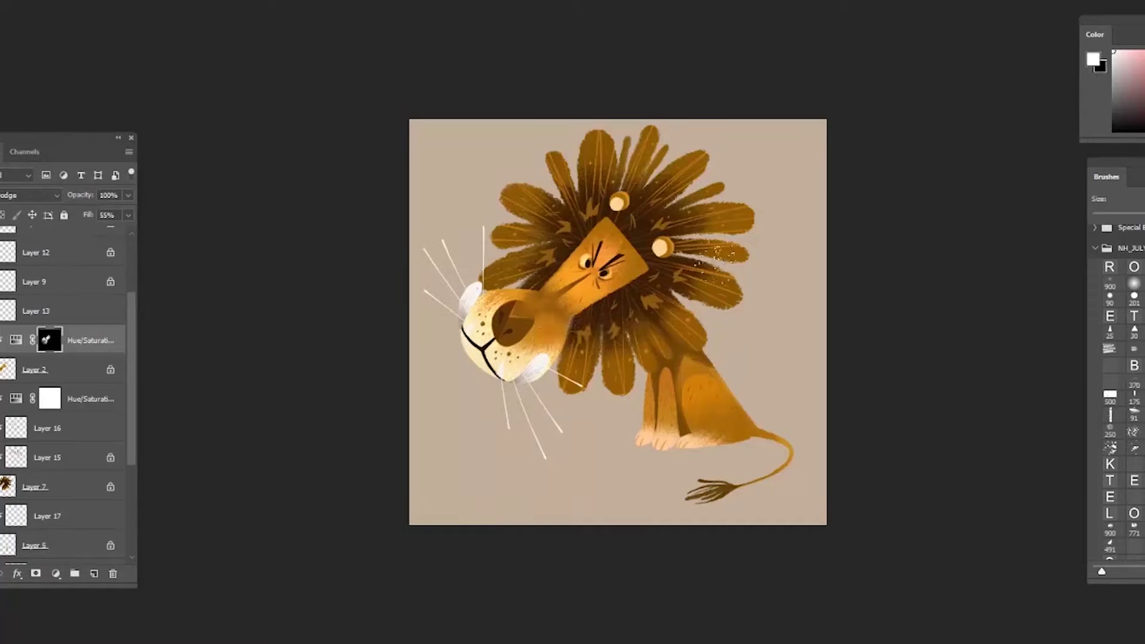
pyautogui.moveTo(609, 237); pyautogui.dragTo(678, 260)
pyautogui.moveTo(619, 202); pyautogui.dragTo(662, 247)
# Duplicate the head's Hue/Saturation adjustment to just above Layer 19 and clip it to the haunch
pyautogui.keyDown('alt'); pyautogui.click(710, 414); pyautogui.keyUp('alt')
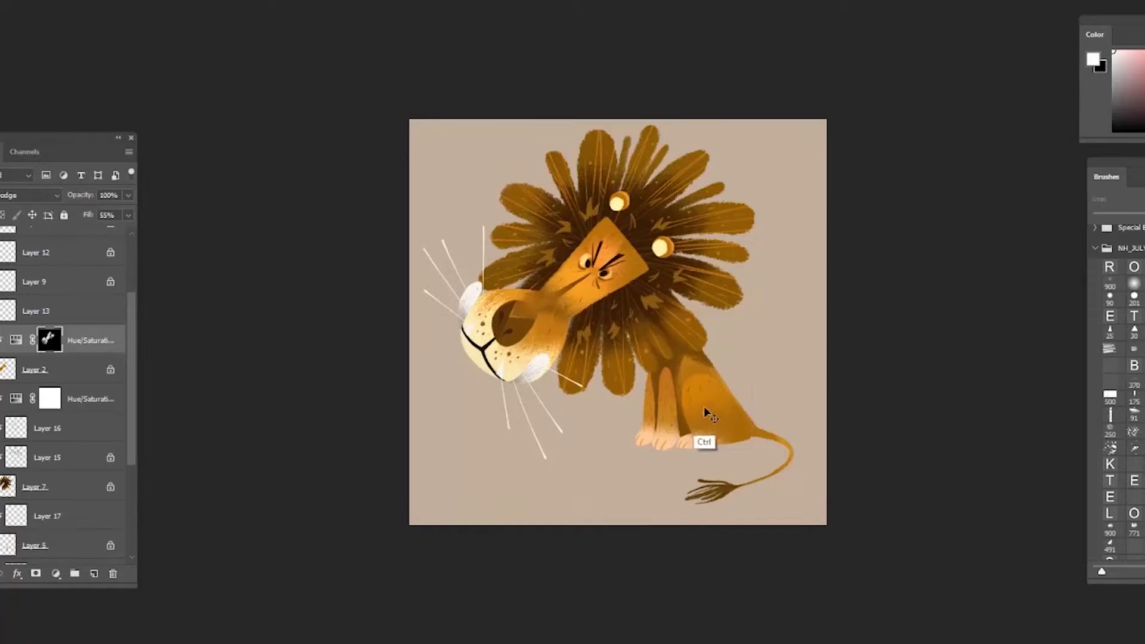
pyautogui.keyDown('ctrl'); pyautogui.click(710, 415); pyautogui.keyUp('ctrl')
pyautogui.click(51, 233)
pyautogui.click(0, 242)
pyautogui.click(0, 242)
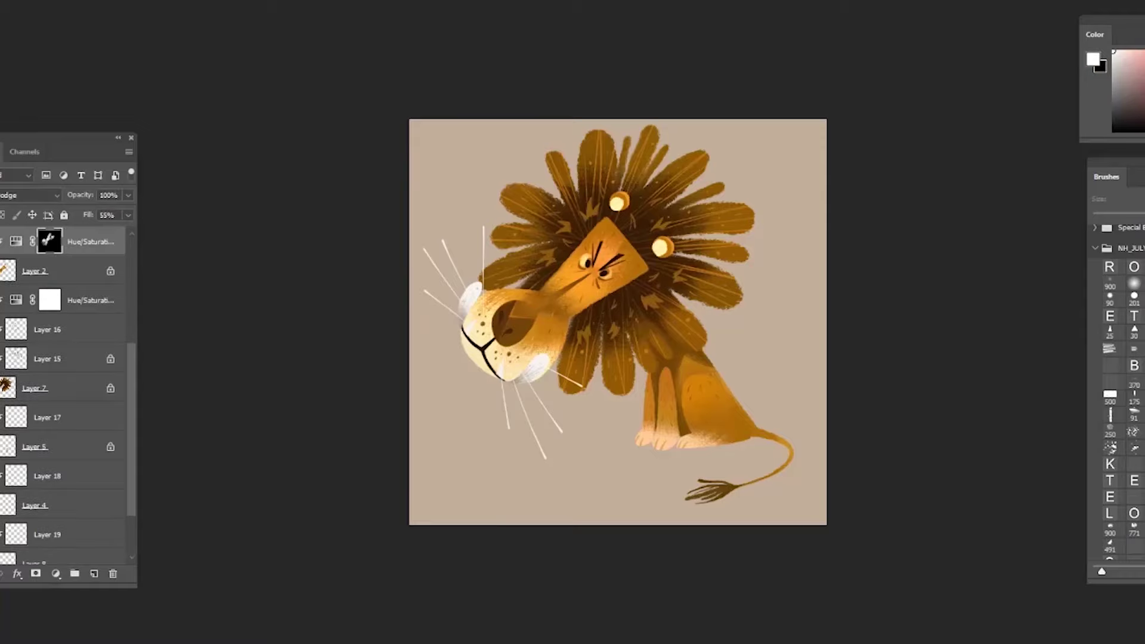
pyautogui.click(0, 243)
pyautogui.click(0, 243)
pyautogui.moveTo(12, 250); pyautogui.dragTo(65, 463)
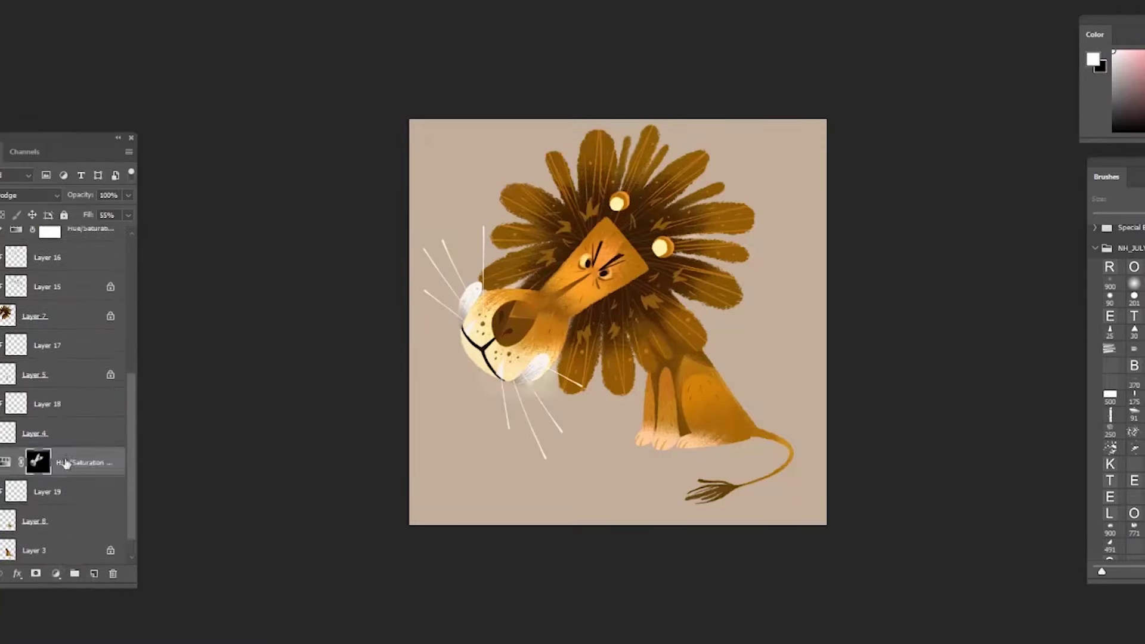
pyautogui.hotkey('ctrl', 'alt', 'g')
# Fill the haunch adjustment's mask with black and brush white over the upper haunch to reveal the glow
pyautogui.press('x')
pyautogui.hotkey('alt', 'BackSpace')
pyautogui.press('b')
pyautogui.press('x')
pyautogui.moveTo(699, 388); pyautogui.dragTo(710, 401)
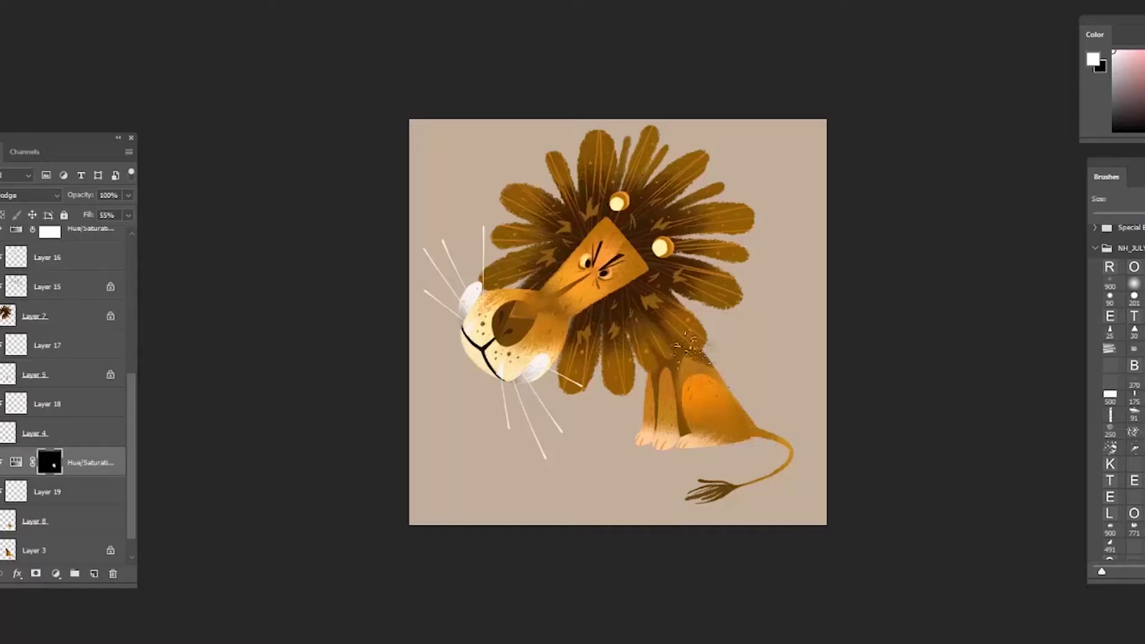
# Place clipped copies of the haunch adjustment above Layer 17 and Layer 18, using 66% opacity
pyautogui.moveTo(36, 462); pyautogui.dragTo(33, 416)
pyautogui.hotkey('ctrl', 'alt', 'g')
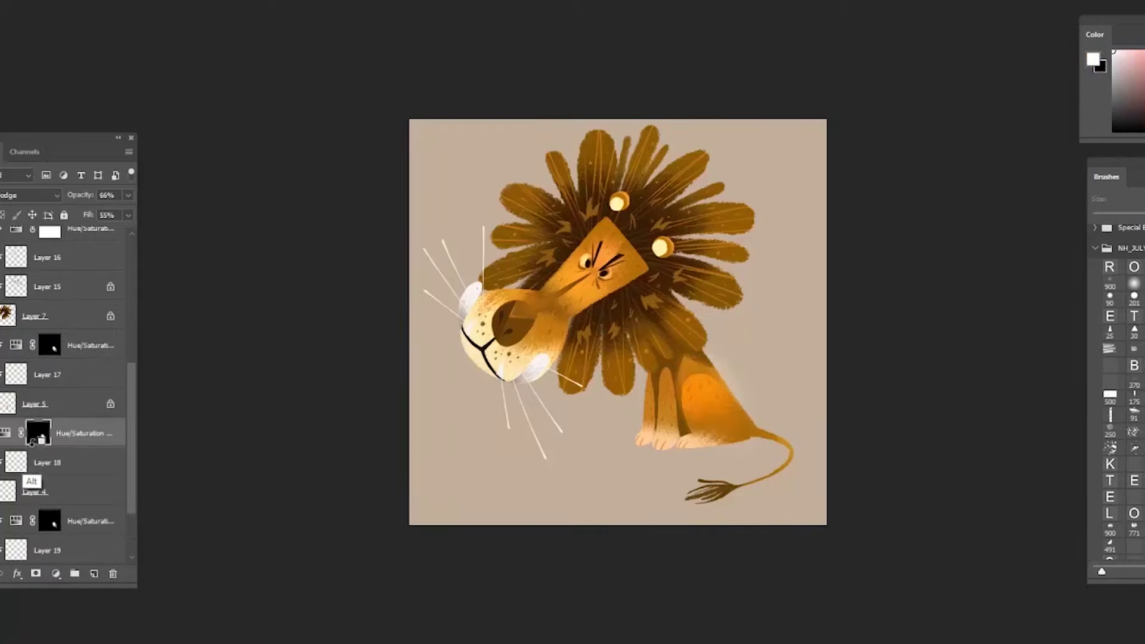
pyautogui.hotkey('ctrl', 'alt', 'g')
# Brush white on the adjustment mask above Layer 18 to bring the glow onto the front leg beside the haunch
pyautogui.press('x')
pyautogui.press('x')
pyautogui.moveTo(680, 408); pyautogui.dragTo(671, 368)
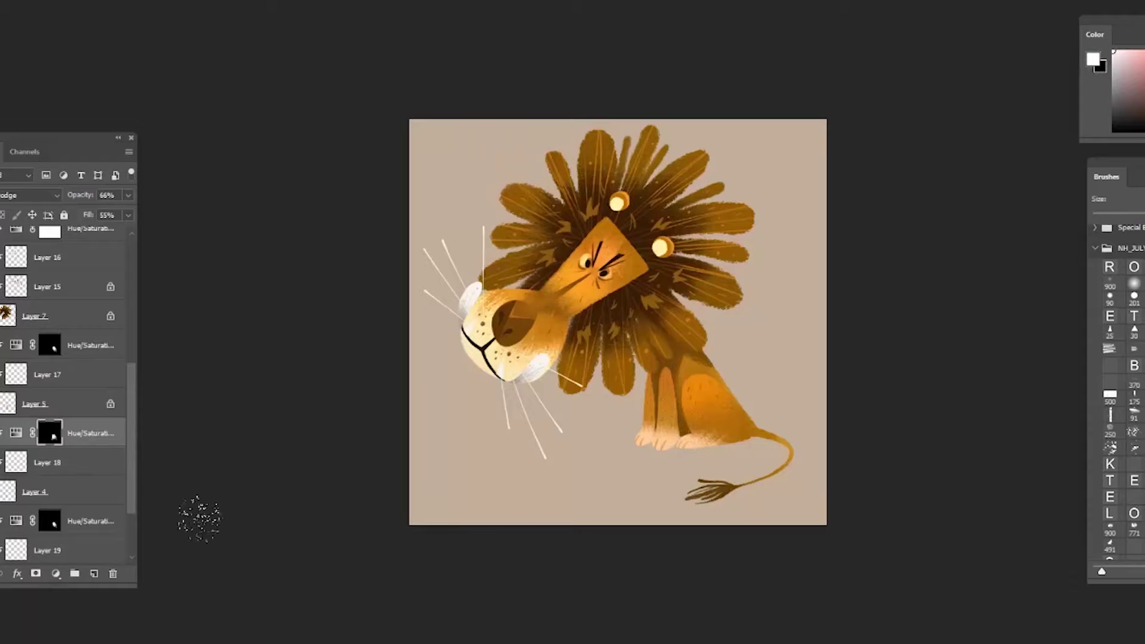
pyautogui.click(0, 492)
pyautogui.click(0, 491)
# Reveal the glow on the outer front leg through its mask, and tone down the neighbouring leg's glow with black
pyautogui.moveTo(637, 456); pyautogui.dragTo(655, 445)
pyautogui.click(54, 349)
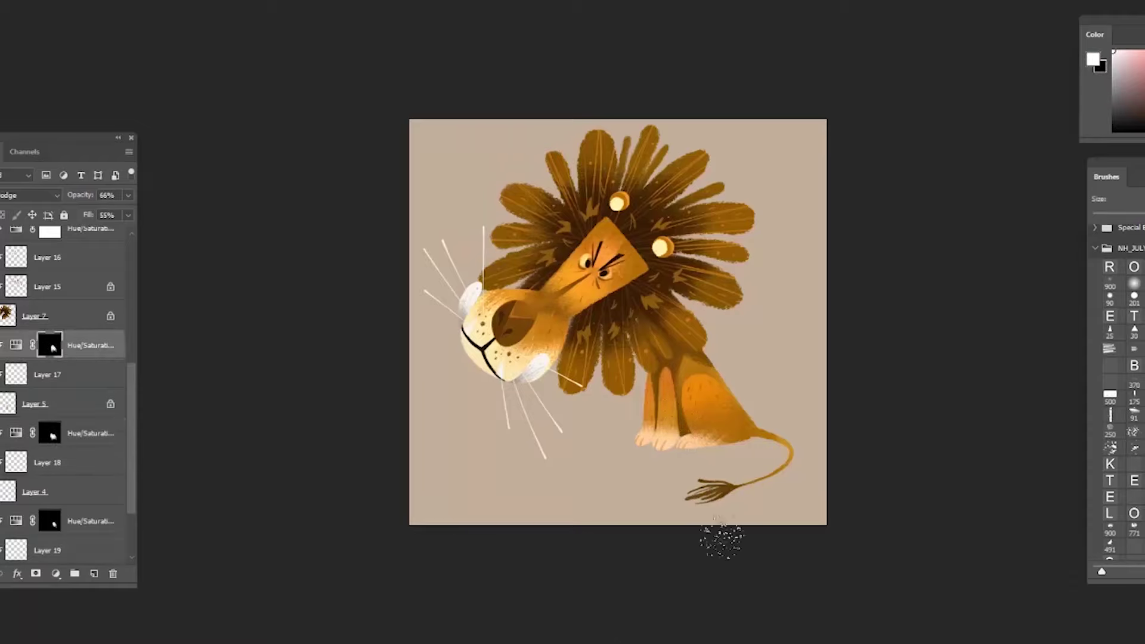
pyautogui.press('x')
pyautogui.click(108, 432)
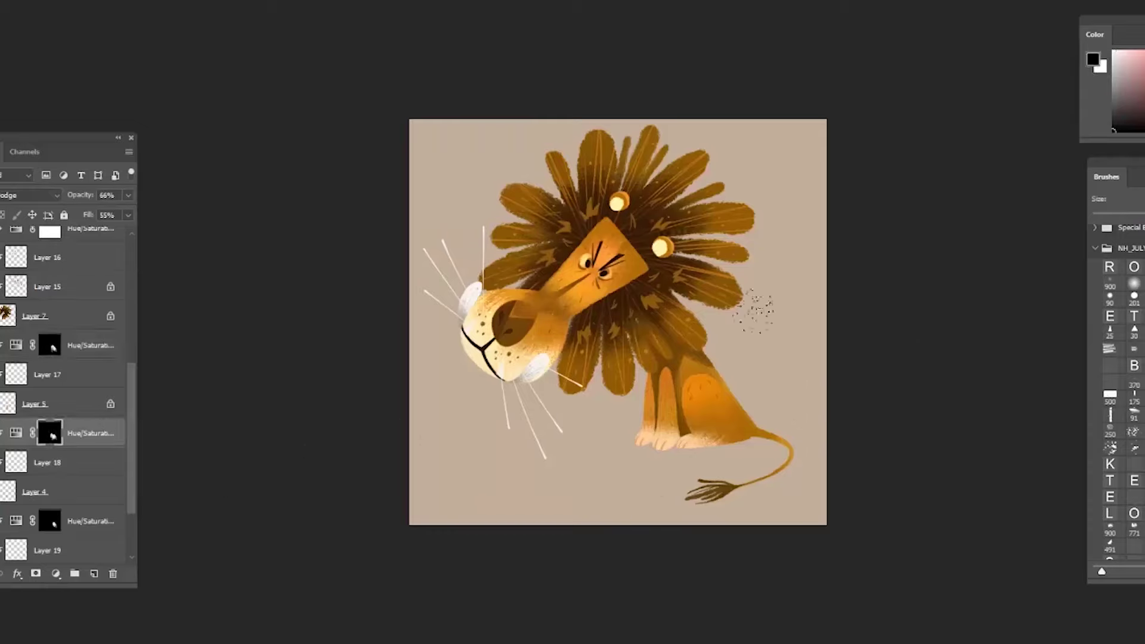